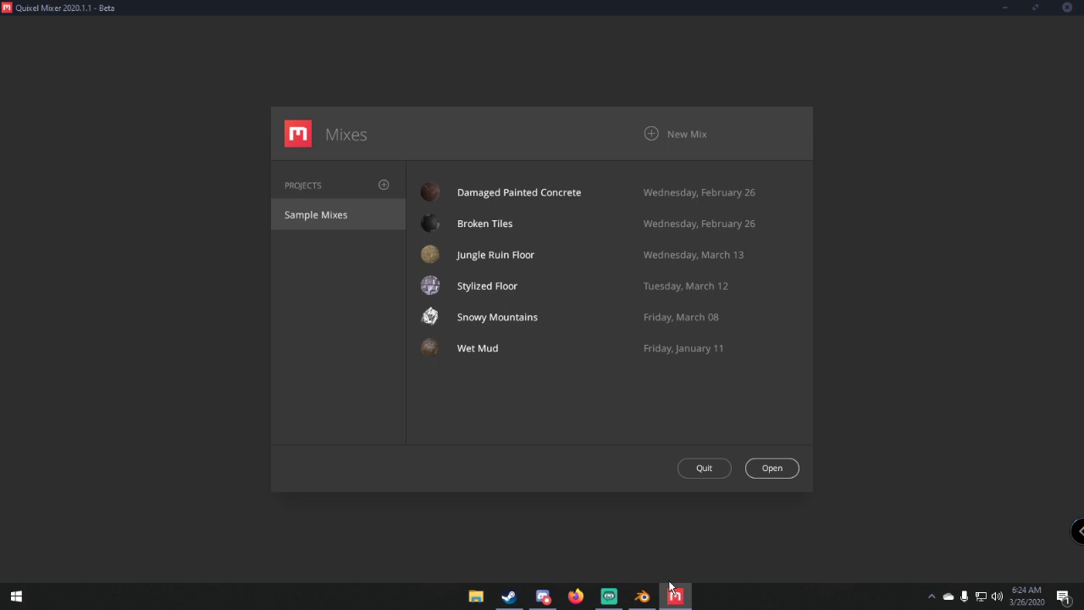
# Step: Create a new mix named ground with a working resolution of 2048 px
pyautogui.doubleClick(479, 337)
pyautogui.click(647, 135)
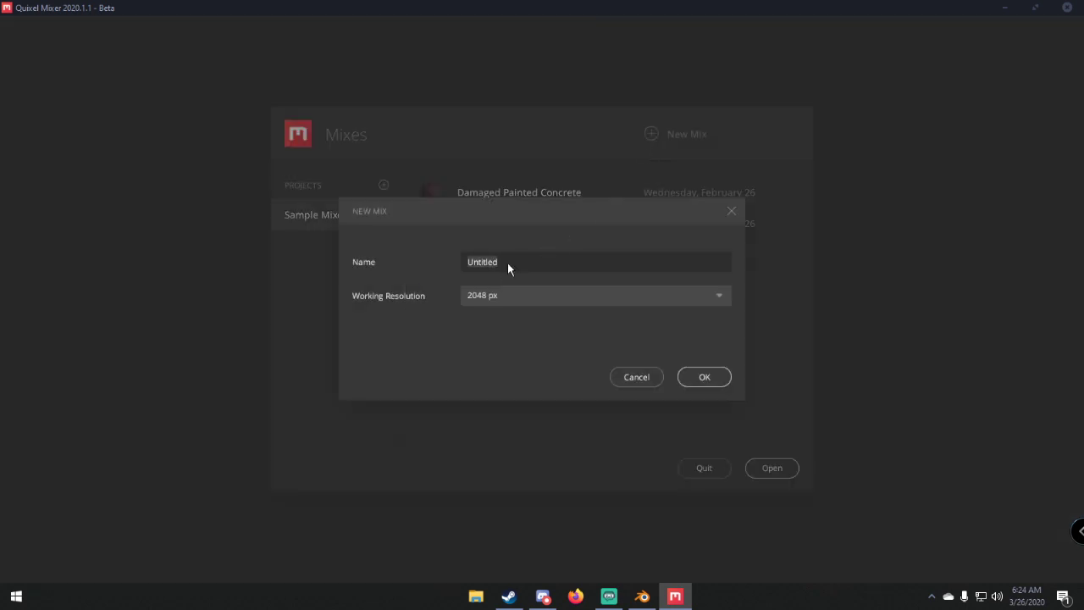
pyautogui.write('ground')
pyautogui.click(490, 296)
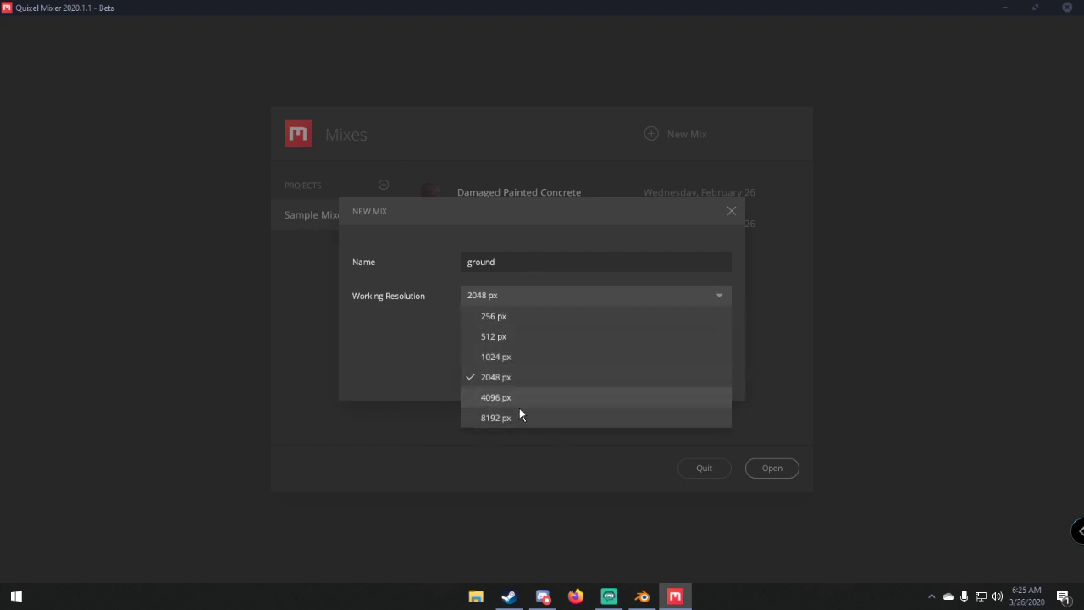
pyautogui.click(496, 375)
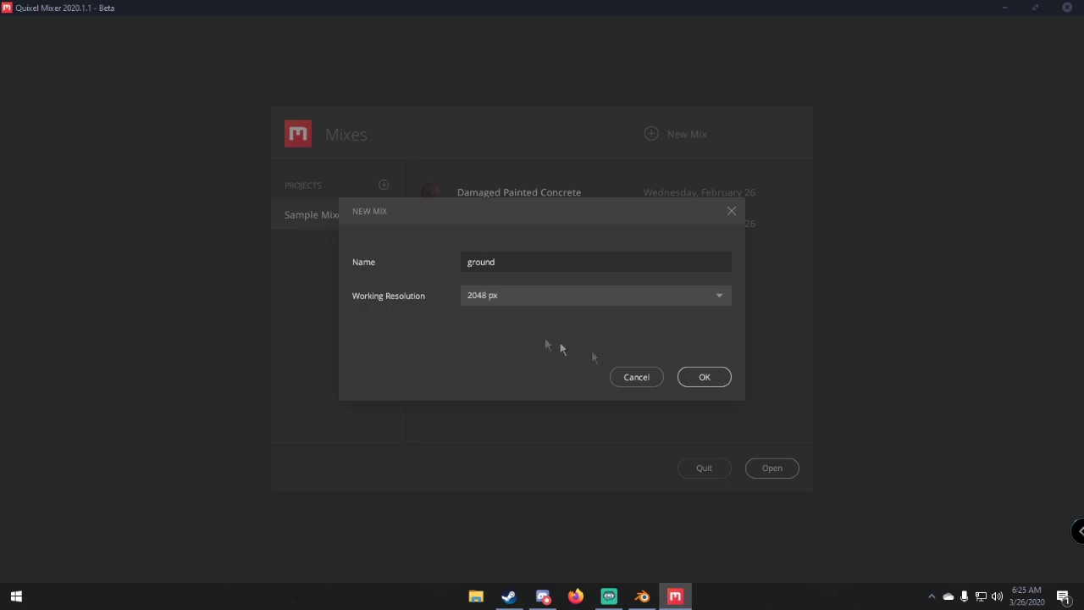
pyautogui.click(691, 380)
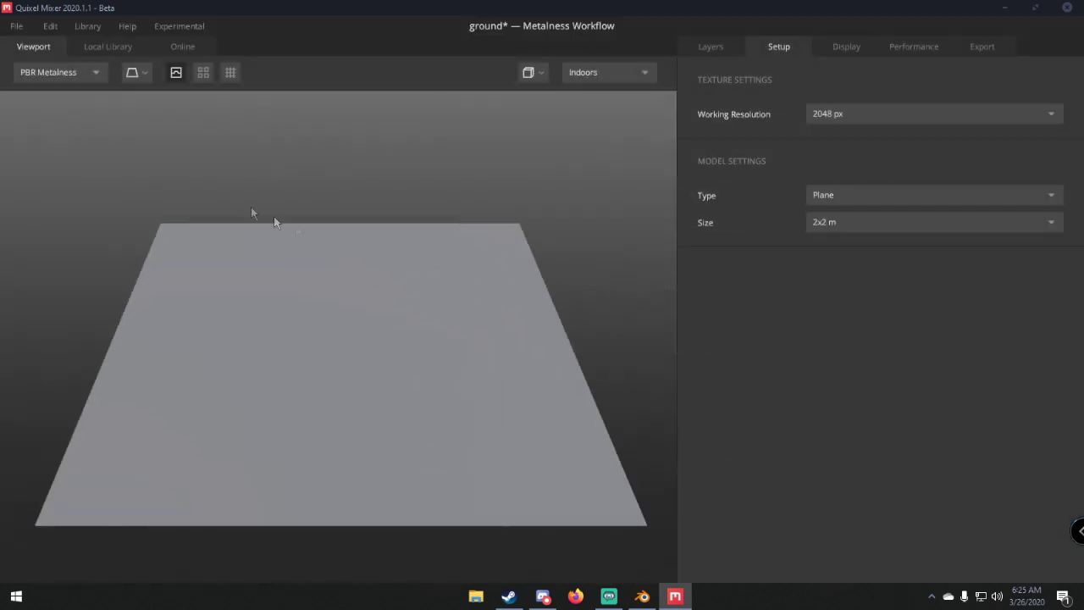
# Step: Add the Forest Roots 2x2 m surface from the local library's Ground category as a layer above the Base Layer
pyautogui.click(705, 44)
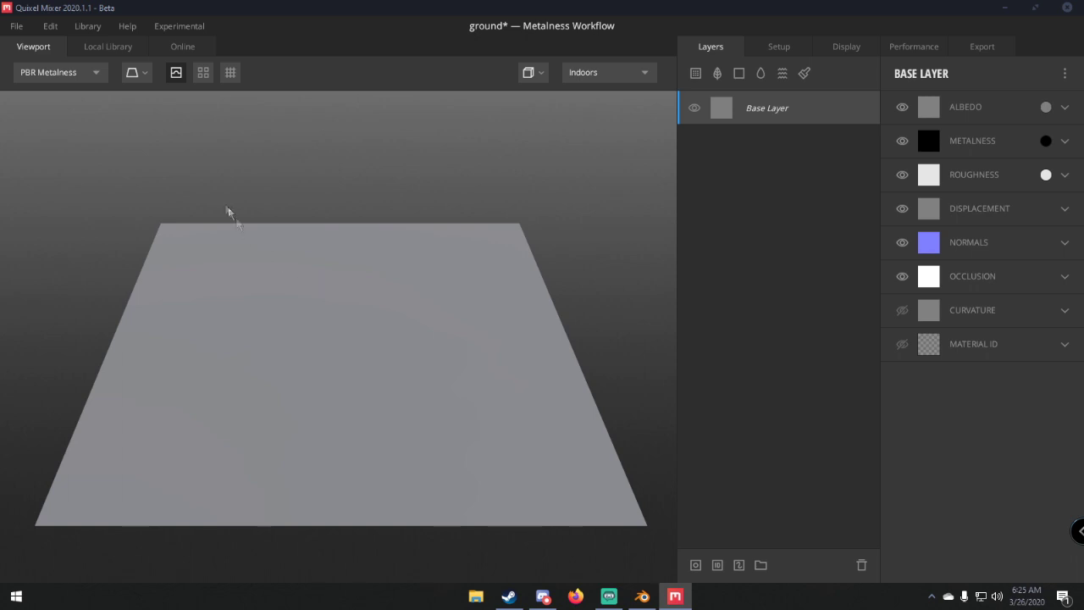
pyautogui.click(113, 47)
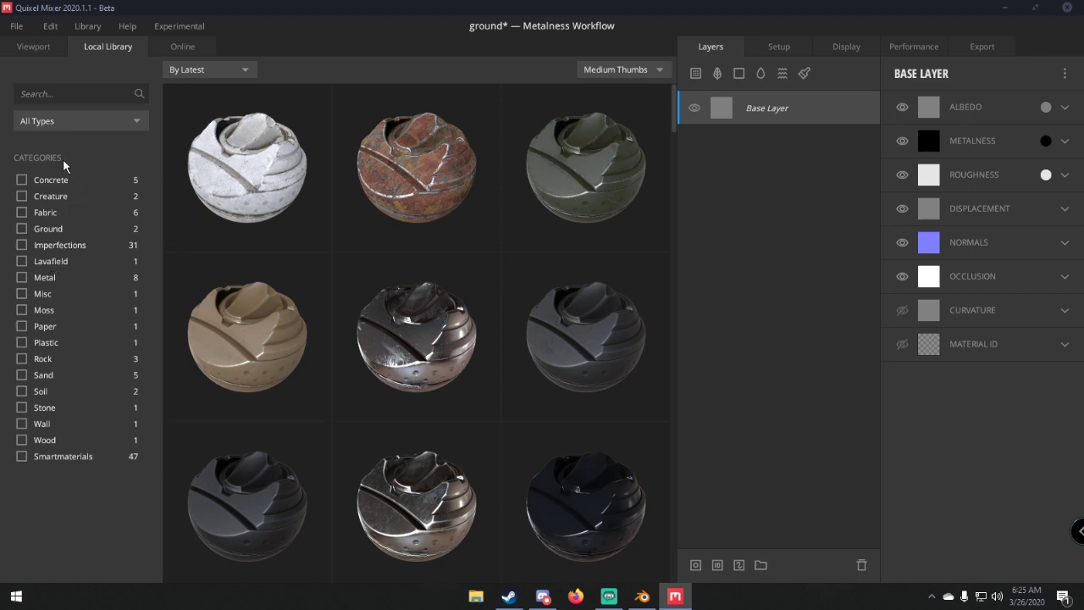
pyautogui.scroll(-5, 327, 225)
pyautogui.scroll(-5, 327, 230)
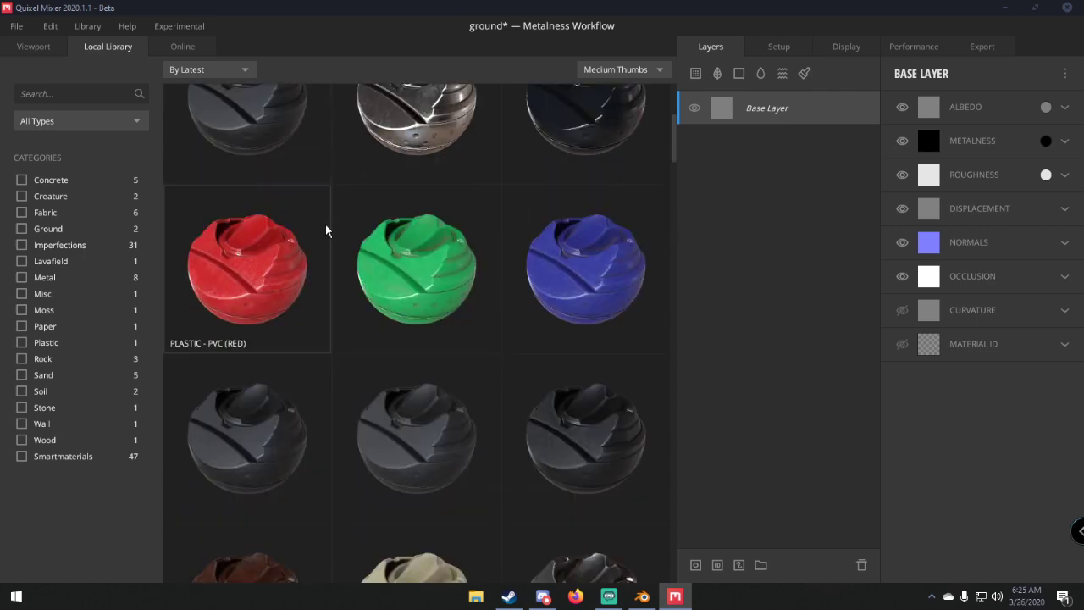
pyautogui.scroll(-3, 327, 229)
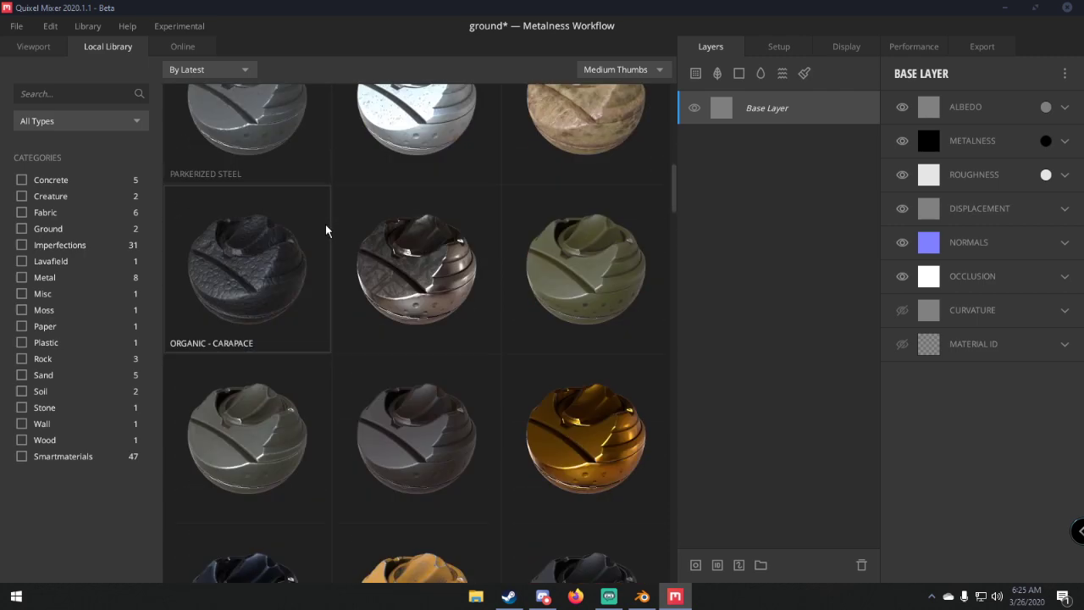
pyautogui.click(22, 229)
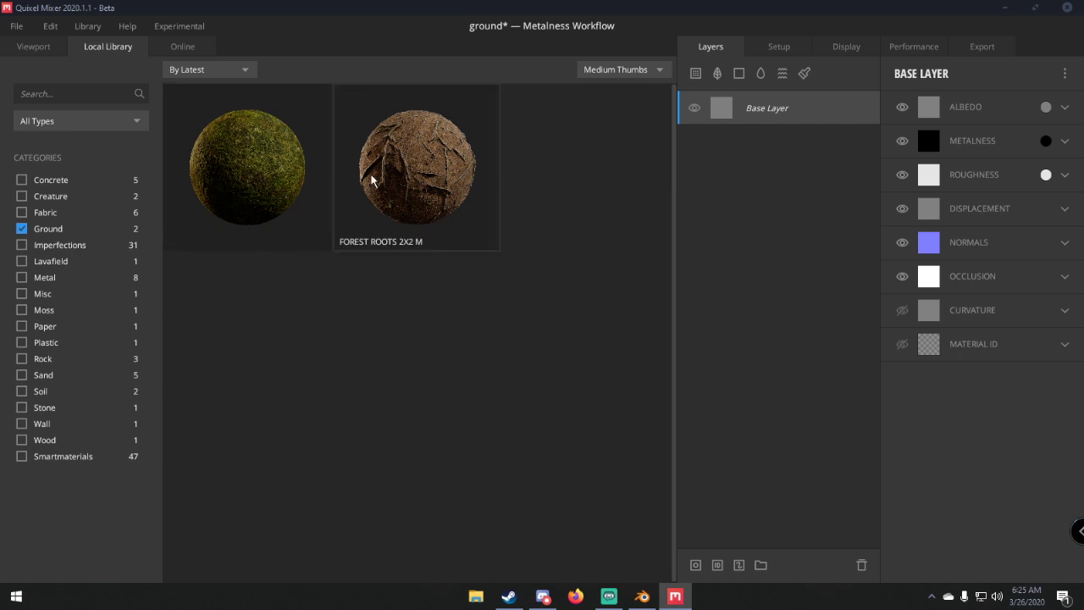
pyautogui.click(408, 189)
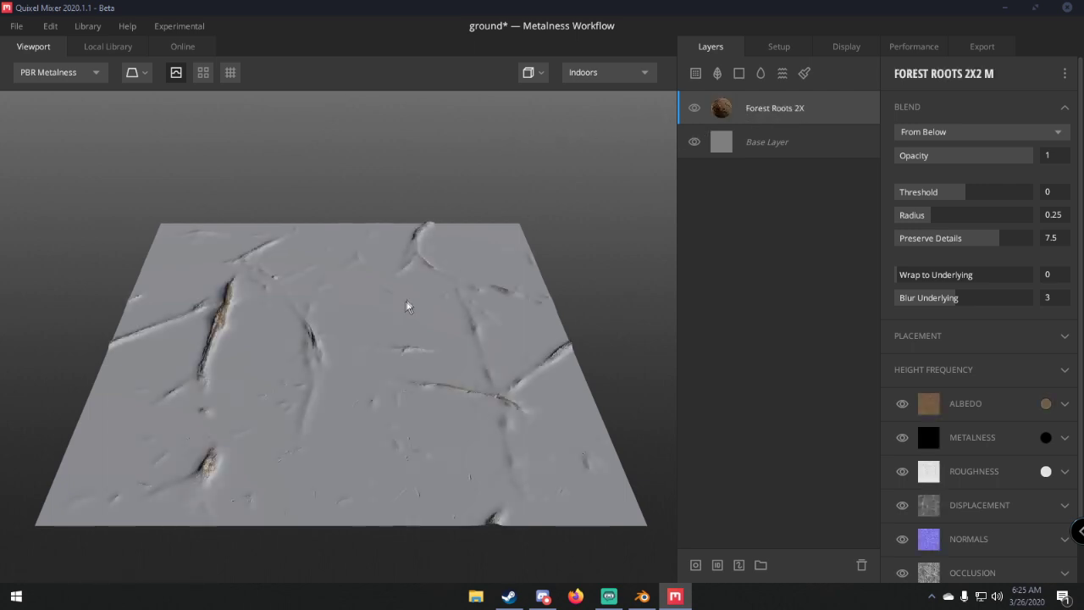
# Step: Hide the Base Layer so only the forest roots surface covers the plane
pyautogui.scroll(4, 407, 306)
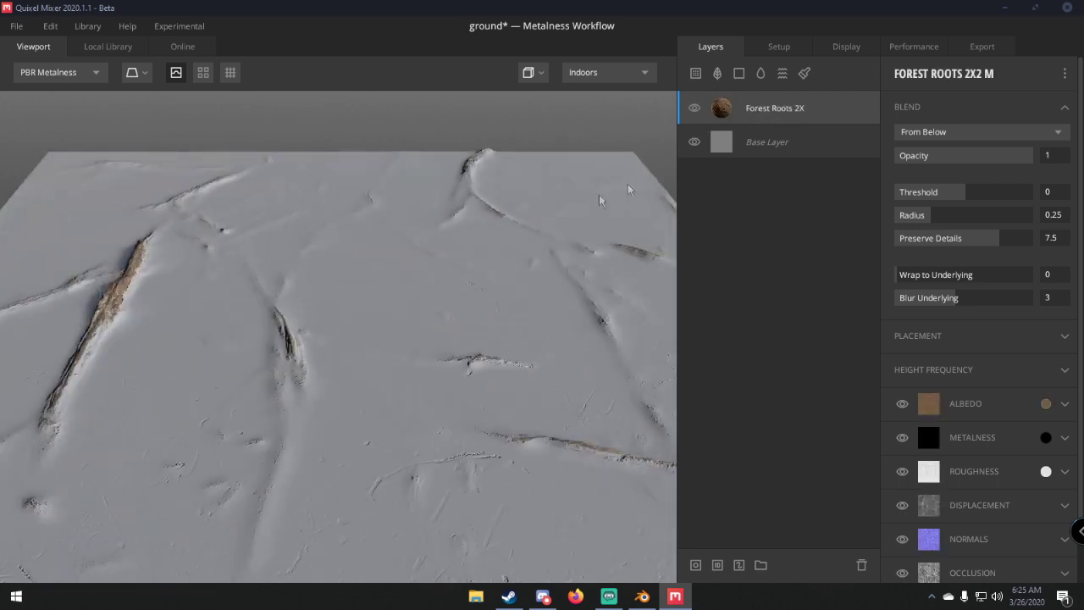
pyautogui.click(752, 142)
pyautogui.click(694, 143)
pyautogui.scroll(-3, 648, 203)
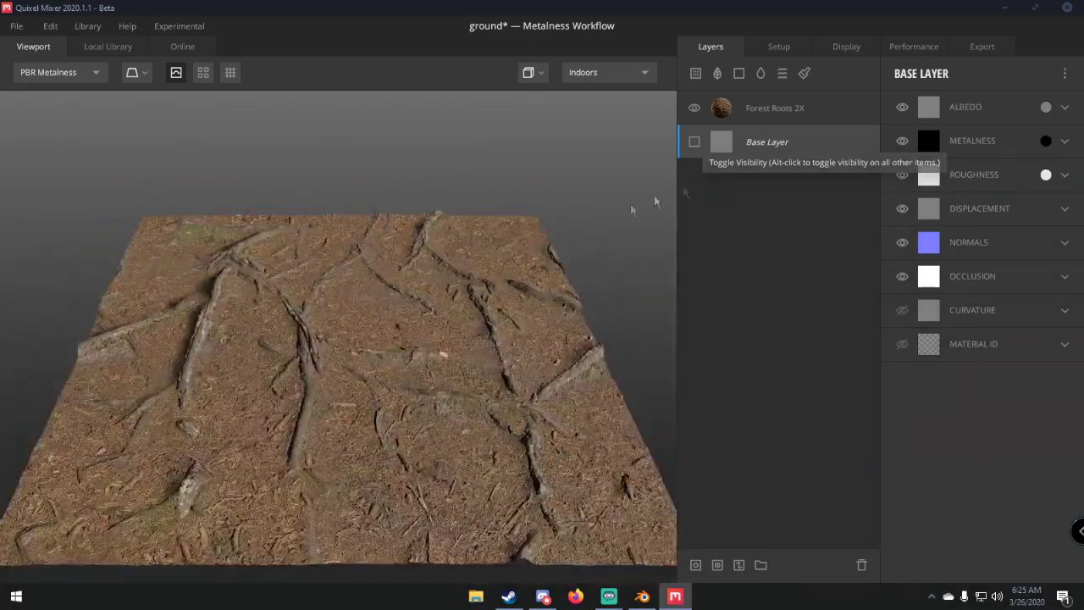
# Step: Compare the plane with the Base Layer shown and hidden, and inspect the forest roots detail up close
pyautogui.rightClick(772, 149)
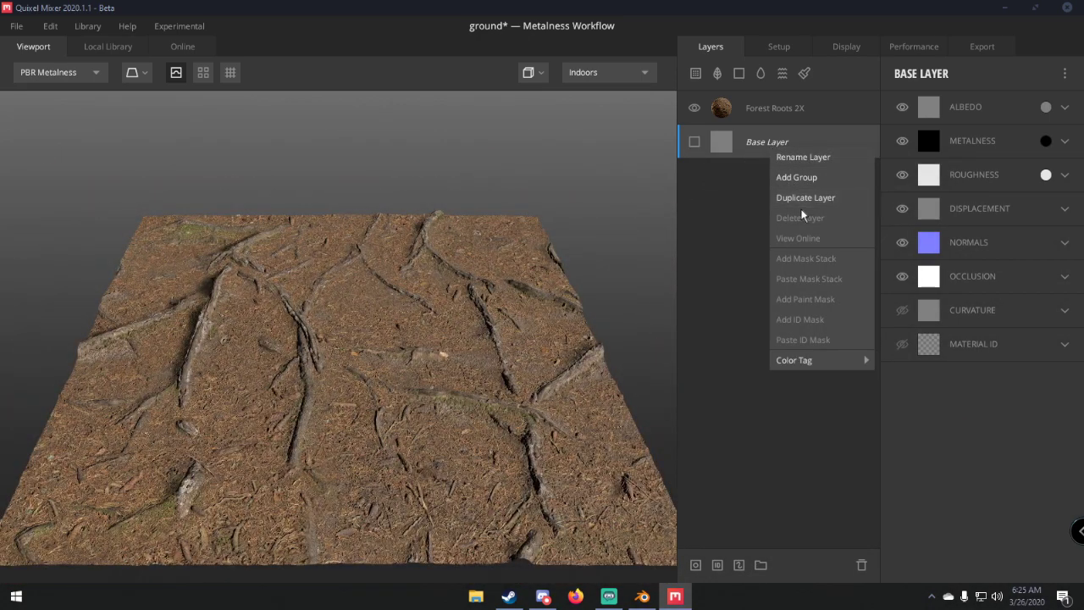
pyautogui.click(698, 144)
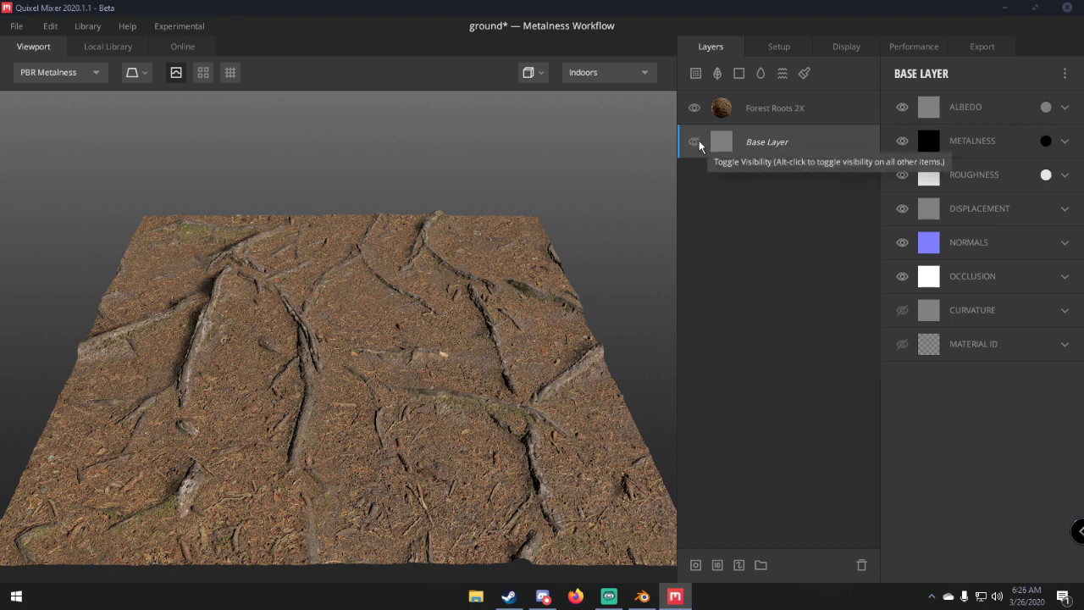
pyautogui.click(699, 146)
pyautogui.rightClick(731, 145)
pyautogui.click(713, 234)
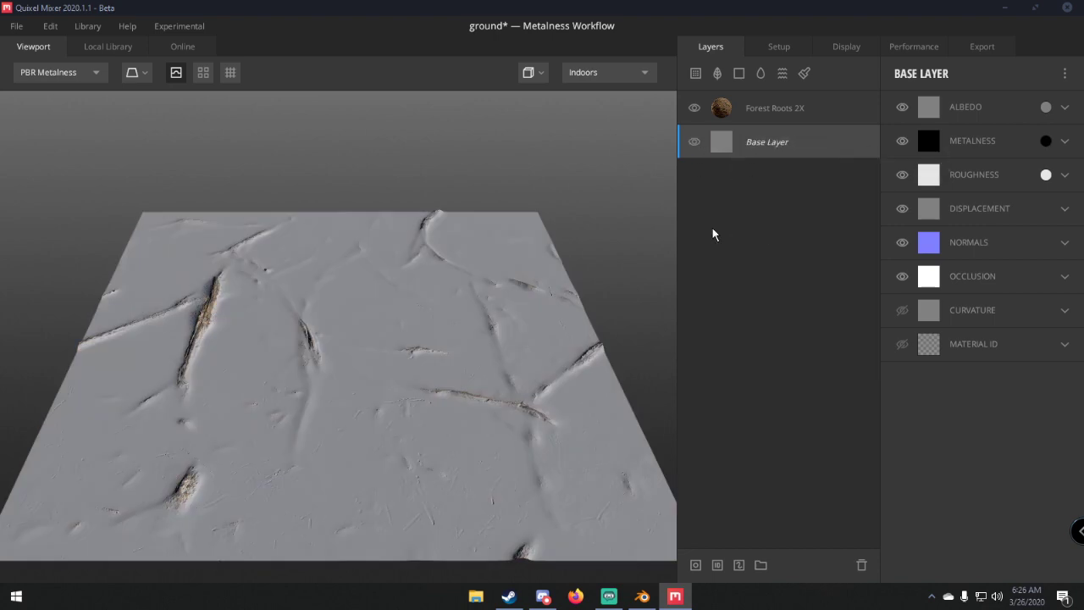
pyautogui.click(696, 145)
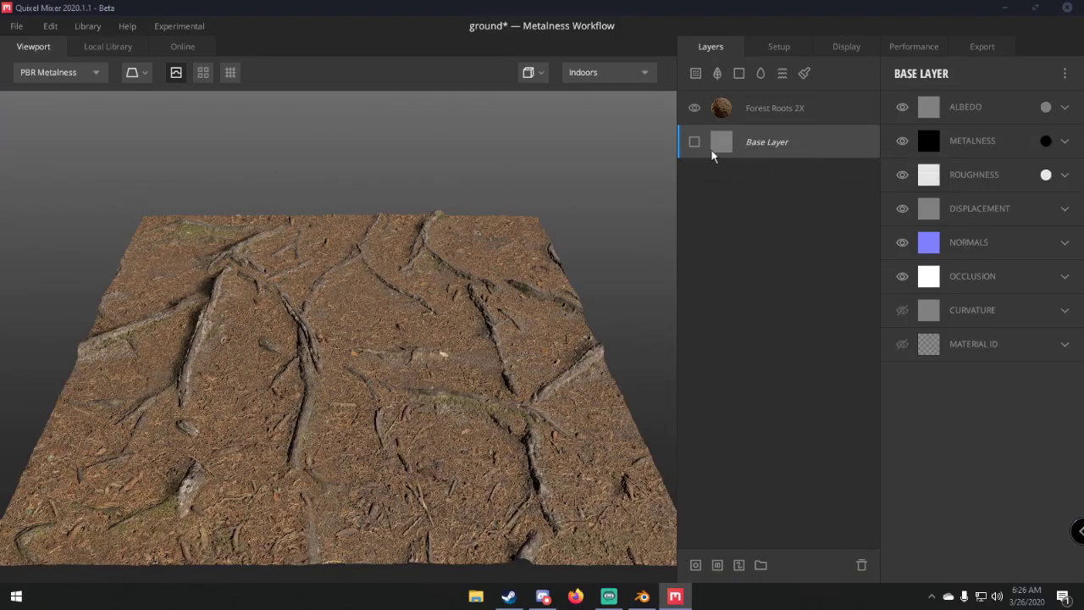
pyautogui.scroll(-8, 391, 287)
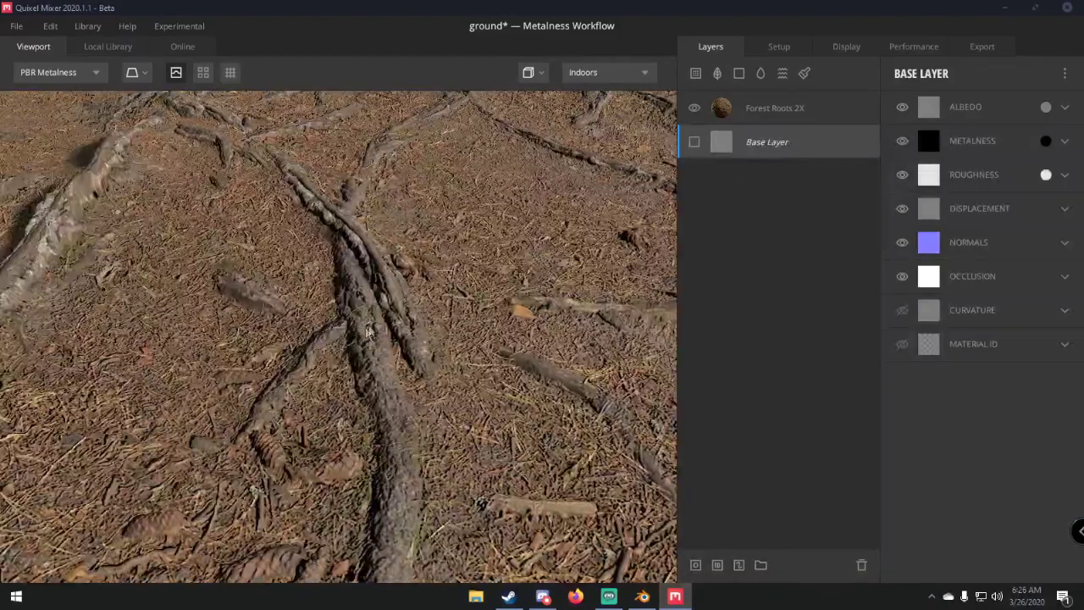
pyautogui.scroll(10, 415, 315)
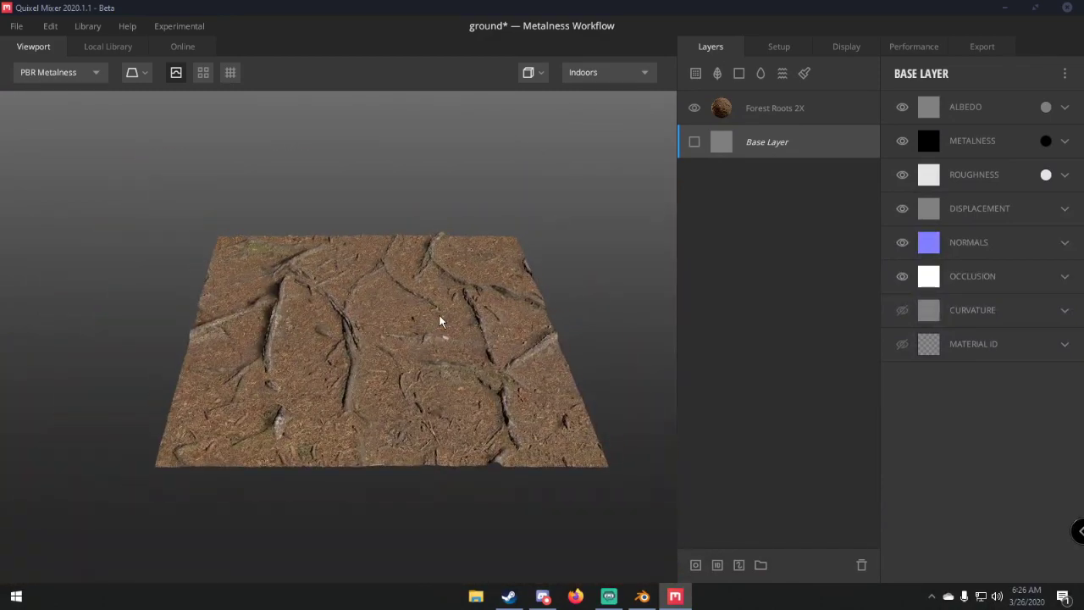
pyautogui.scroll(-3, 440, 321)
pyautogui.scroll(2, 439, 321)
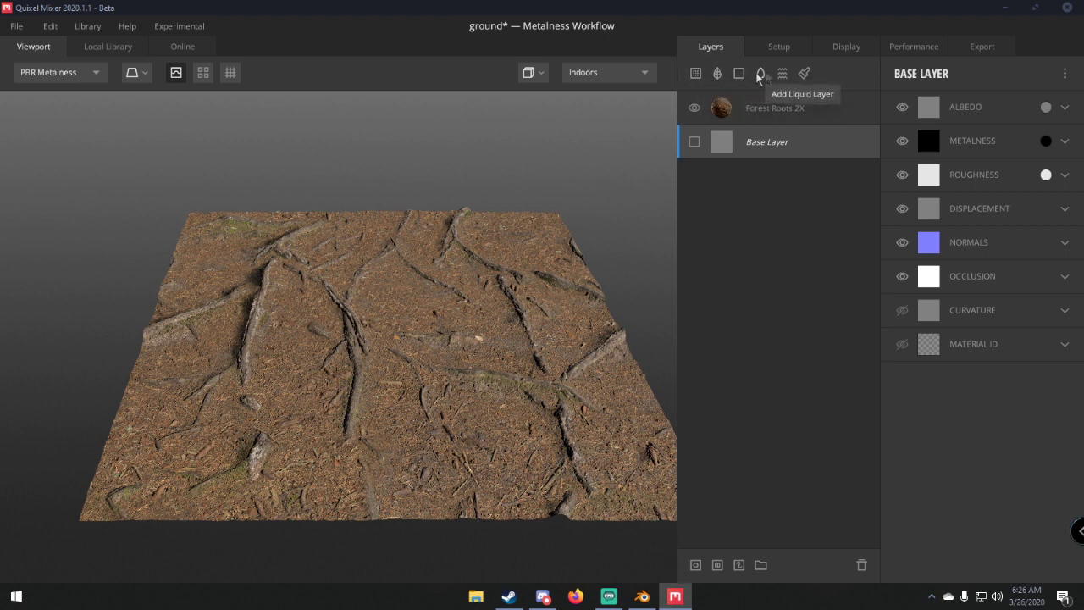
# Step: Check which local library assets are available for surface layers and for decal/atlas layers
pyautogui.click(696, 74)
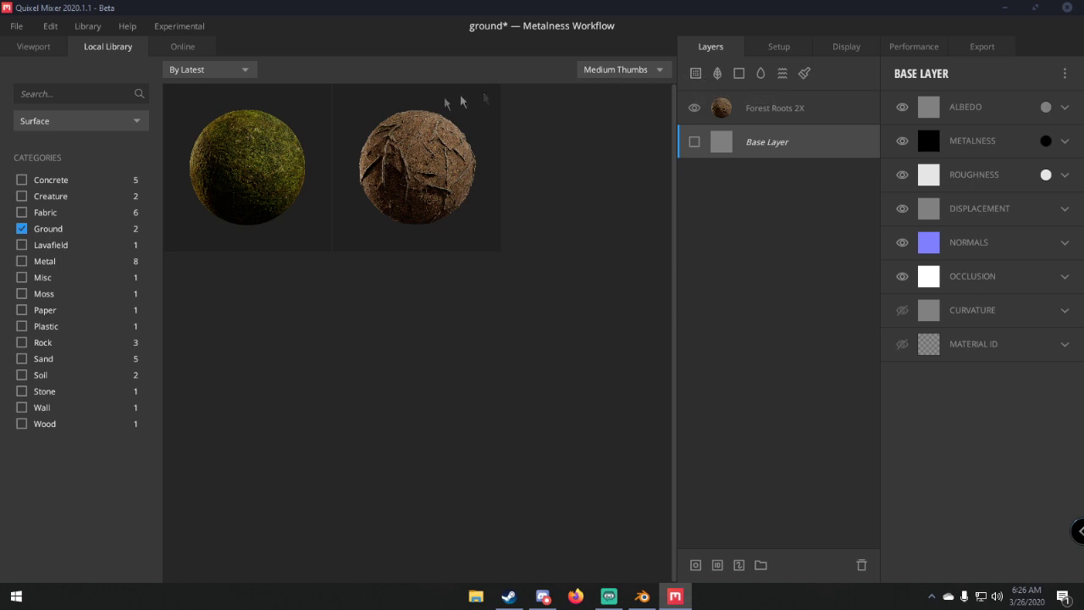
pyautogui.click(33, 51)
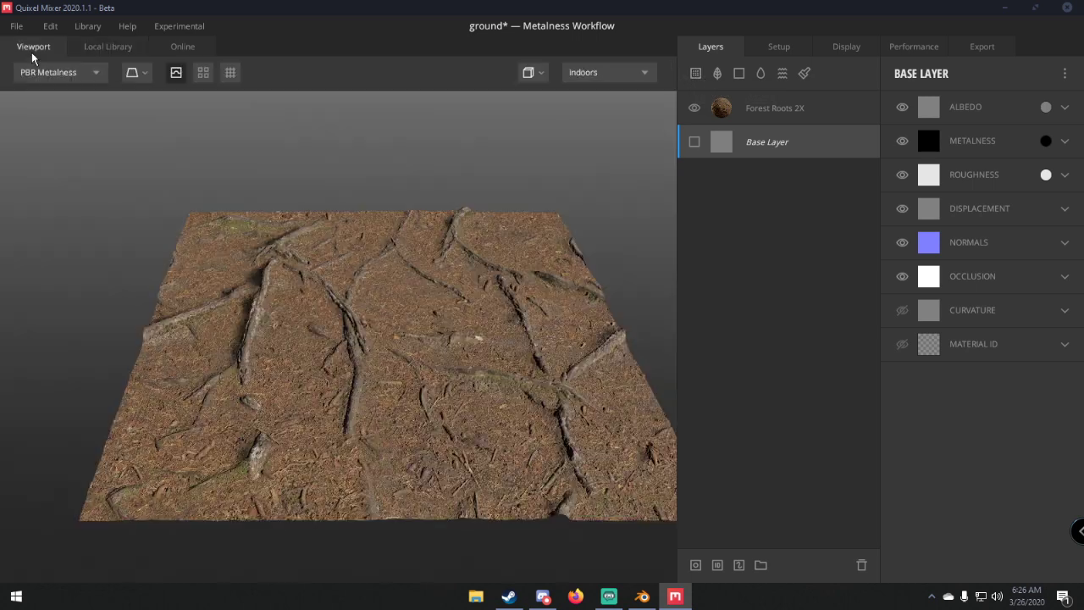
pyautogui.click(718, 76)
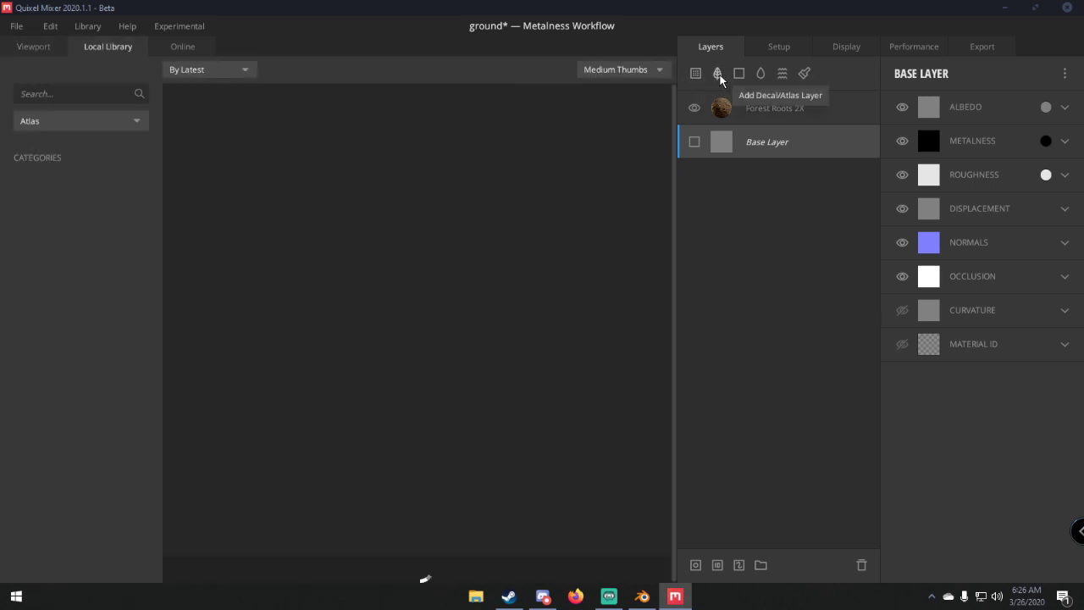
pyautogui.click(37, 49)
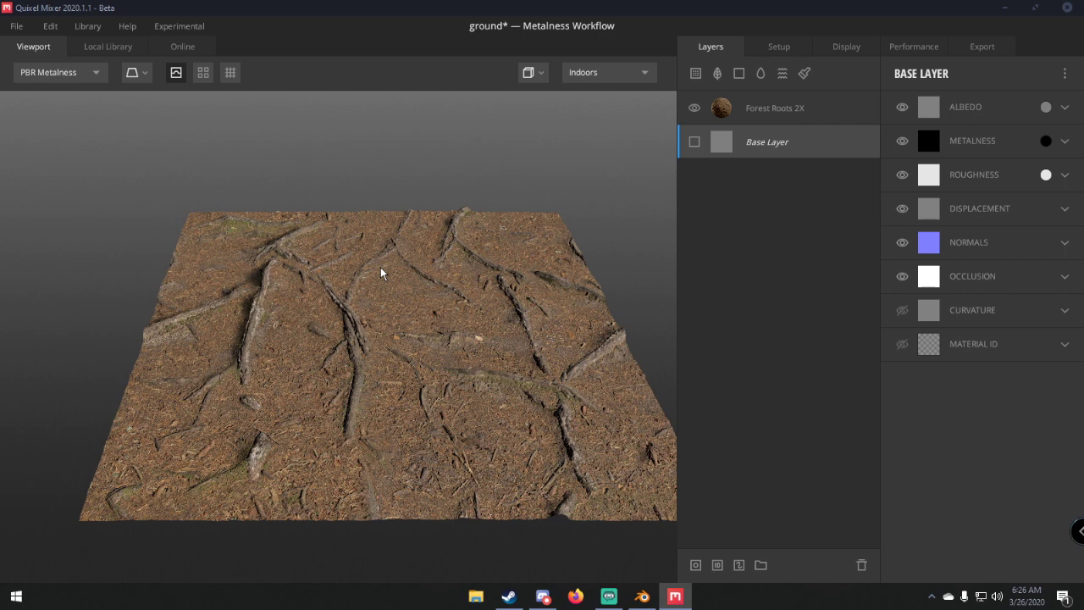
pyautogui.click(610, 599)
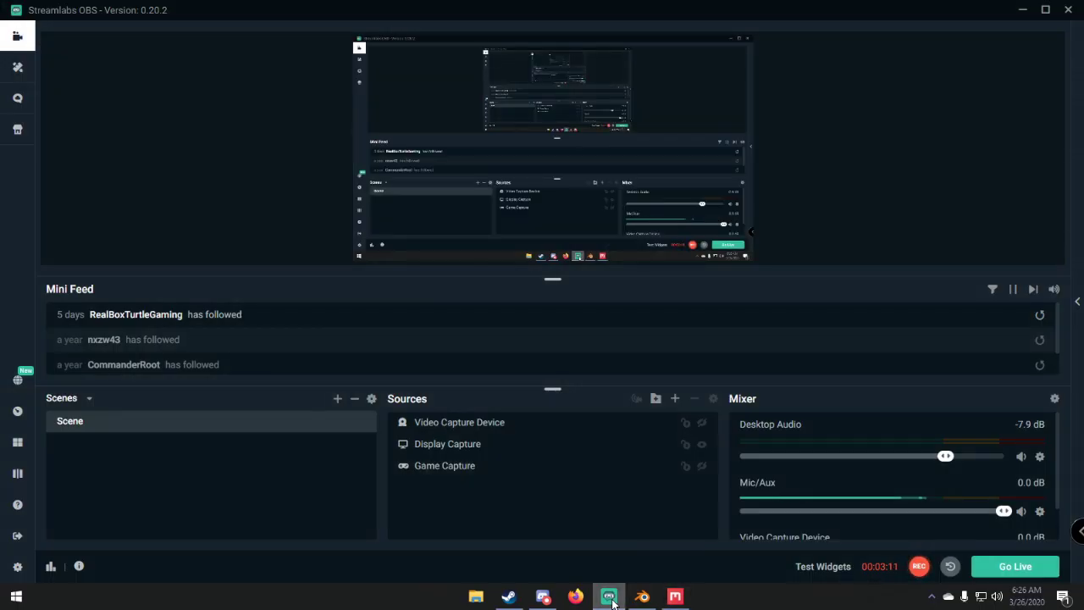
pyautogui.click(610, 599)
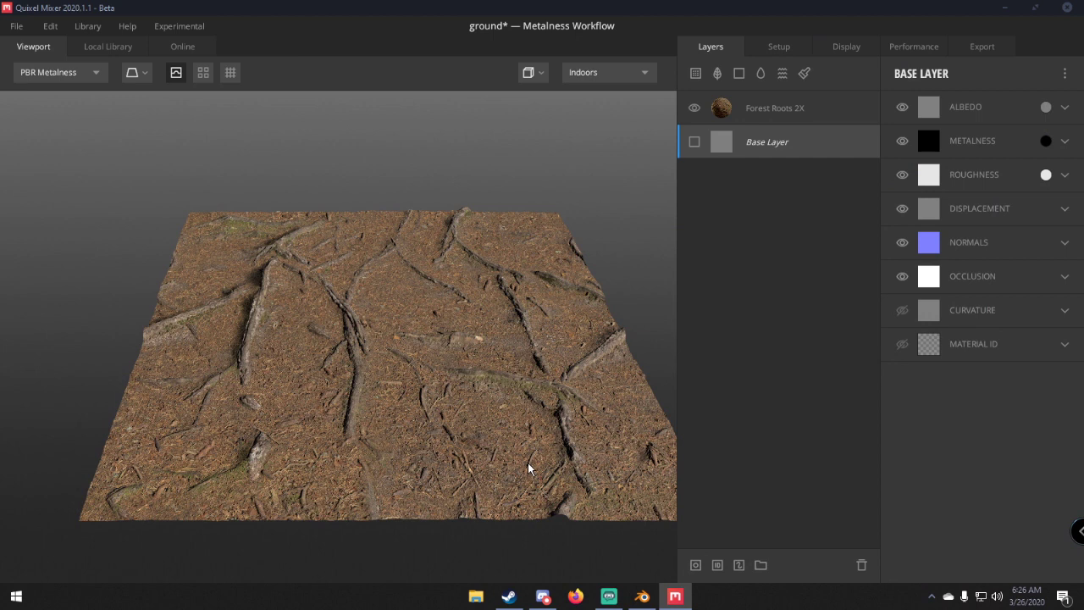
# Step: Add a Solid layer directly above the Base Layer and delete it again
pyautogui.click(739, 74)
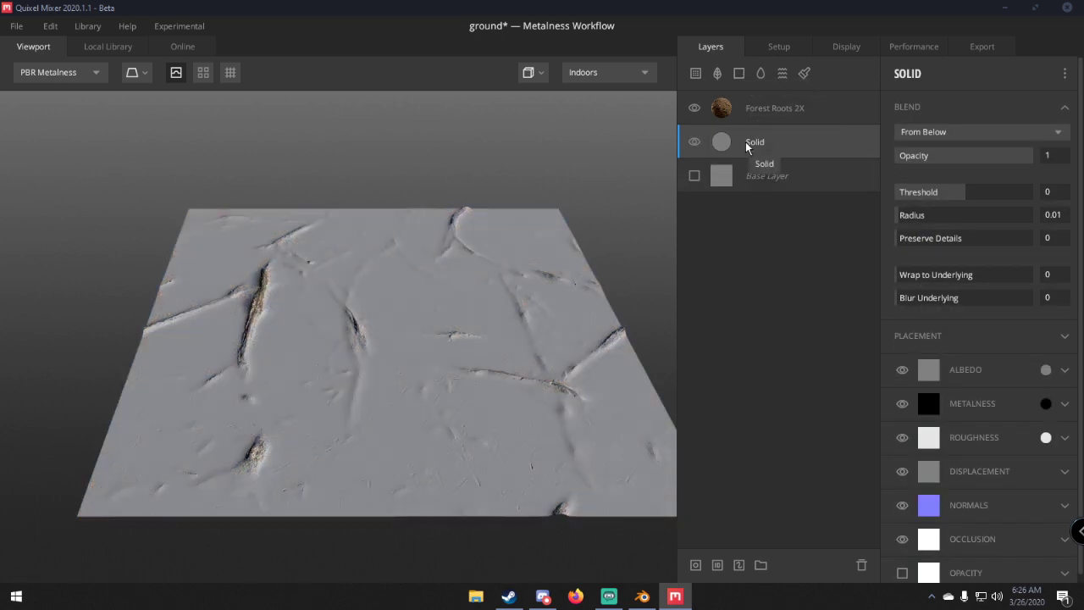
pyautogui.rightClick(759, 138)
pyautogui.click(775, 205)
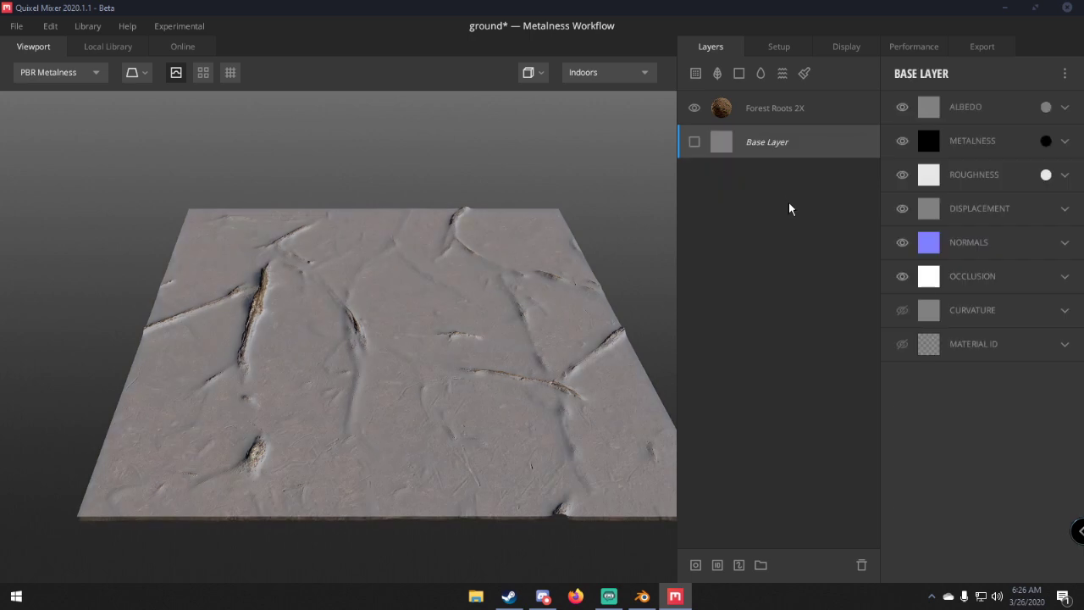
# Step: Add a Liquid layer above the Forest Roots layer and lower its surface threshold to -0.129
pyautogui.click(769, 119)
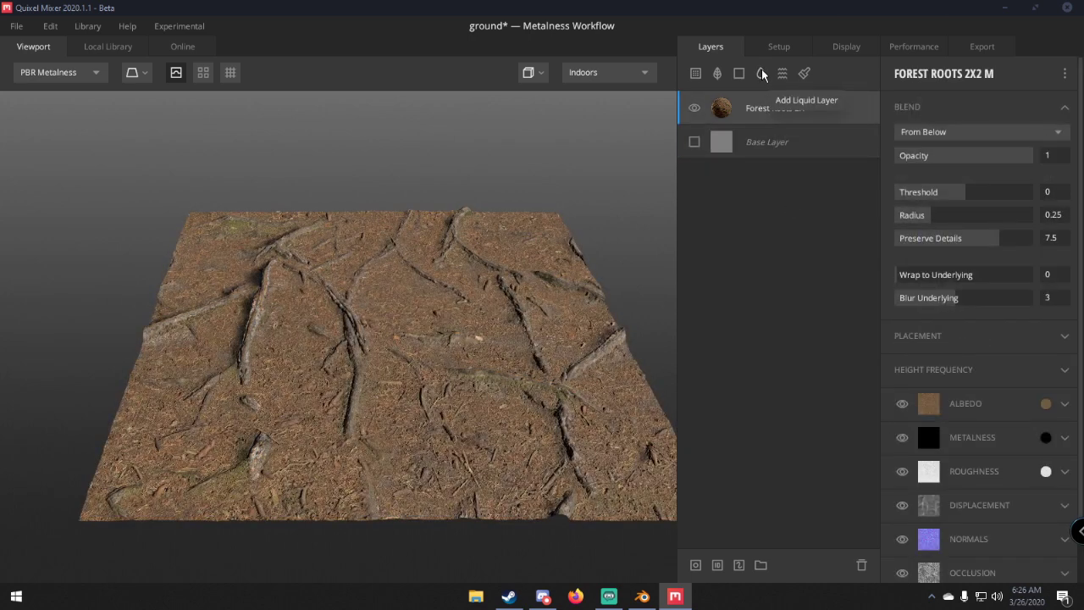
pyautogui.click(761, 74)
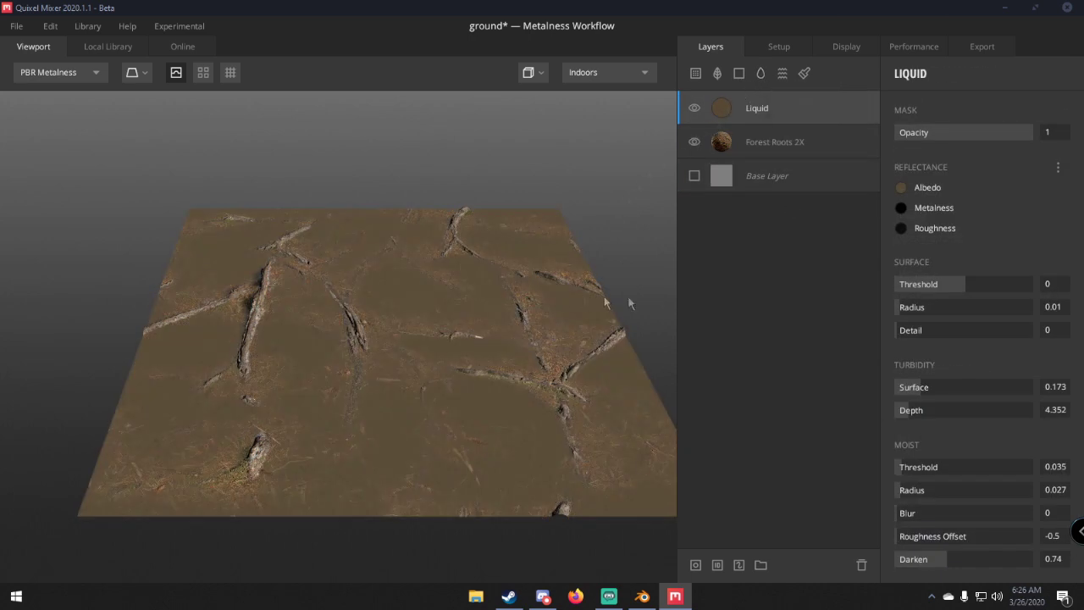
pyautogui.moveTo(948, 281); pyautogui.dragTo(954, 280)
pyautogui.moveTo(956, 281); pyautogui.dragTo(959, 282)
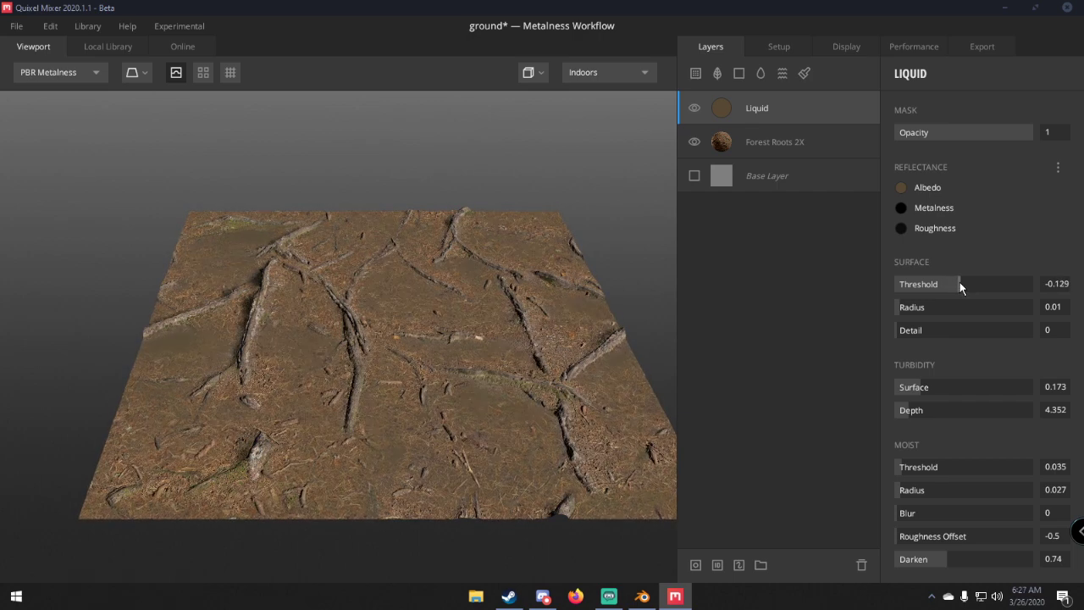
# Step: Set the Liquid layer's turbidity to 0.254 for Surface and 6.093 for Depth
pyautogui.scroll(5, 483, 392)
pyautogui.scroll(-5, 476, 405)
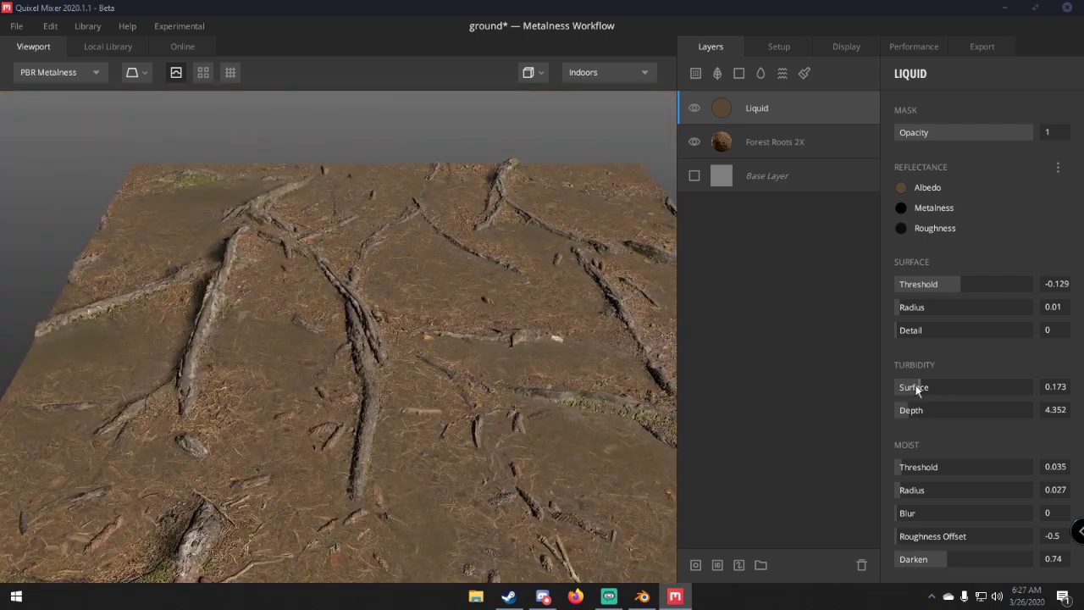
pyautogui.moveTo(916, 388); pyautogui.dragTo(912, 412)
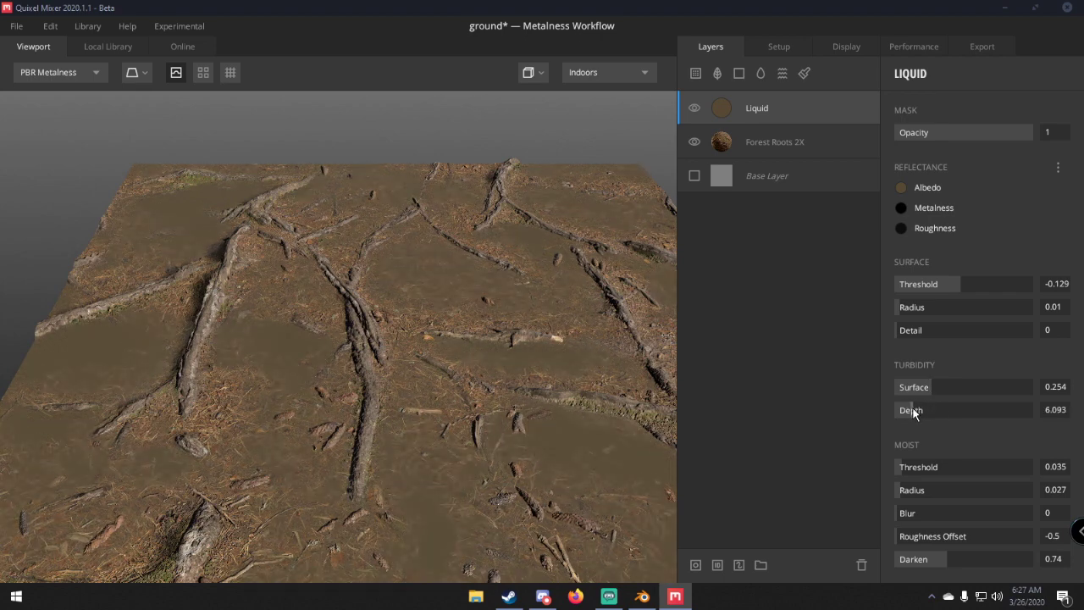
# Step: Add a Noise layer above the Liquid layer with amplitude 1.294 and frequency 1.269
pyautogui.click(781, 74)
pyautogui.scroll(-3, 563, 284)
pyautogui.moveTo(500, 279); pyautogui.dragTo(455, 257, button='middle')
pyautogui.scroll(-4, 412, 305)
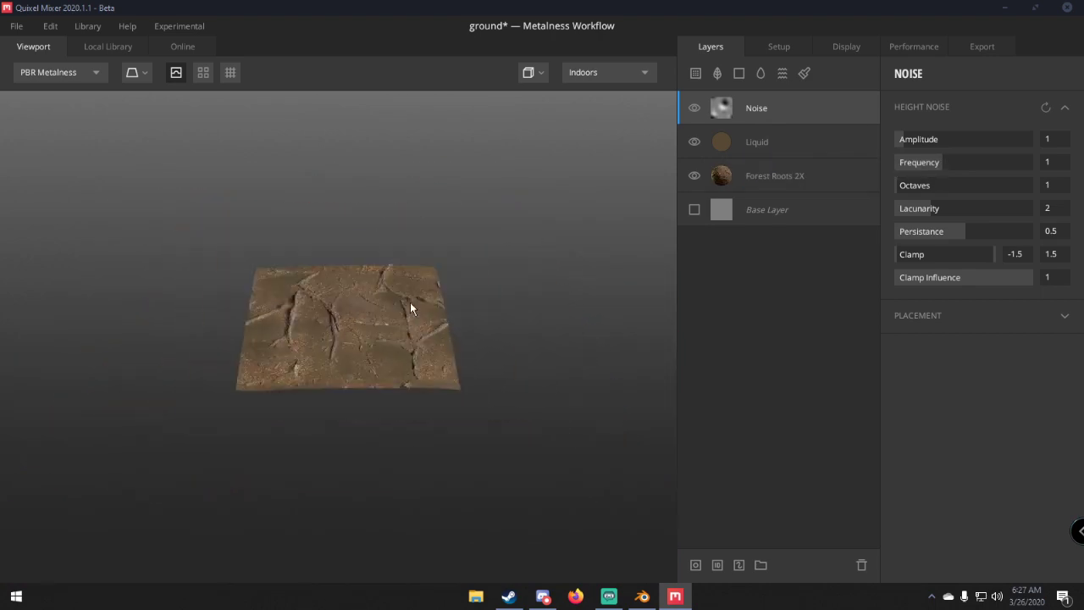
pyautogui.scroll(7, 397, 339)
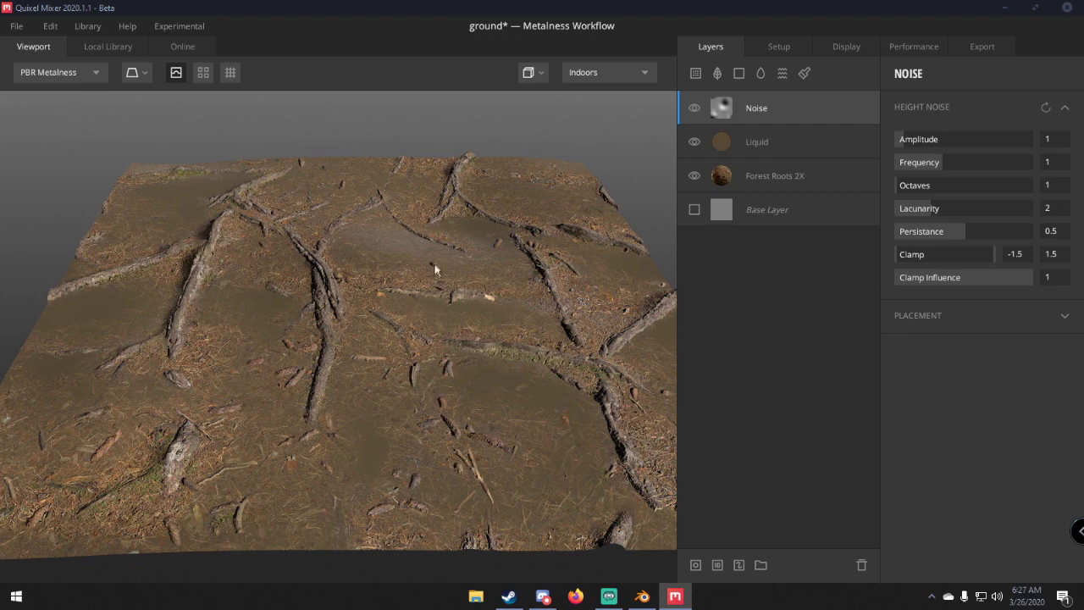
pyautogui.moveTo(911, 140); pyautogui.dragTo(966, 167)
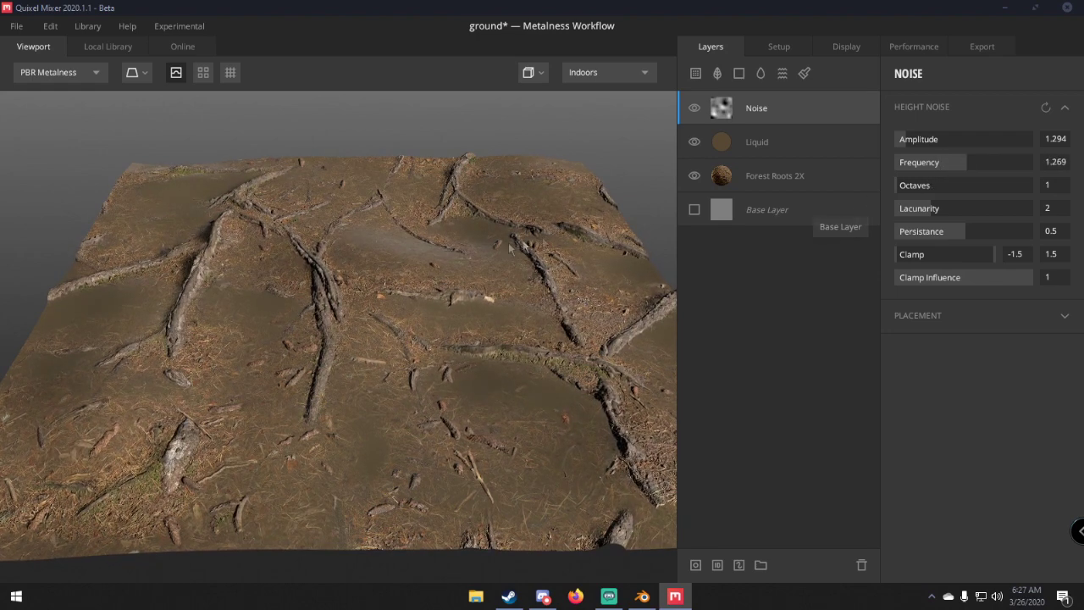
# Step: Preview the material under the Pisa, Flourescent and Studio lighting environments, and set the viewport environment to Streetlights
pyautogui.scroll(-5, 511, 247)
pyautogui.click(593, 75)
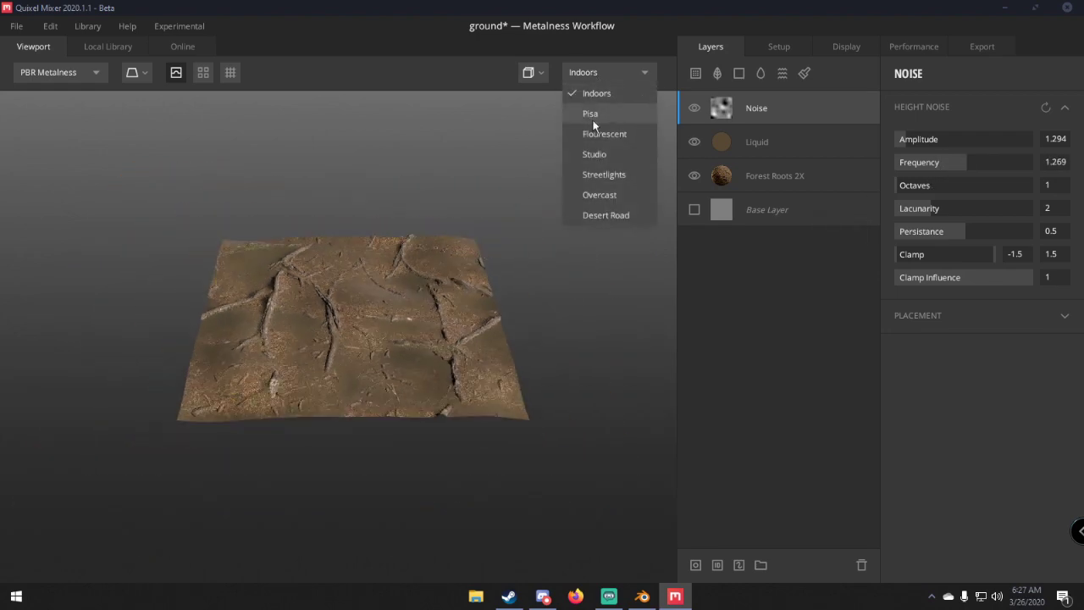
pyautogui.click(595, 115)
pyautogui.click(608, 74)
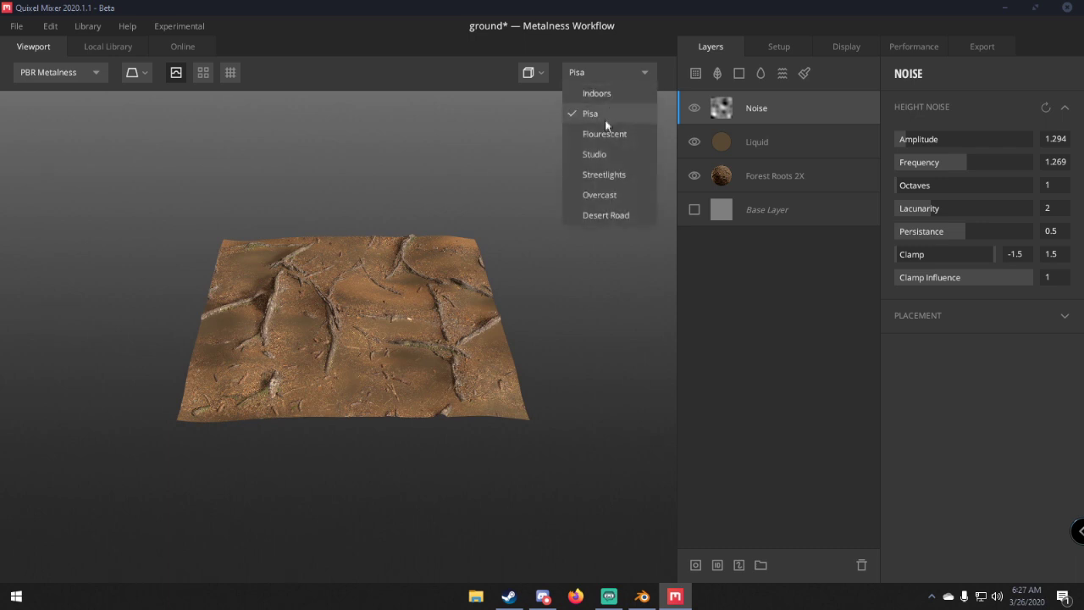
pyautogui.click(606, 131)
pyautogui.click(624, 76)
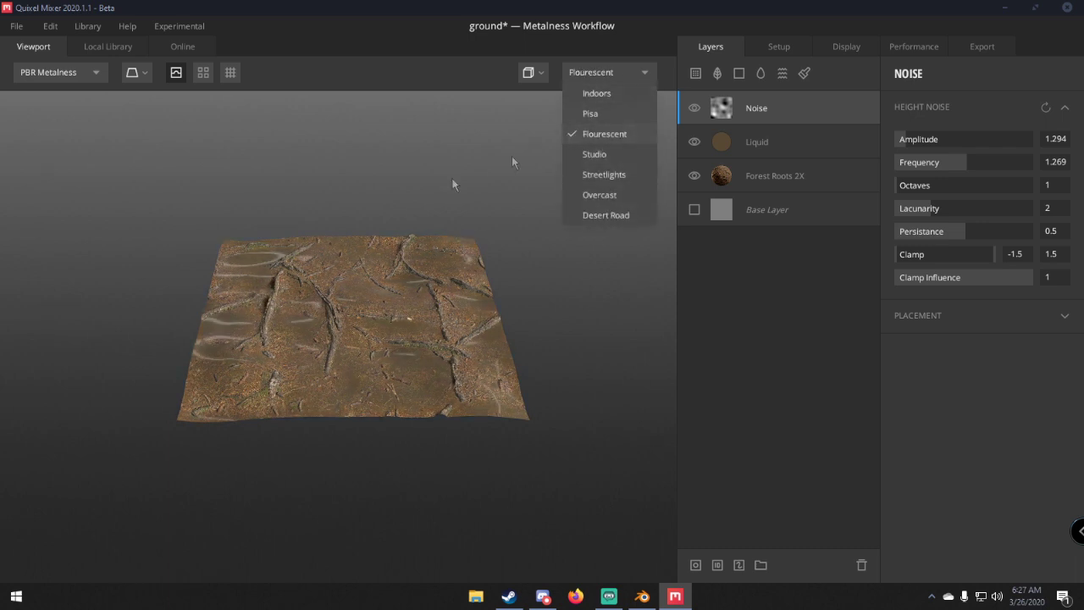
pyautogui.click(608, 150)
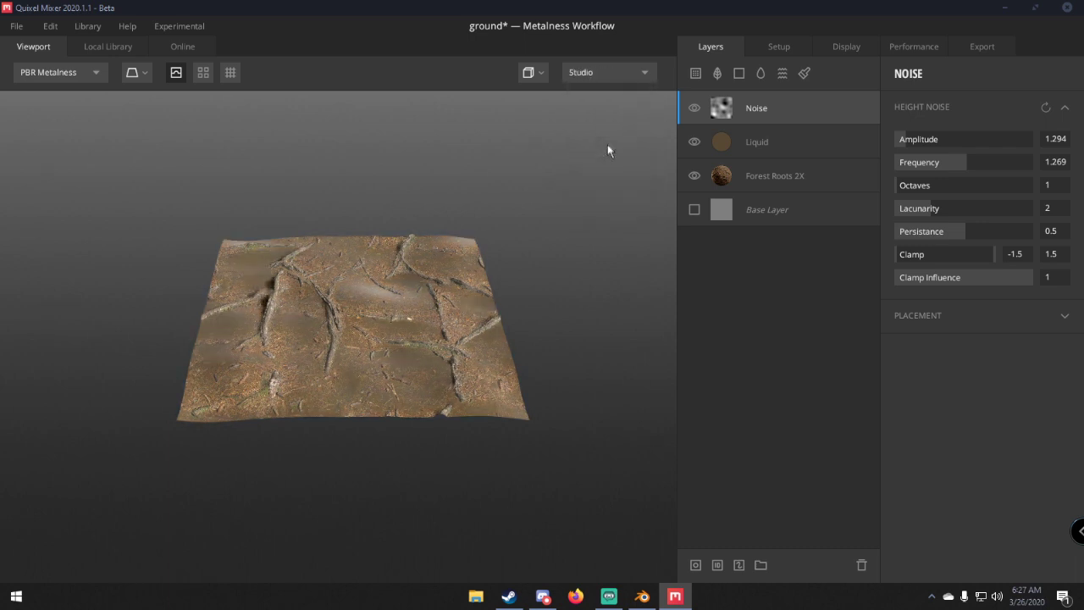
pyautogui.click(636, 80)
pyautogui.click(607, 174)
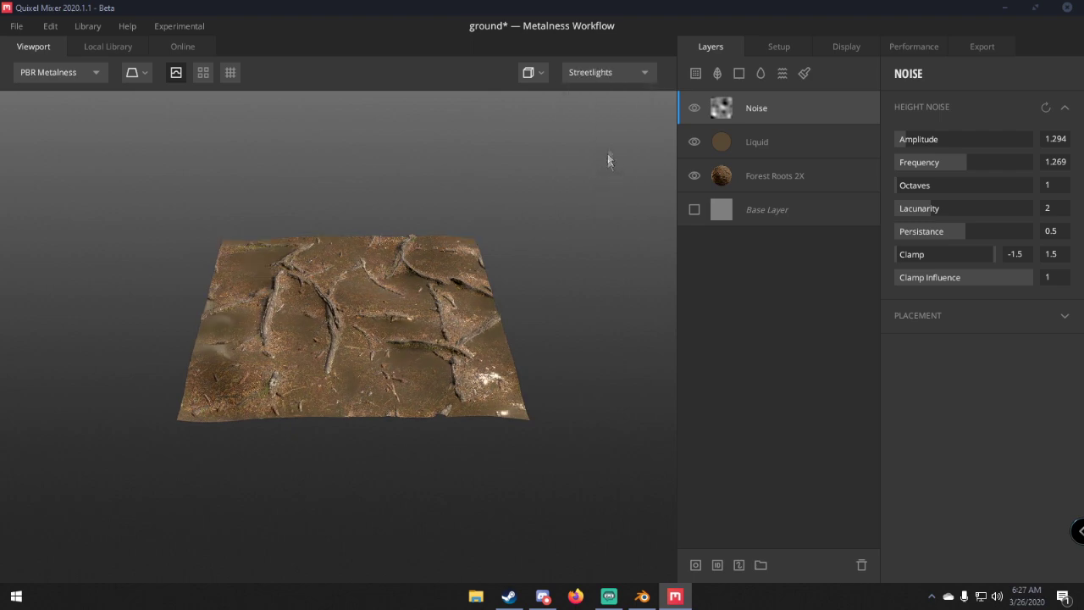
pyautogui.scroll(5, 434, 316)
pyautogui.scroll(-3, 435, 309)
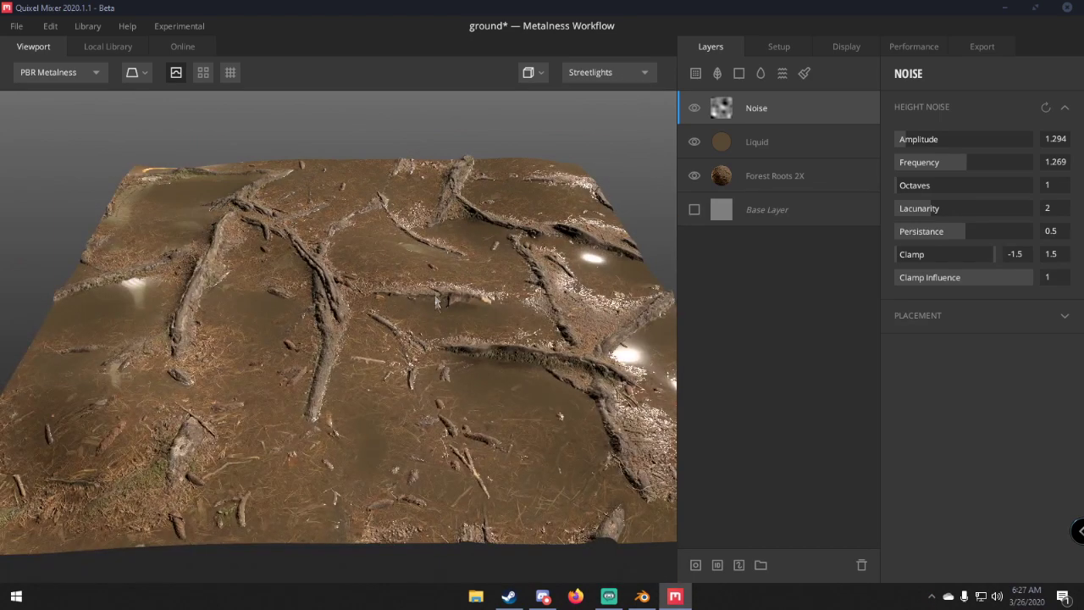
pyautogui.scroll(4, 432, 269)
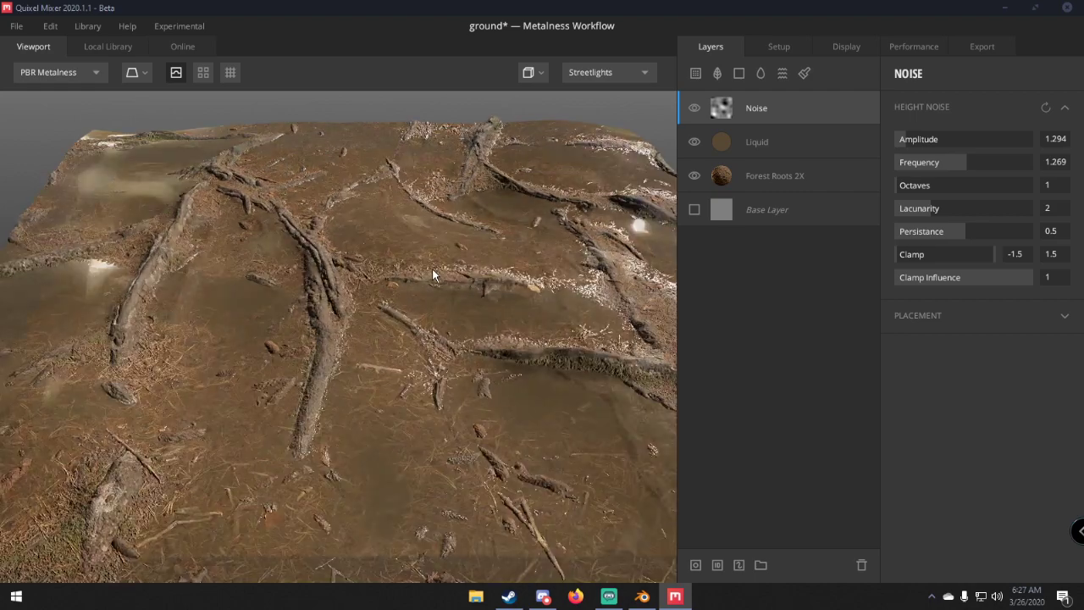
pyautogui.scroll(-4, 432, 269)
pyautogui.scroll(-2, 482, 260)
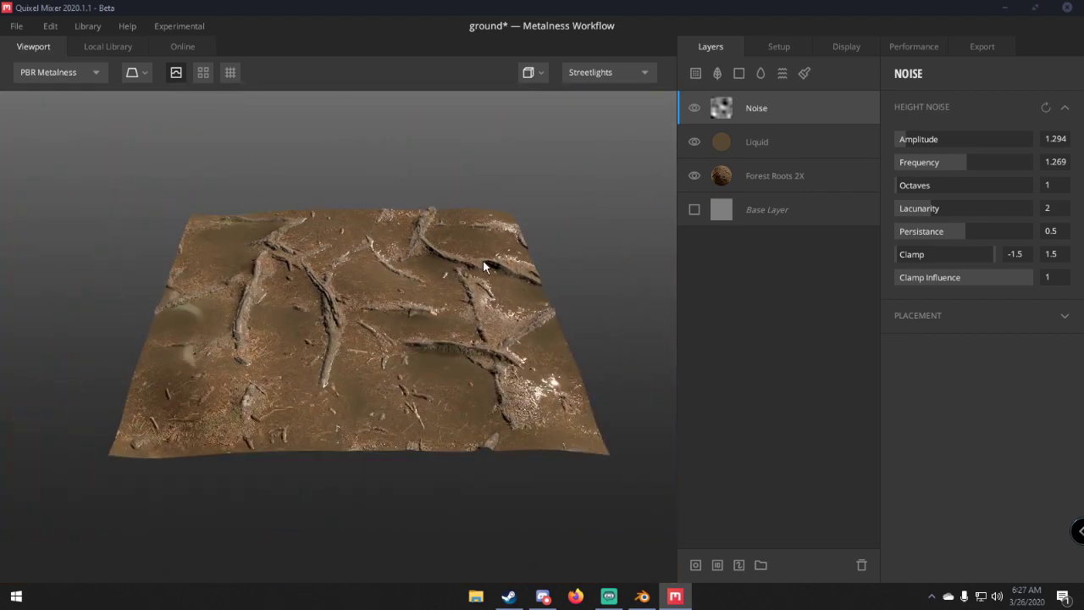
# Step: Add a Paint layer above the Noise layer and delete it again
pyautogui.click(804, 74)
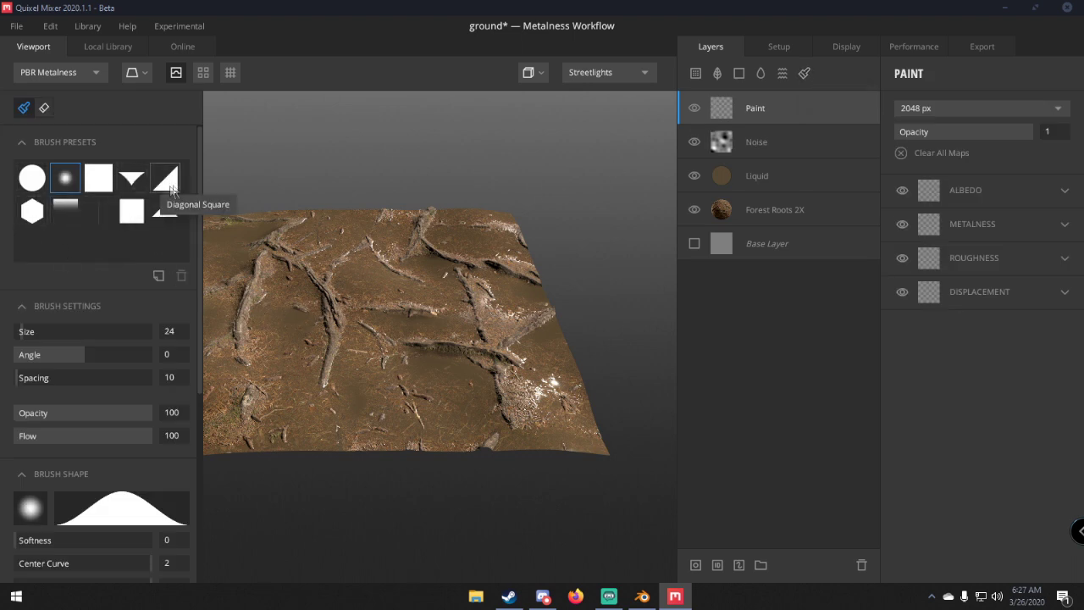
pyautogui.rightClick(794, 114)
pyautogui.click(818, 182)
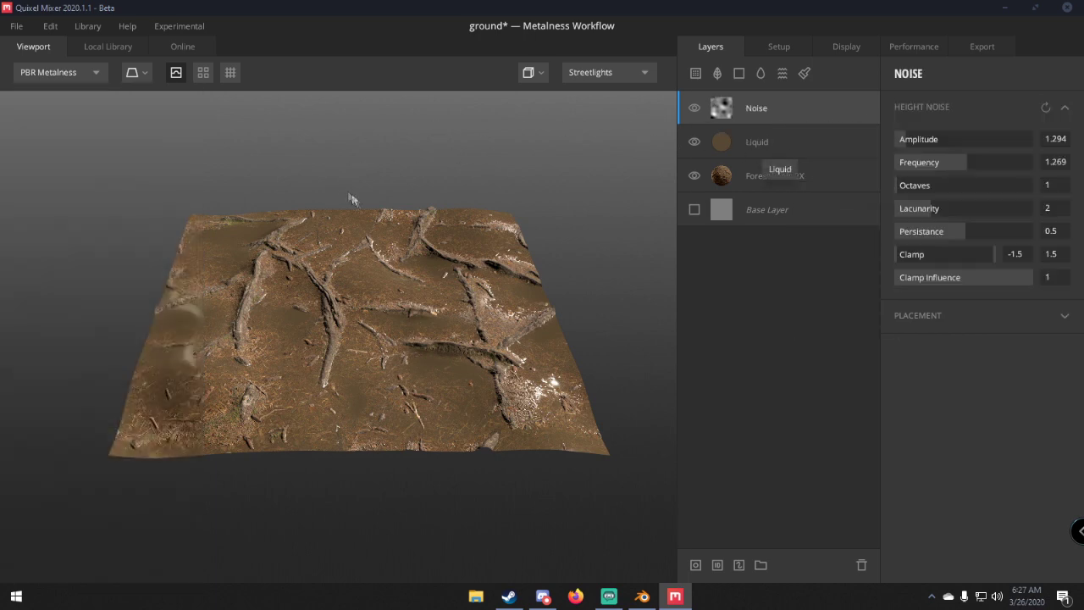
# Step: Start a custom surface import with Ground025_2K_Color.jpg from the Desktop's ground folder as Diffuse, auto-populating the other maps
pyautogui.scroll(5, 360, 237)
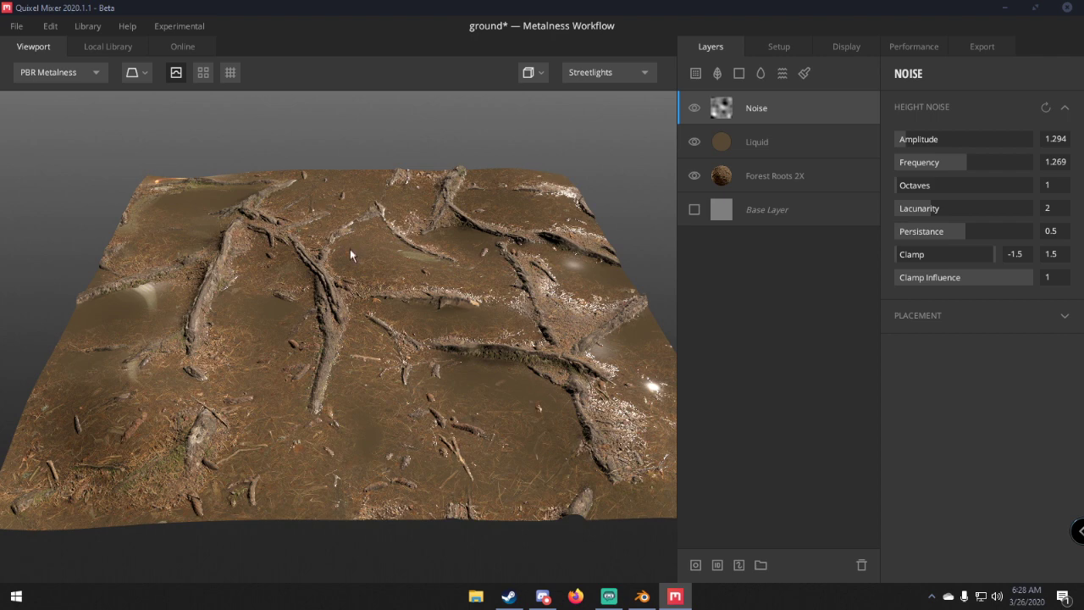
pyautogui.click(80, 29)
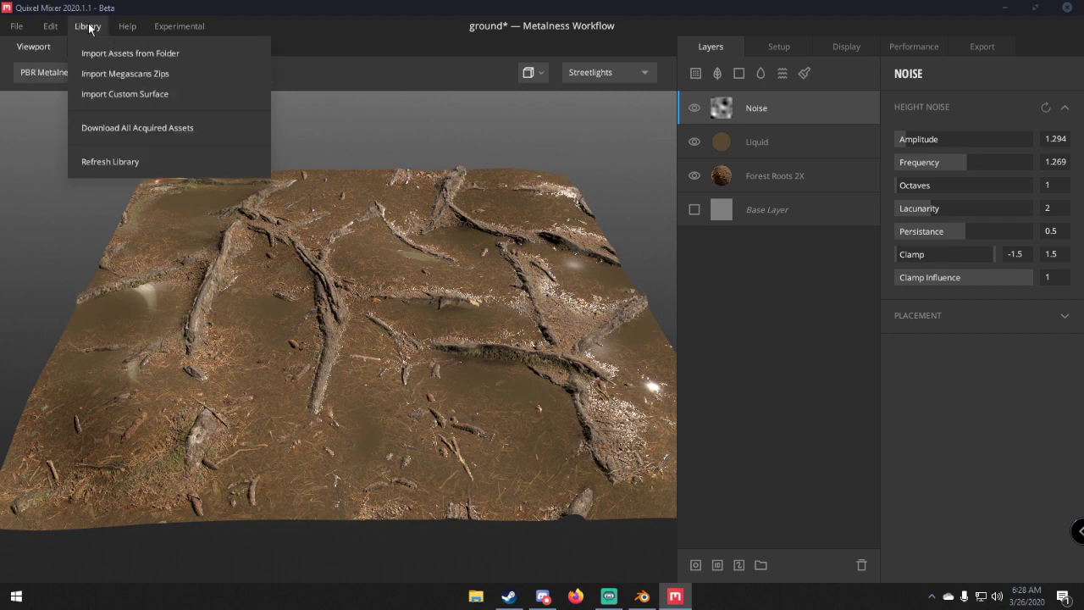
pyautogui.click(115, 94)
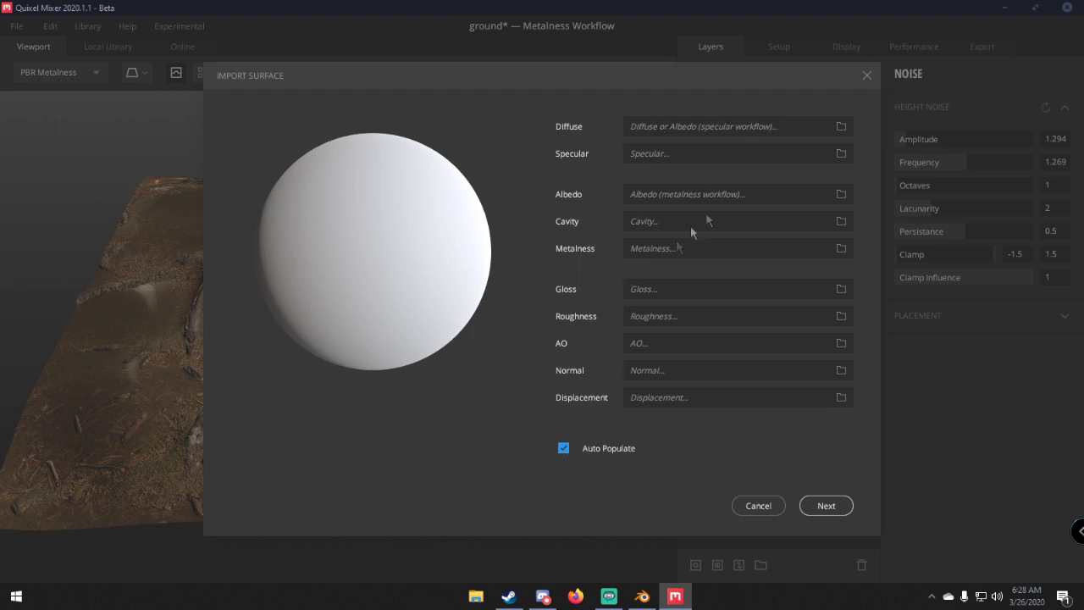
pyautogui.click(841, 126)
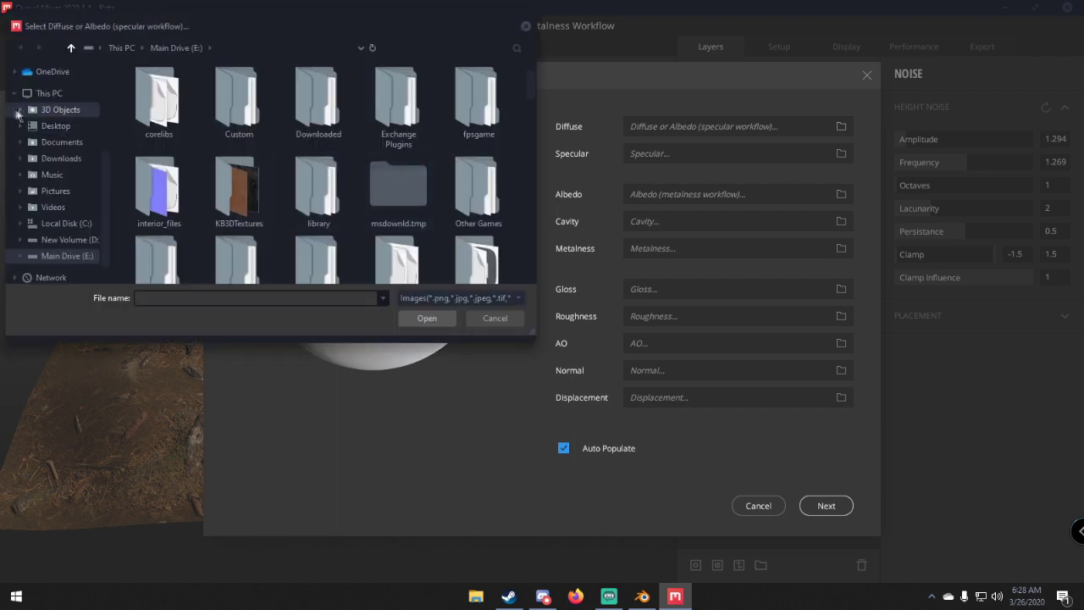
pyautogui.click(56, 125)
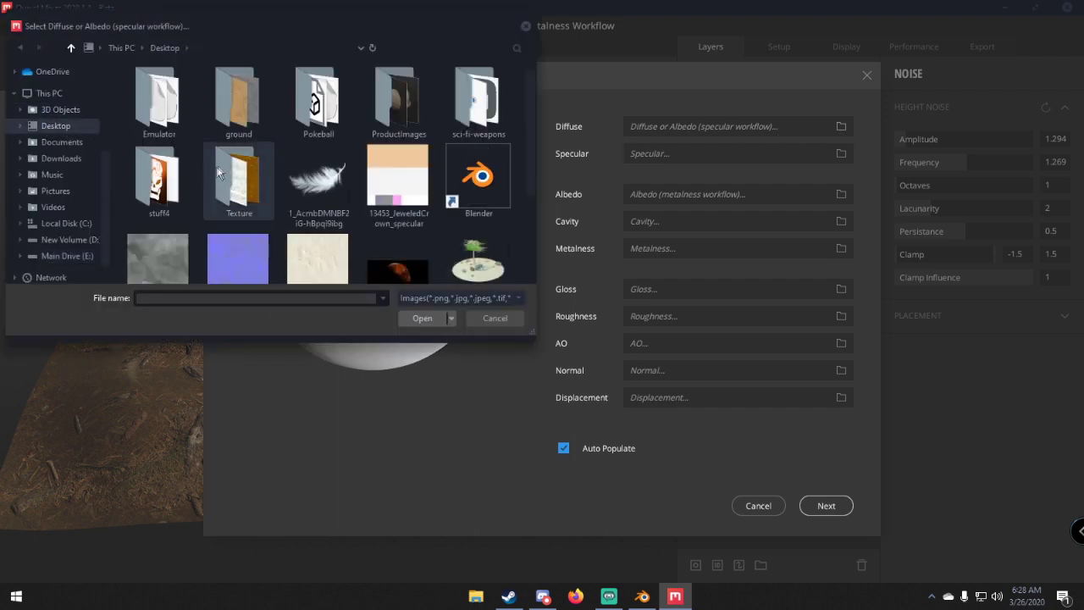
pyautogui.doubleClick(245, 114)
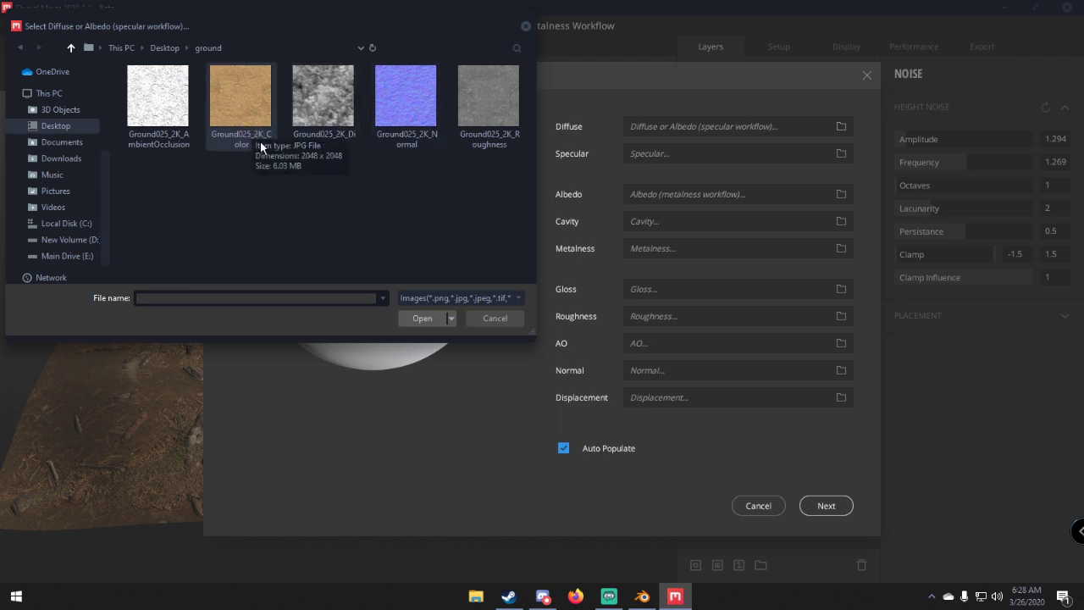
pyautogui.doubleClick(242, 100)
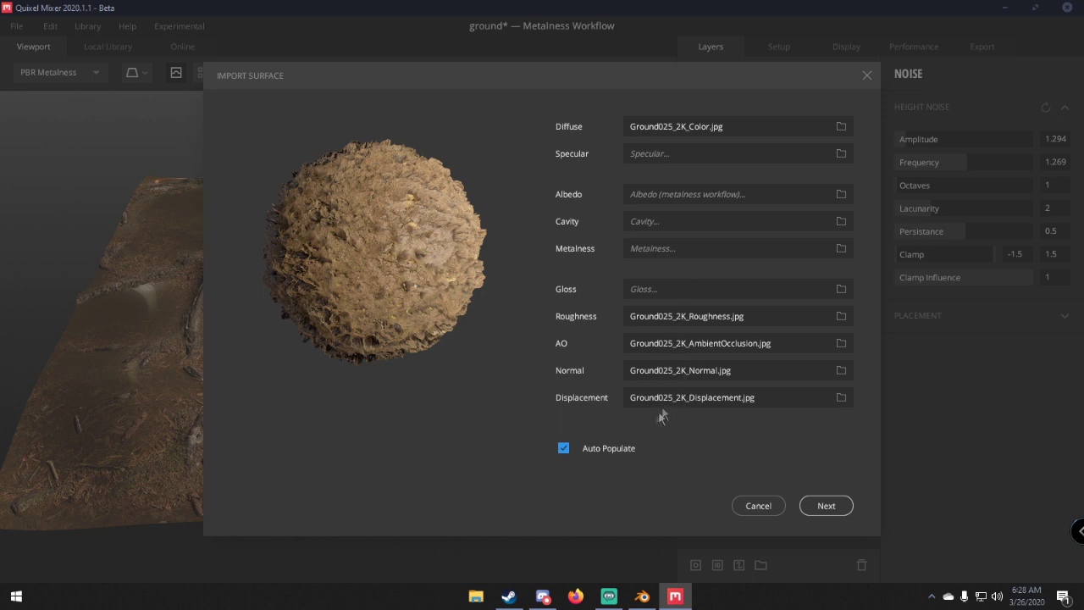
# Step: Set the imported surface's height to 1, its area to 1 m and its name to Ground
pyautogui.click(825, 506)
pyautogui.moveTo(640, 207); pyautogui.dragTo(618, 207)
pyautogui.click(838, 208)
pyautogui.write('1')
pyautogui.click(686, 128)
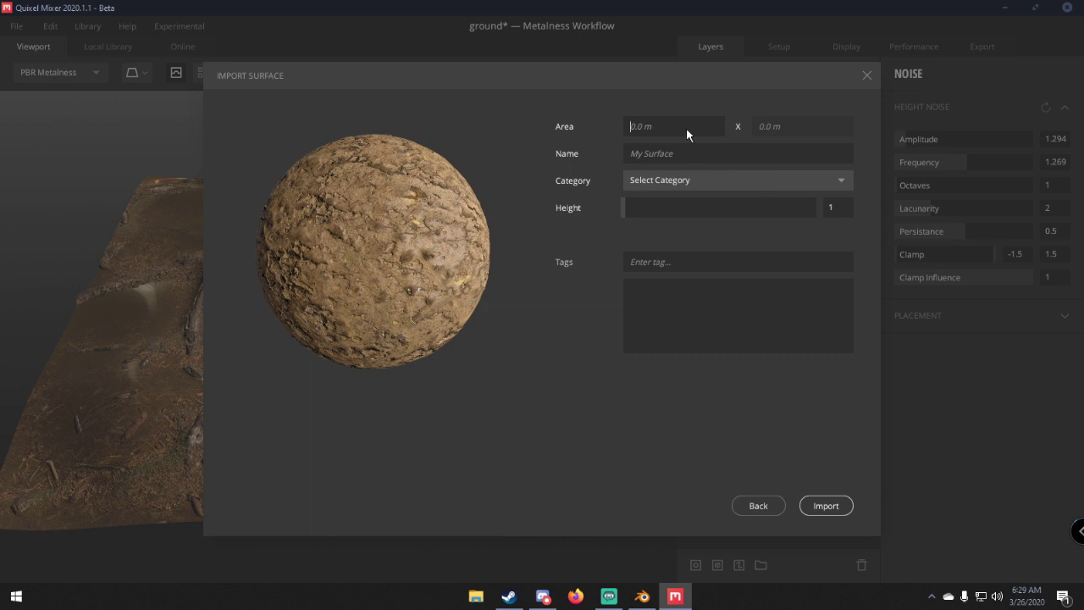
pyautogui.write('1')
pyautogui.click(683, 156)
pyautogui.write('Ground')
# Step: Assign the Ground category to the custom surface and import it into the library
pyautogui.click(716, 269)
pyautogui.click(827, 507)
pyautogui.click(720, 376)
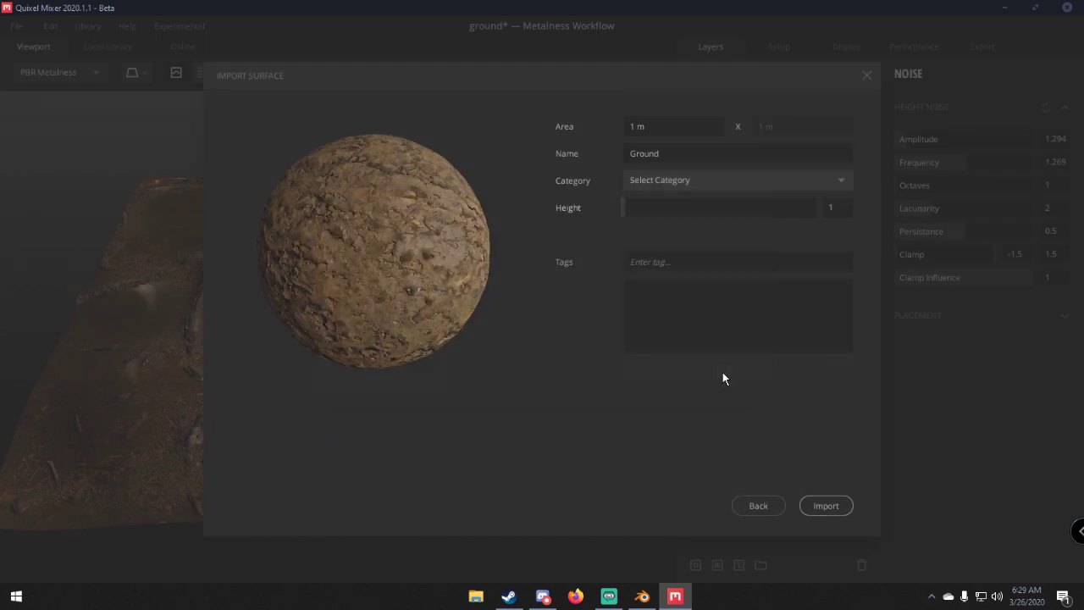
pyautogui.click(682, 180)
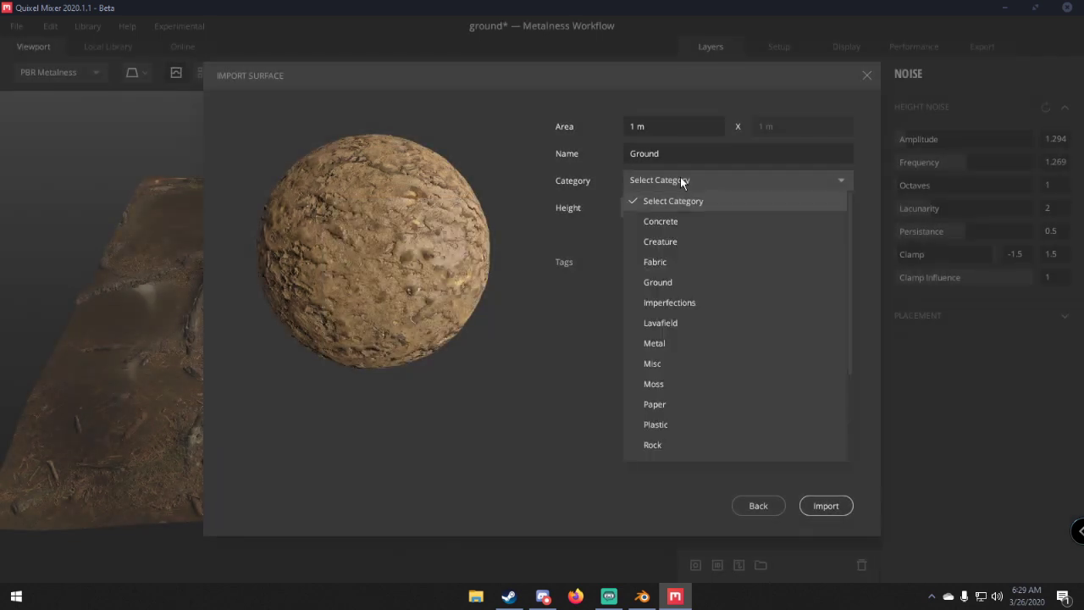
pyautogui.click(667, 281)
pyautogui.click(826, 505)
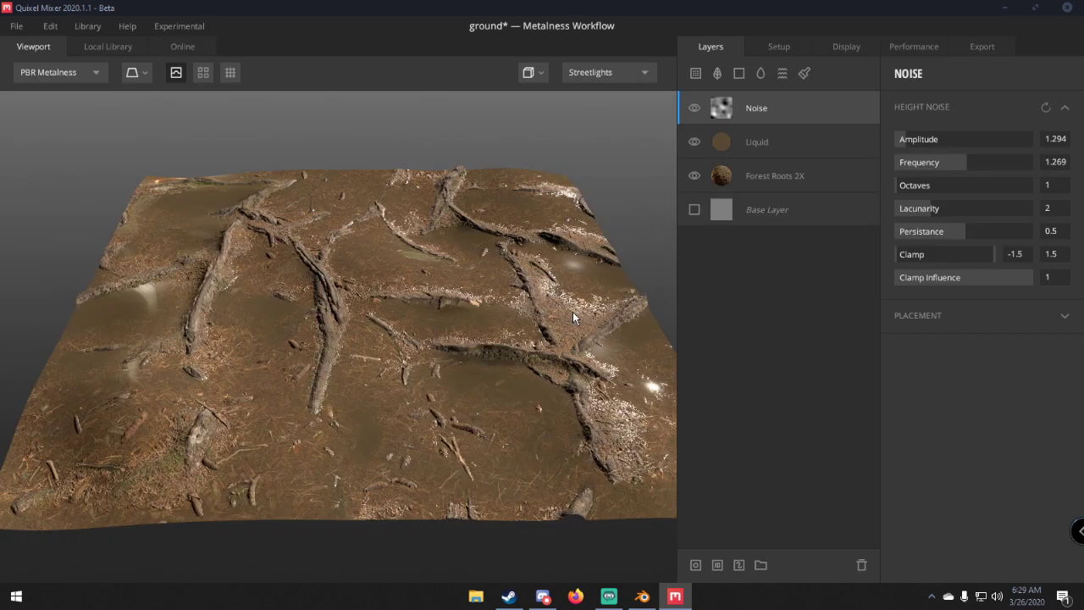
# Step: Add the imported Ground surface as a layer above the Noise layer and lower its threshold to -0.209
pyautogui.click(696, 75)
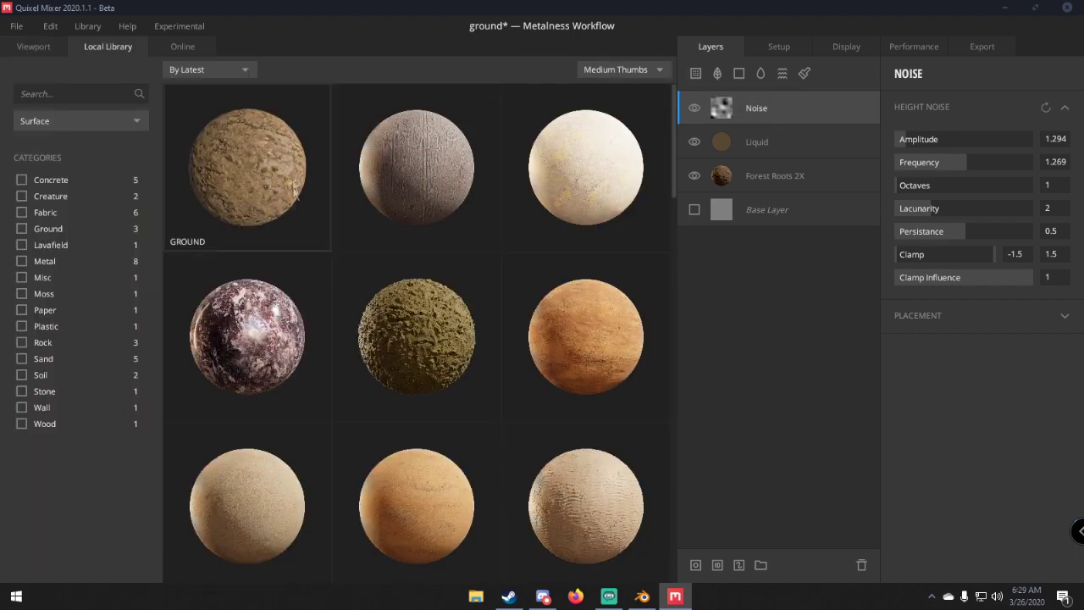
pyautogui.click(264, 183)
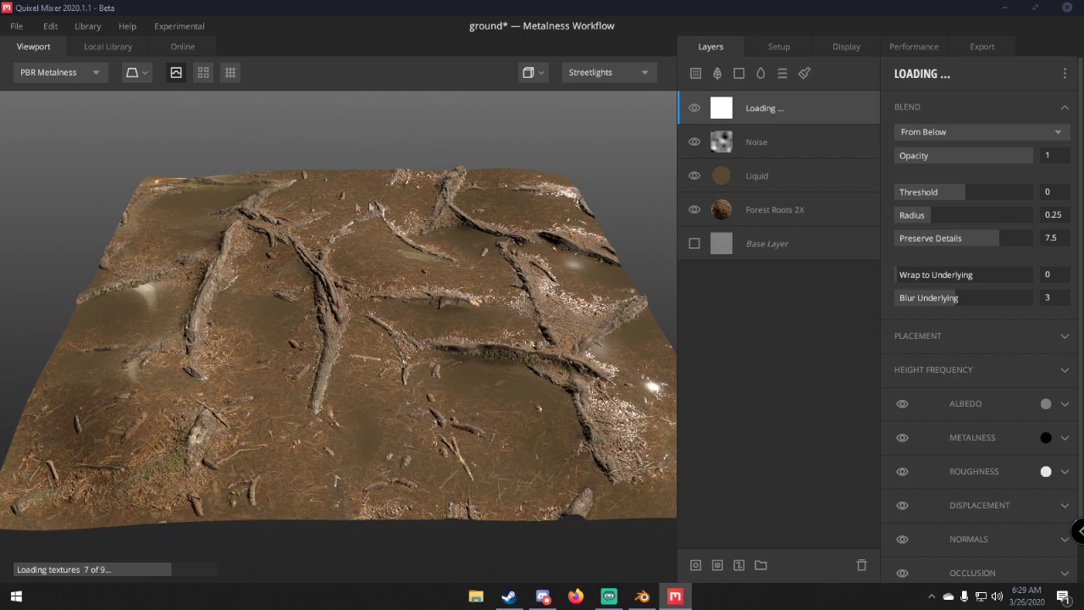
pyautogui.scroll(5, 486, 320)
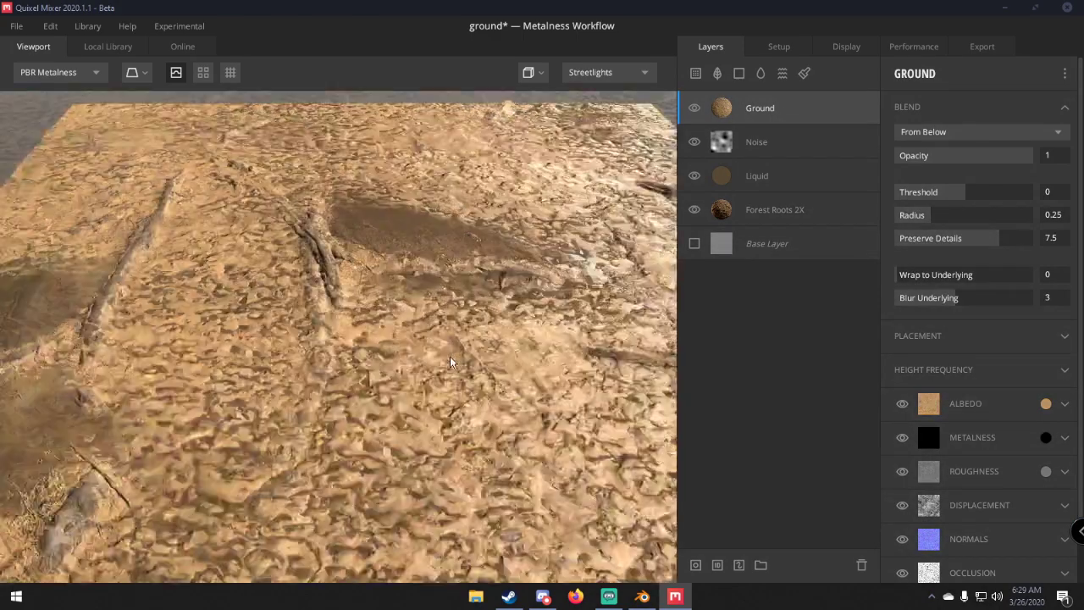
pyautogui.scroll(-5, 449, 365)
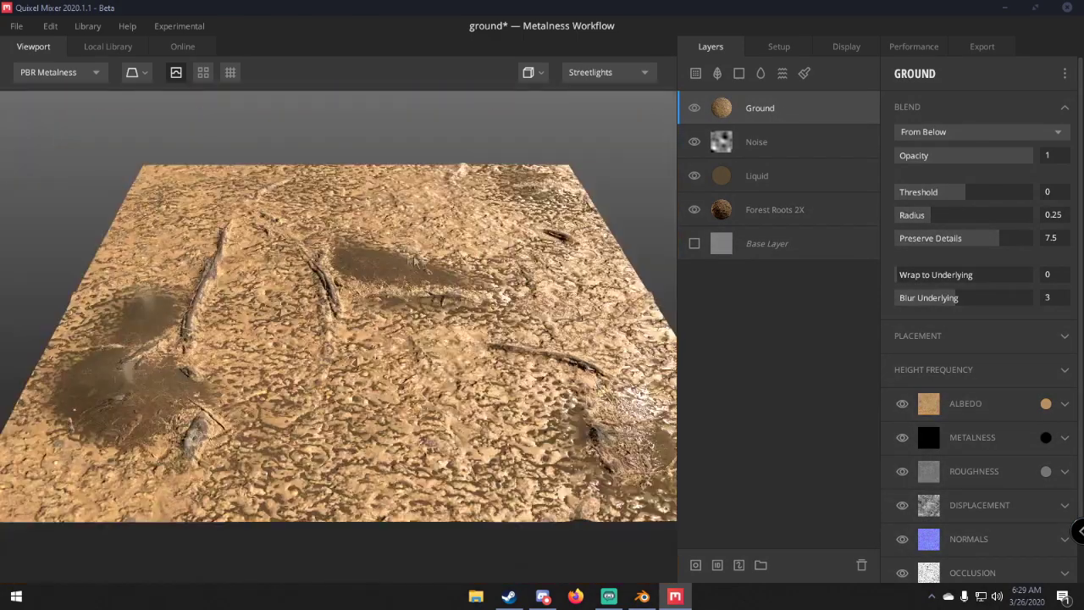
pyautogui.moveTo(961, 197); pyautogui.dragTo(956, 198)
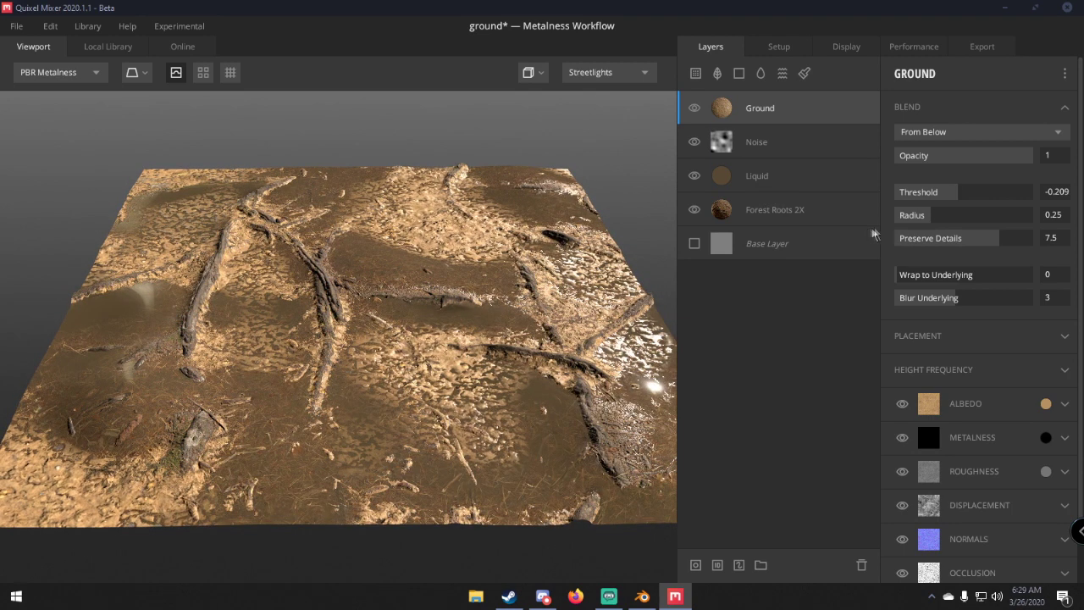
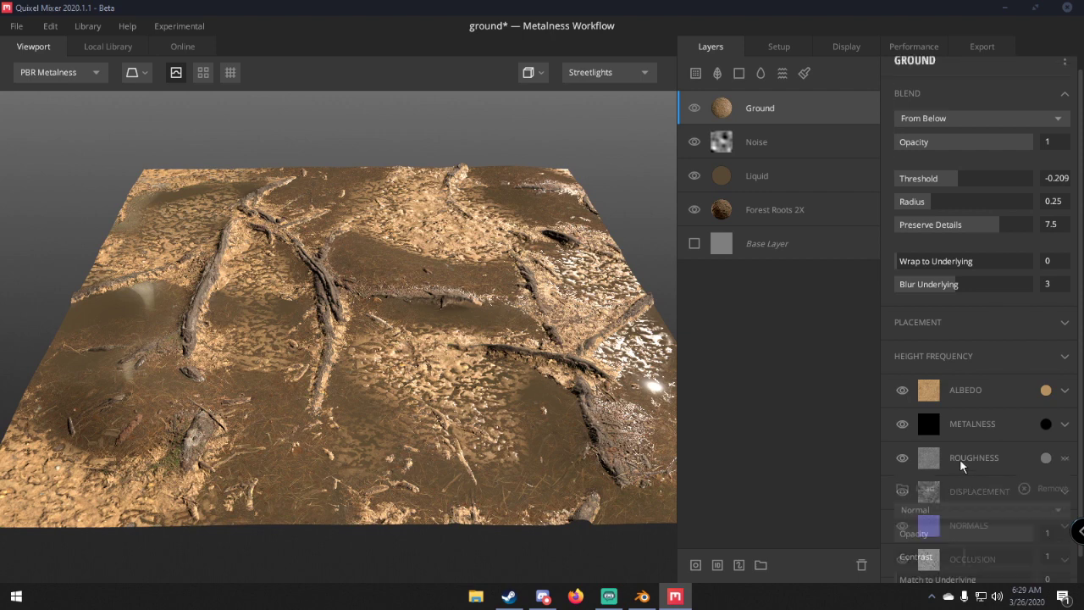
# Step: Look through the Ground layer's roughness settings and delete the Ground layer
pyautogui.scroll(-1, 961, 464)
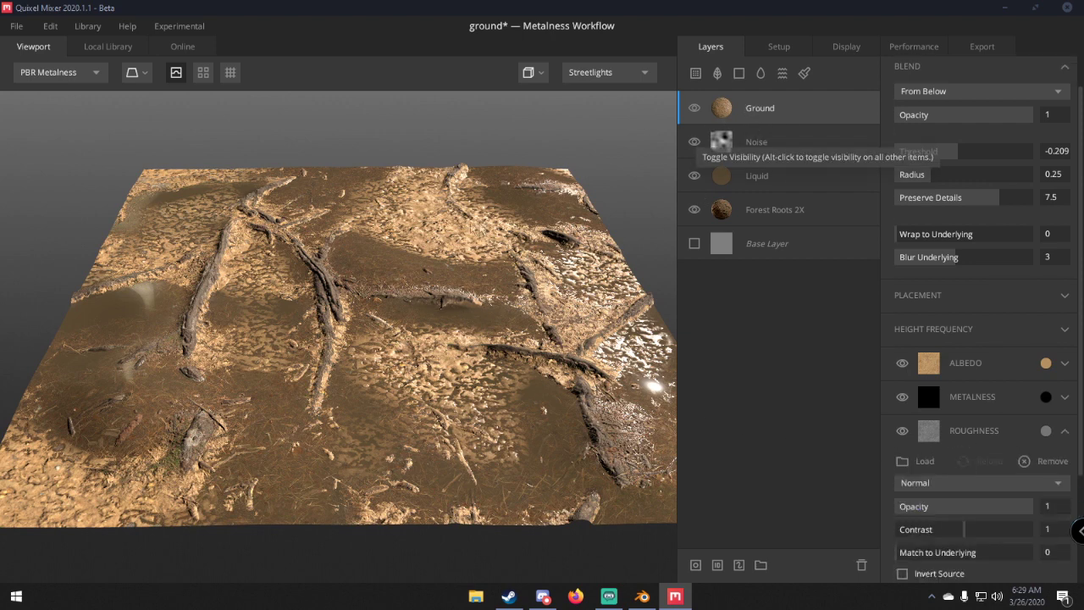
pyautogui.rightClick(738, 105)
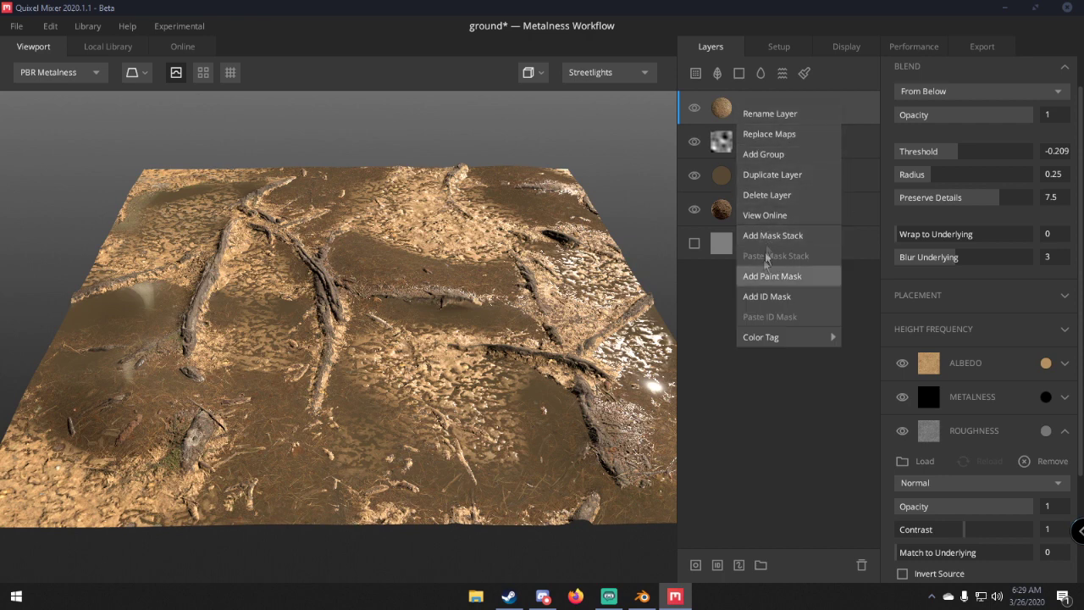
pyautogui.click(767, 195)
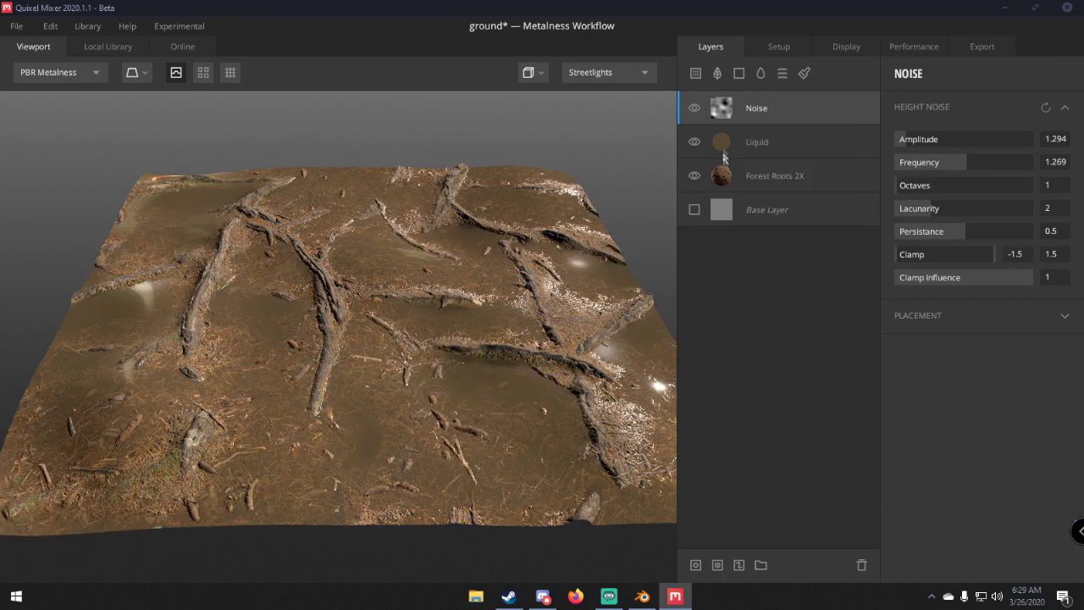
# Step: Add a second Noise layer at the top of the stack and delete it again
pyautogui.click(782, 73)
pyautogui.rightClick(785, 111)
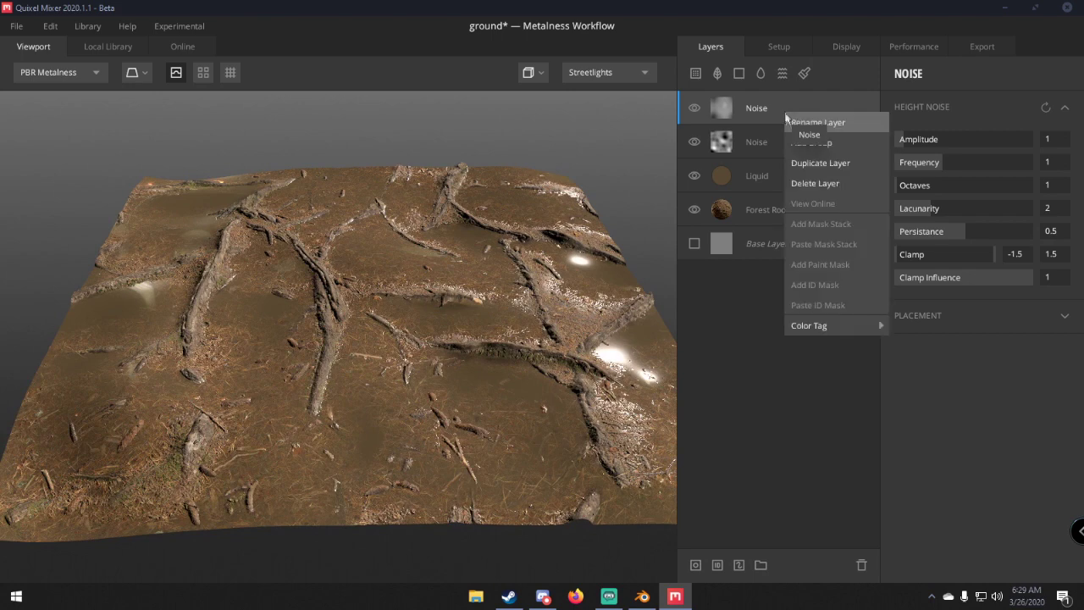
pyautogui.click(813, 183)
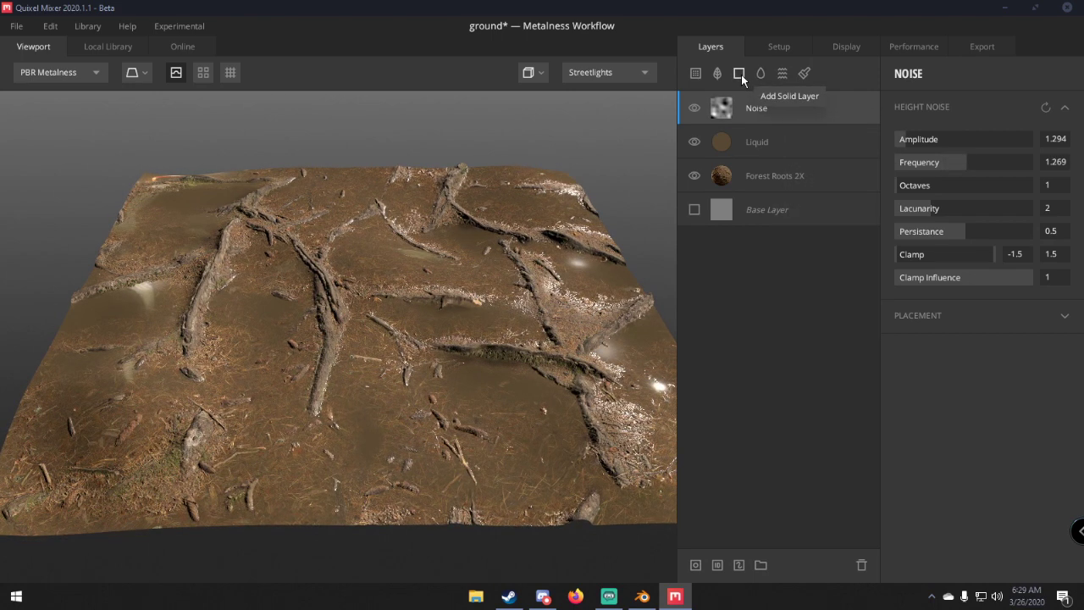
# Step: Add the Soil Mud surface above the Noise layer with its blend threshold at -0.388 and radius at 0
pyautogui.click(696, 72)
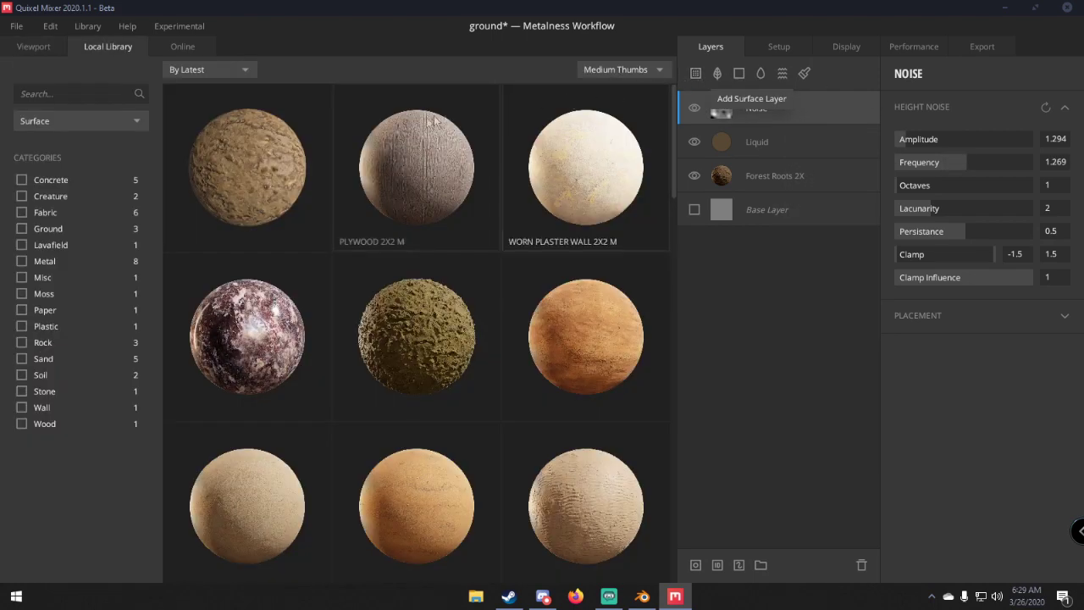
pyautogui.click(415, 337)
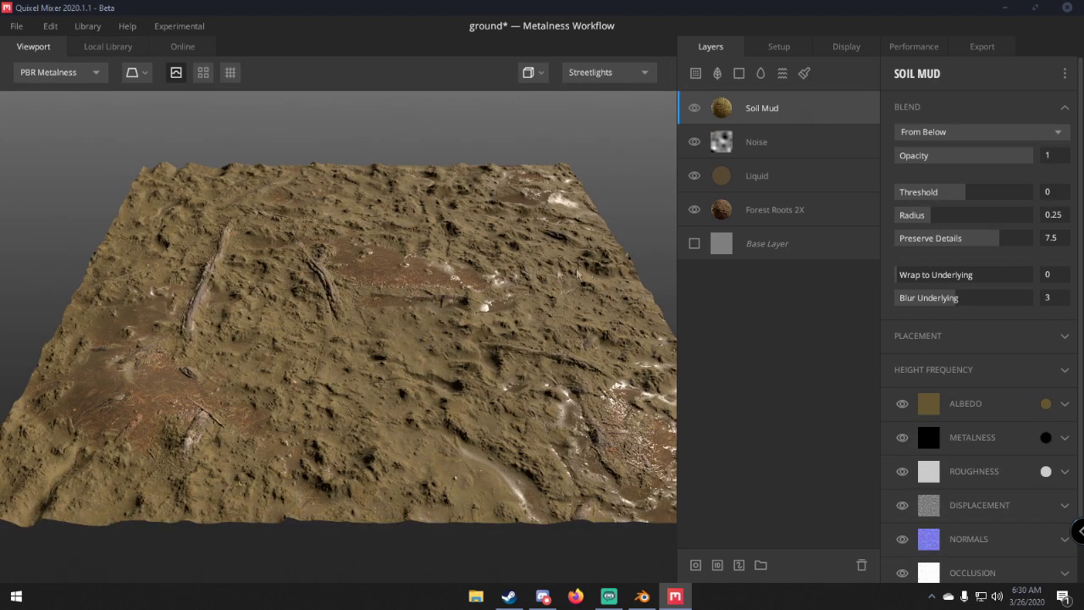
pyautogui.moveTo(960, 193); pyautogui.dragTo(890, 215)
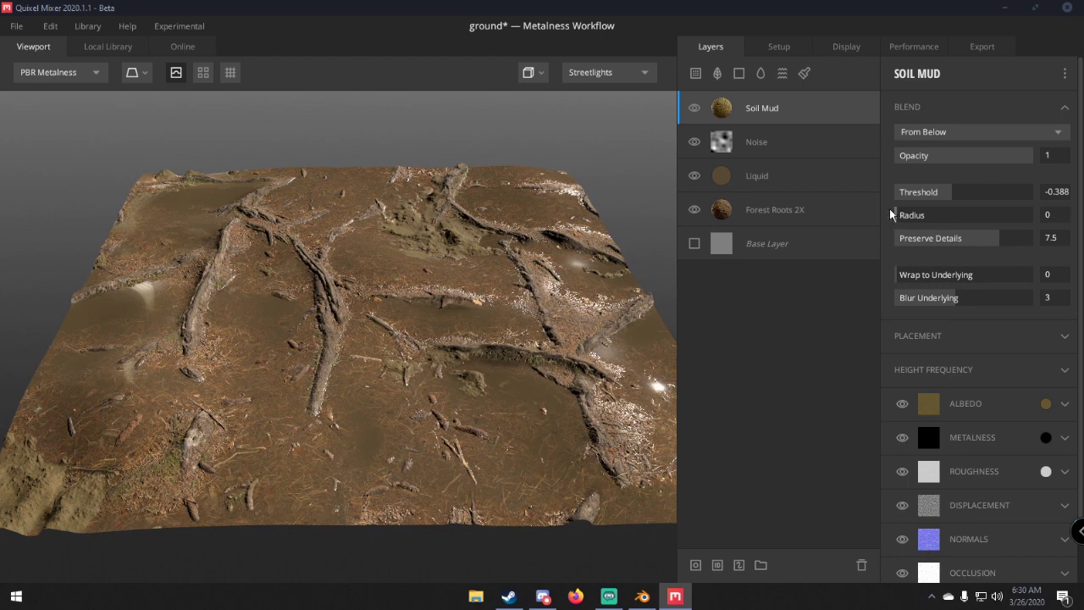
# Step: Set the Soil Mud layer's blend threshold to -0.468 and its radius to 0.682
pyautogui.moveTo(921, 195); pyautogui.dragTo(959, 196)
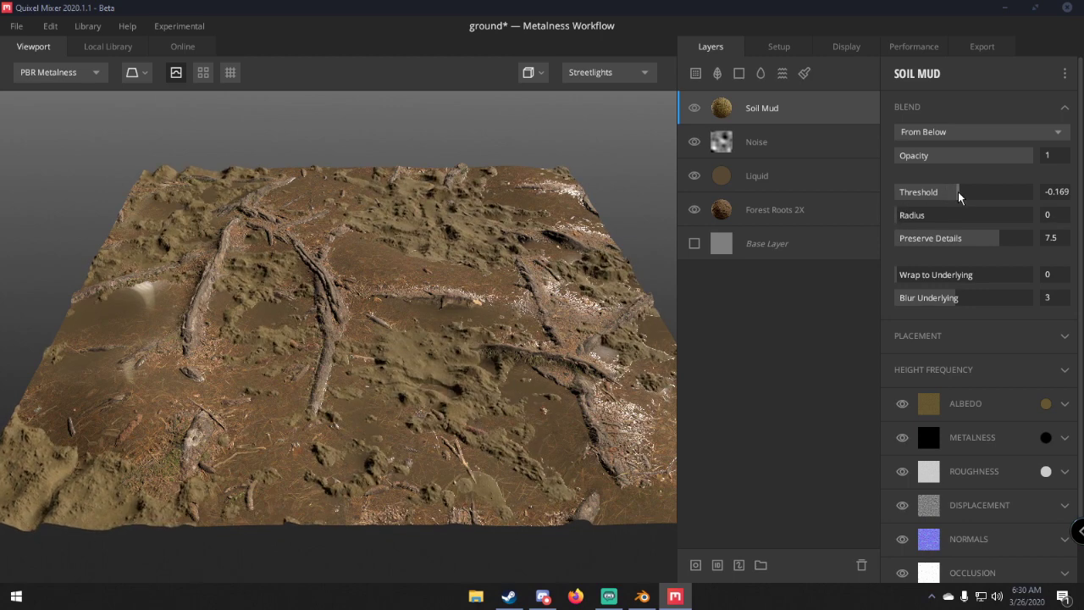
pyautogui.moveTo(899, 217); pyautogui.dragTo(949, 195)
pyautogui.scroll(3, 450, 309)
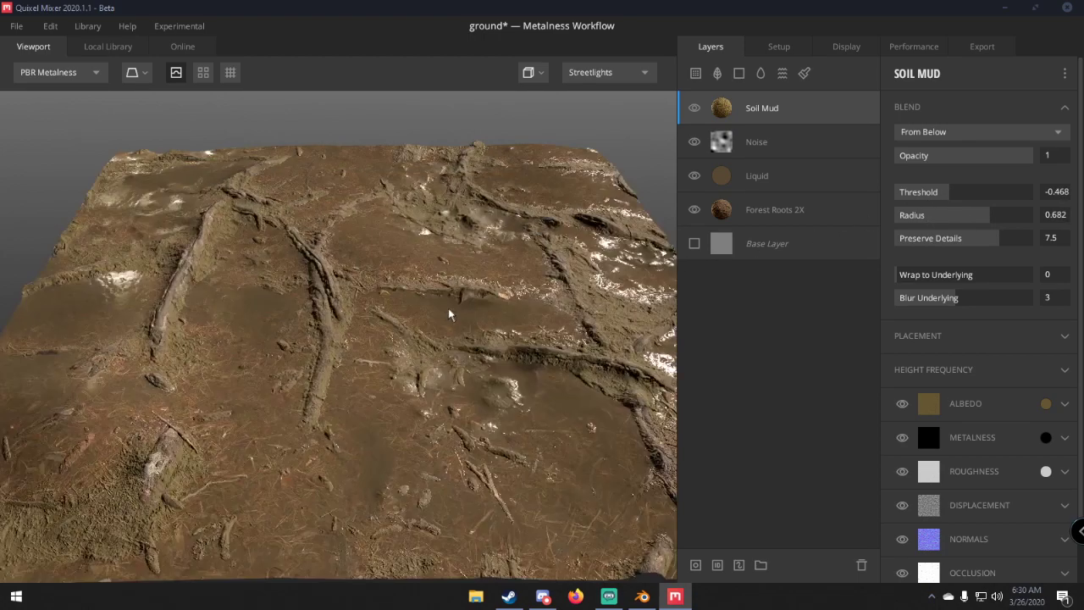
pyautogui.moveTo(453, 312); pyautogui.dragTo(500, 292, button='middle')
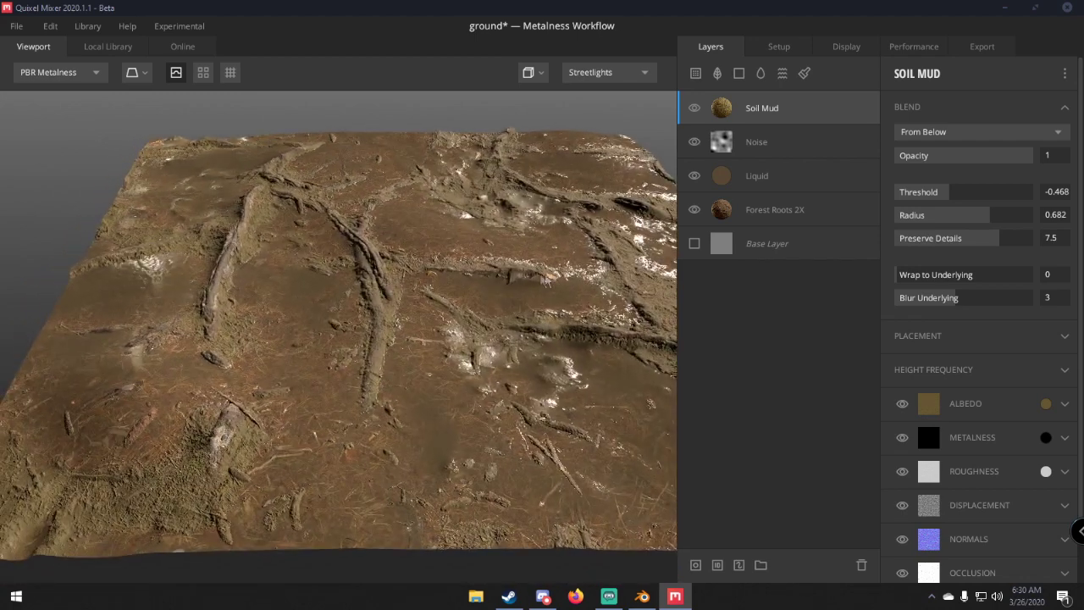
pyautogui.scroll(-3, 545, 284)
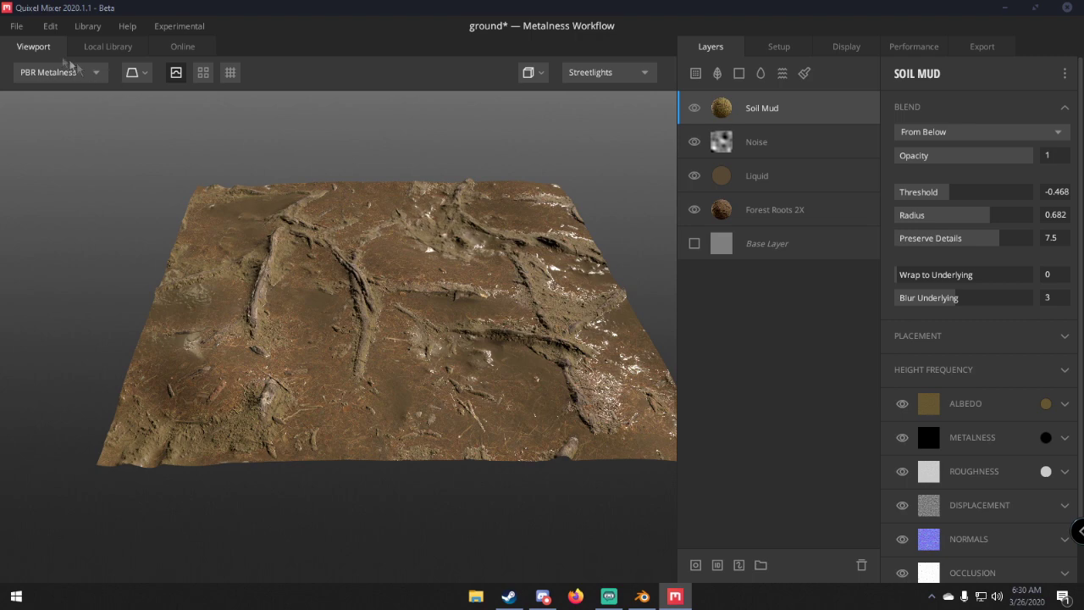
# Step: Try to quick-export the ground material before specifying an export location
pyautogui.click(18, 27)
pyautogui.click(73, 162)
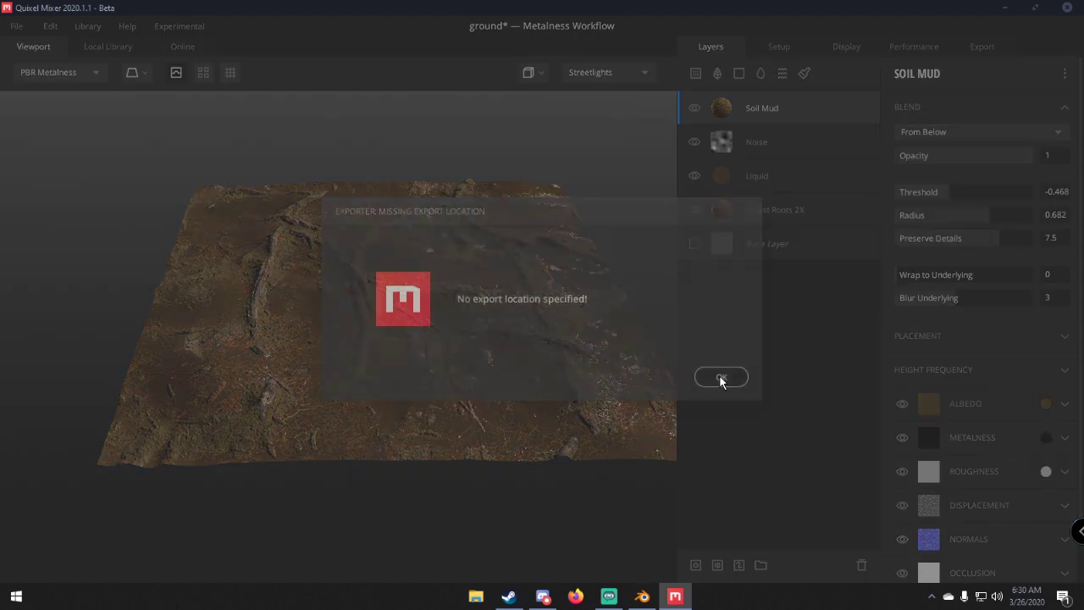
pyautogui.click(720, 378)
# Step: Set the export location to the ground folder on the Desktop and the export format to PNG
pyautogui.click(981, 46)
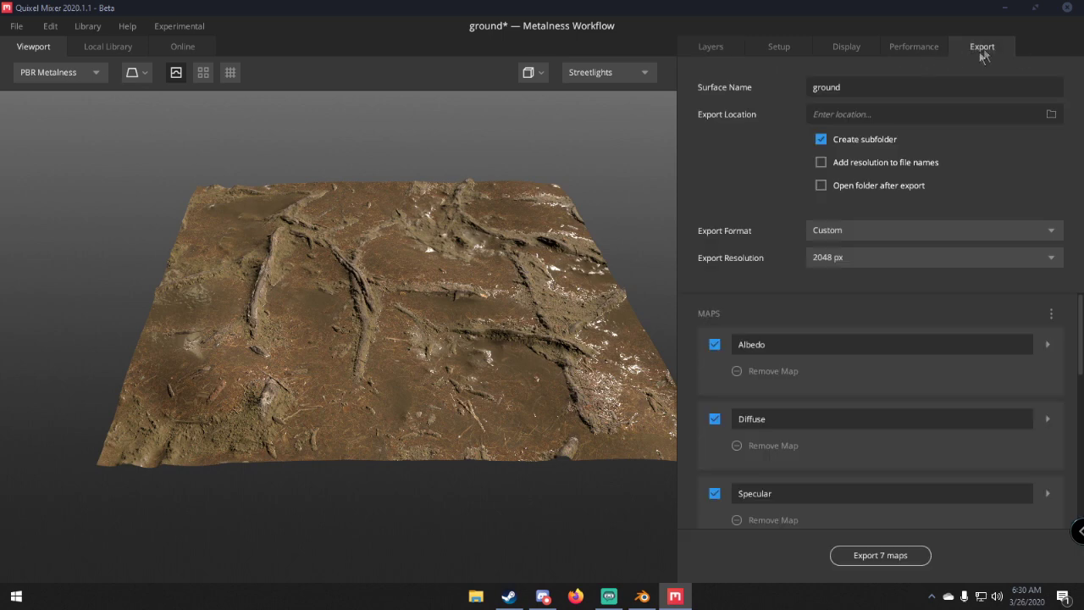
pyautogui.click(1051, 113)
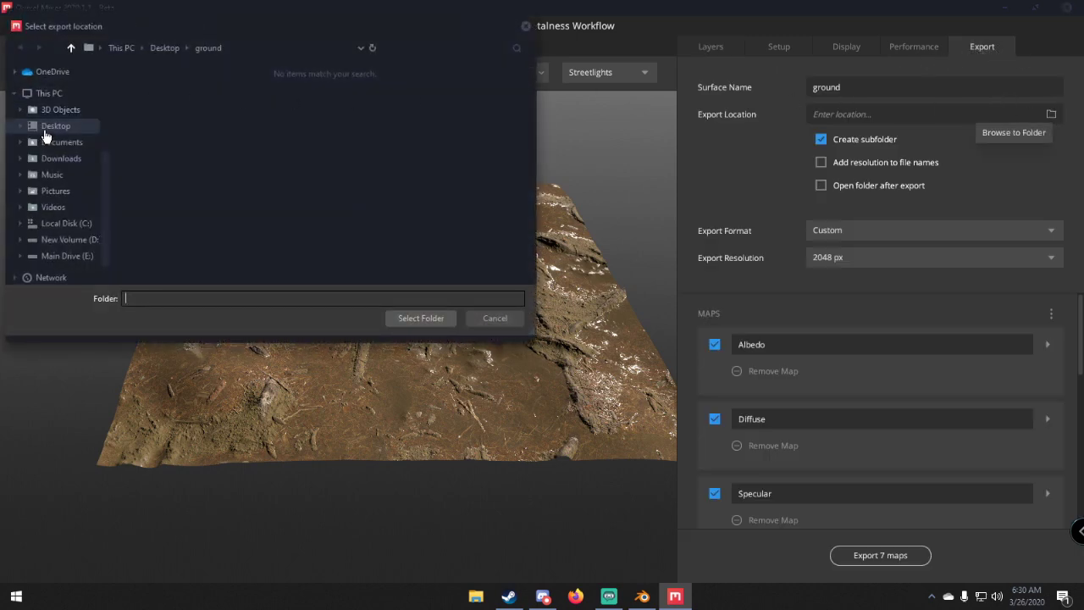
pyautogui.click(44, 129)
pyautogui.click(223, 106)
pyautogui.doubleClick(223, 106)
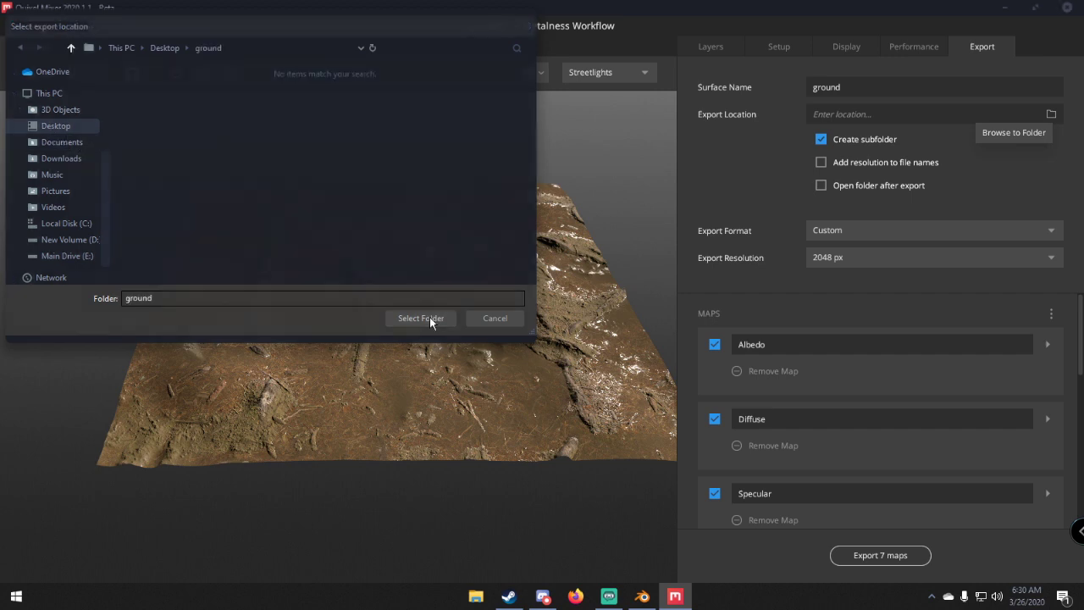
pyautogui.click(429, 317)
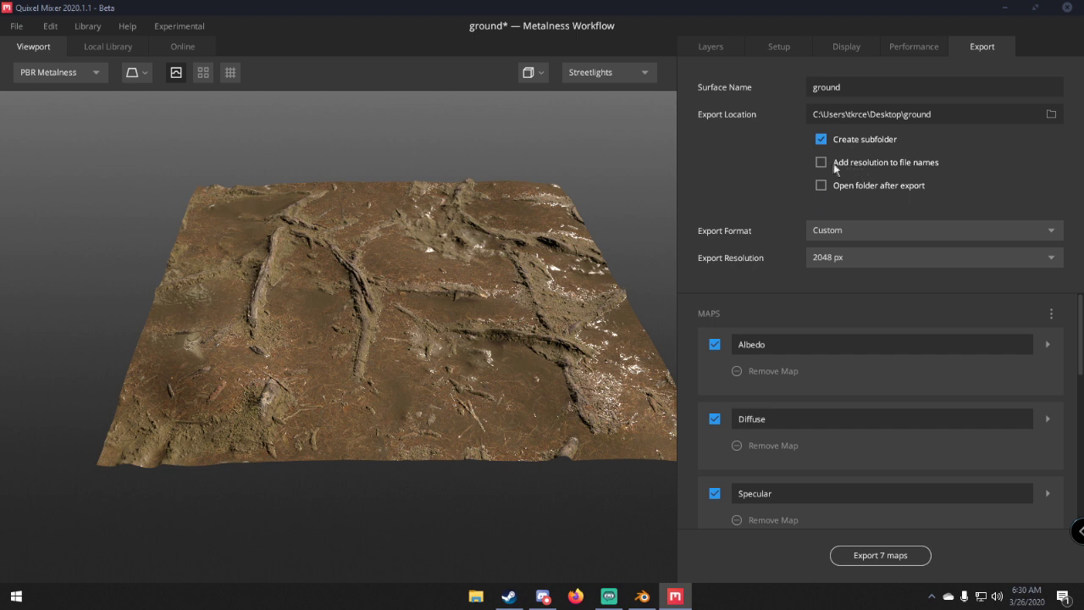
pyautogui.click(848, 228)
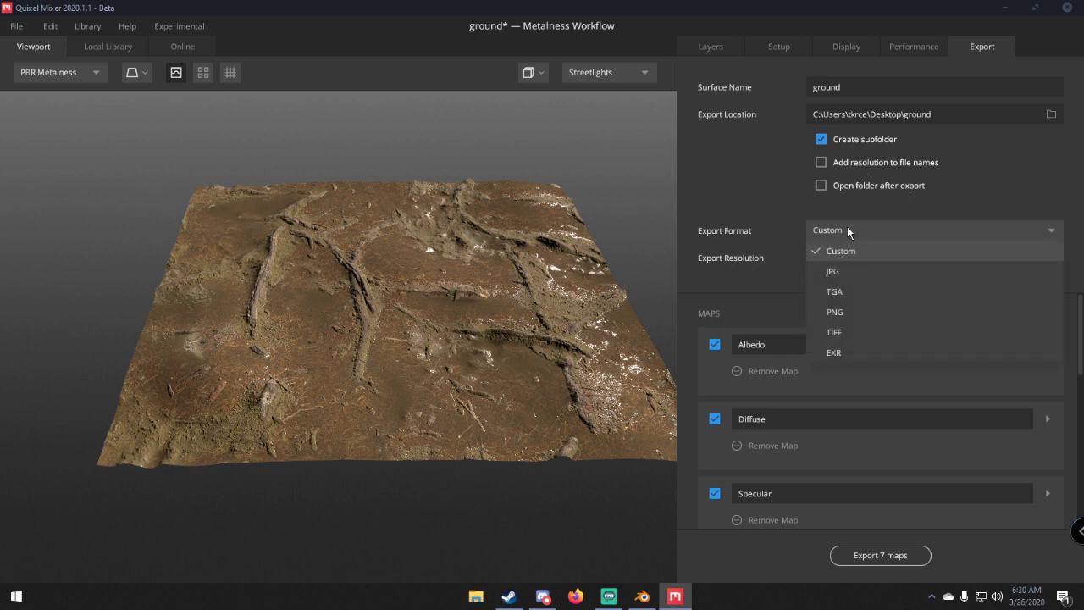
pyautogui.click(865, 311)
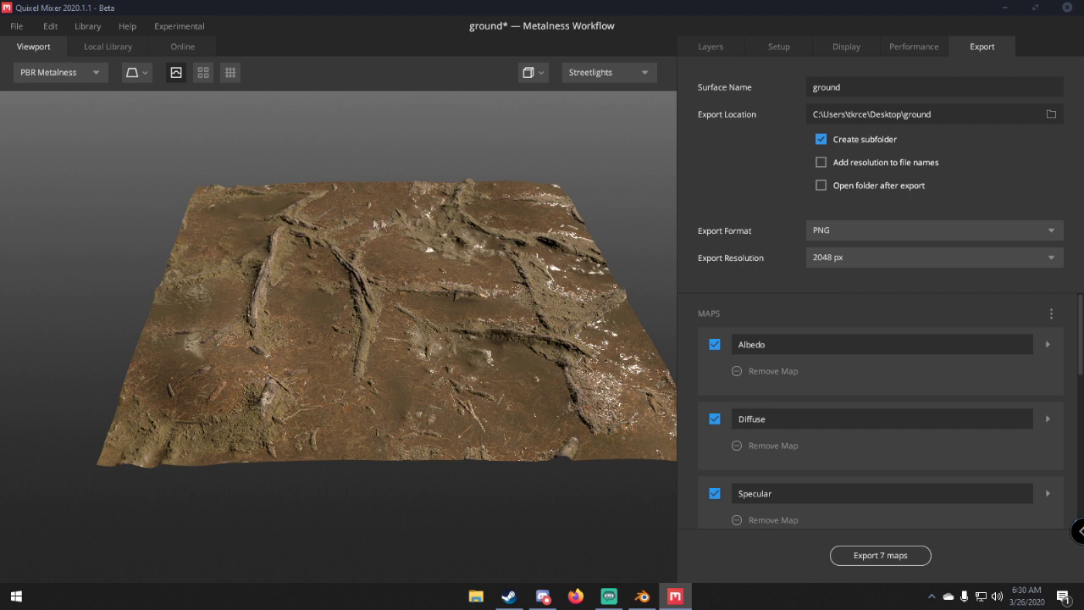
# Step: Review the list of maps to export and run a quick export of the ground material
pyautogui.scroll(-6, 737, 369)
pyautogui.scroll(1, 736, 384)
pyautogui.scroll(-5, 737, 378)
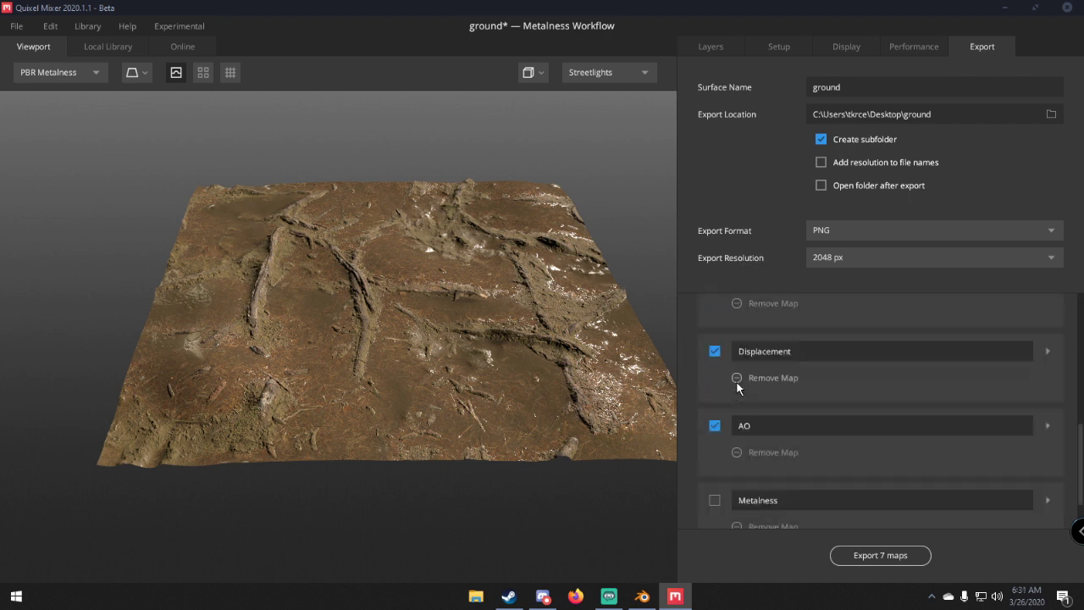
pyautogui.scroll(-2, 736, 381)
pyautogui.scroll(5, 736, 380)
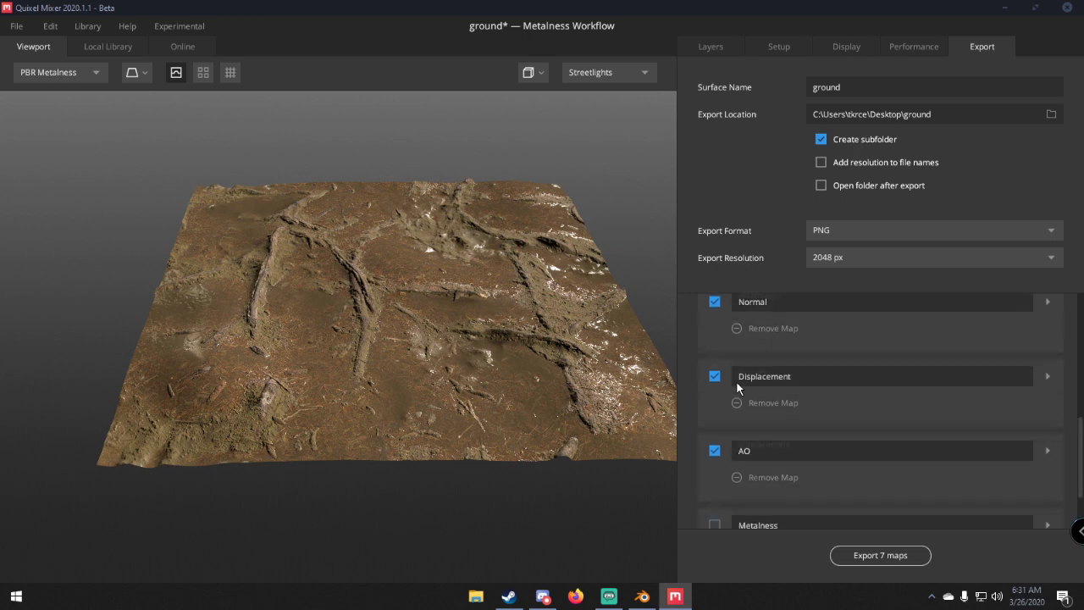
pyautogui.click(16, 26)
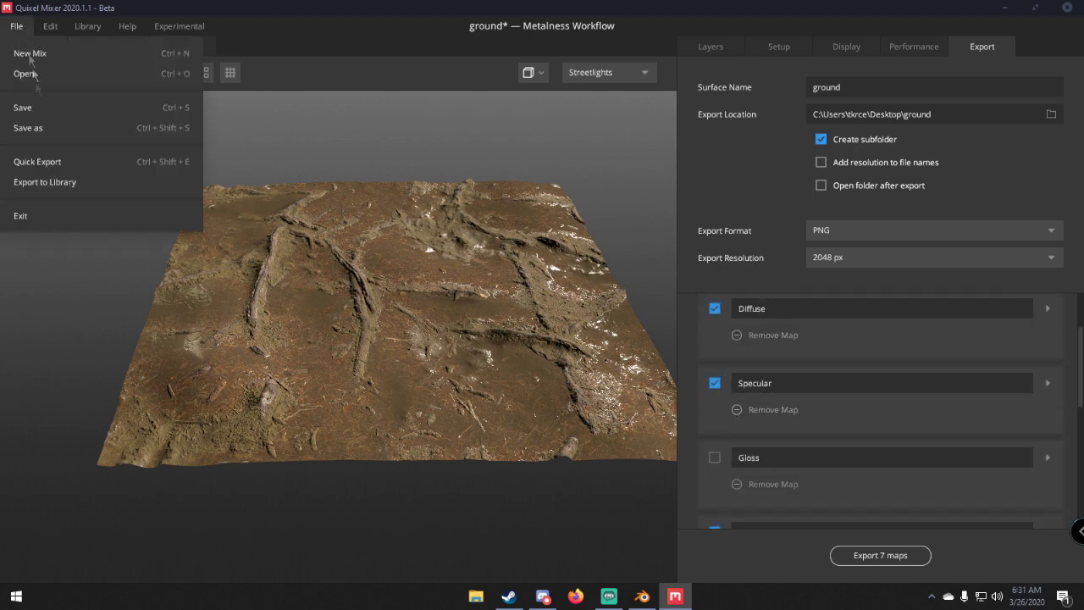
pyautogui.click(38, 161)
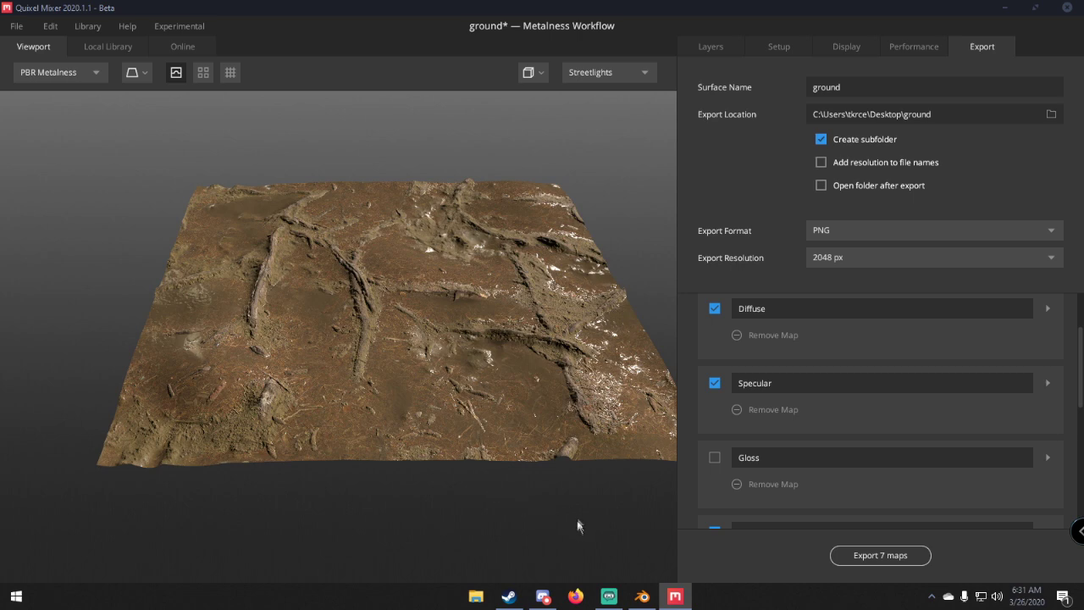
pyautogui.scroll(-3, 542, 474)
pyautogui.scroll(8, 474, 418)
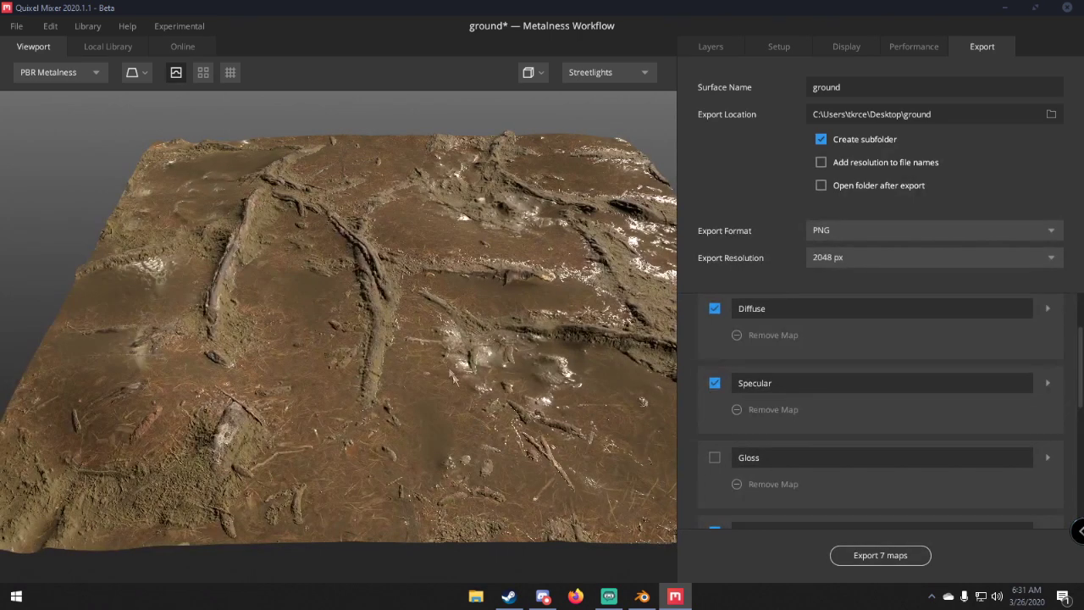
pyautogui.scroll(-2, 438, 343)
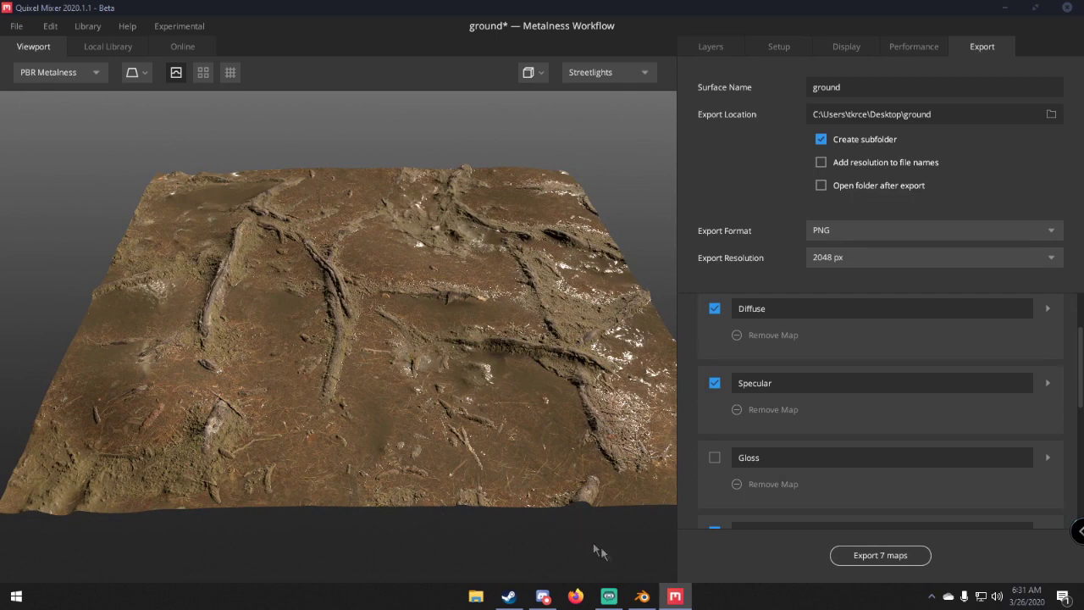
# Step: Switch to Blender, delete the default cube, and add a plane scaled to about 6.883
pyautogui.click(641, 596)
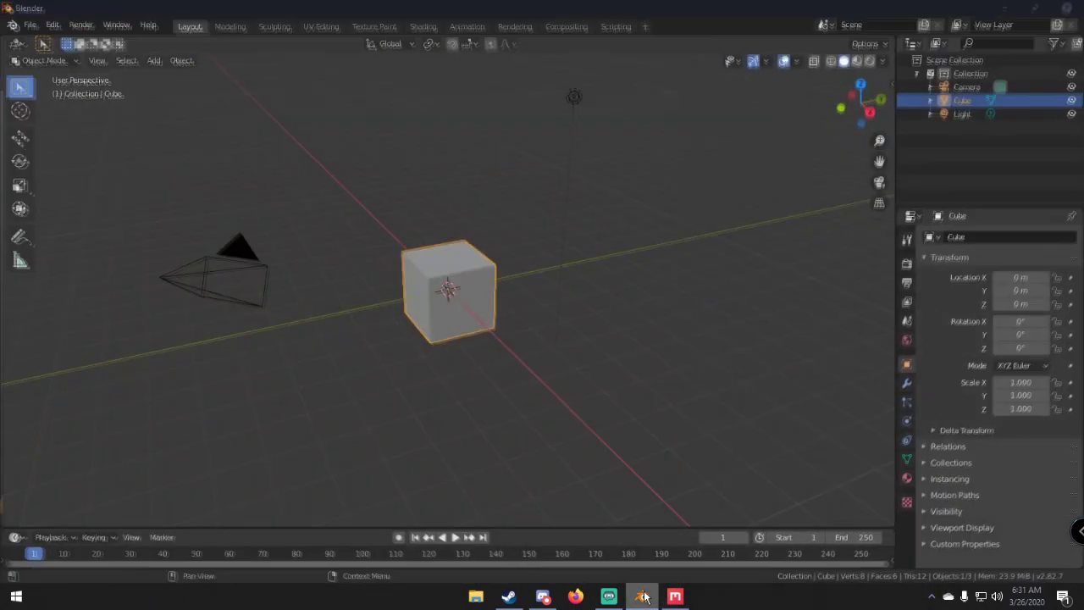
pyautogui.moveTo(390, 368); pyautogui.dragTo(495, 359, button='middle')
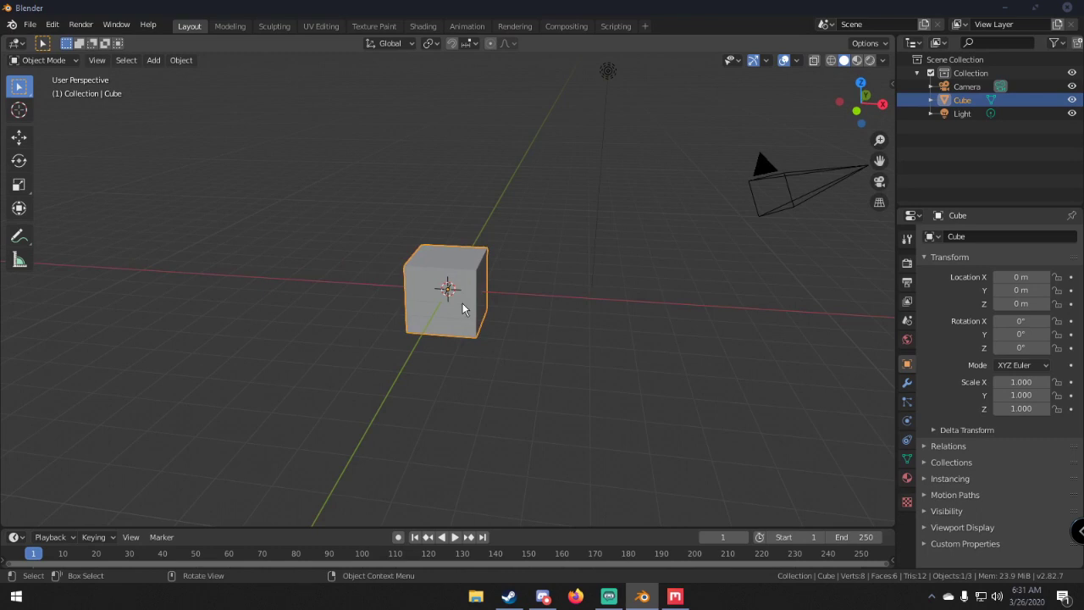
pyautogui.press('Delete')
pyautogui.hotkey('shift', 'a')
pyautogui.moveTo(465, 307)
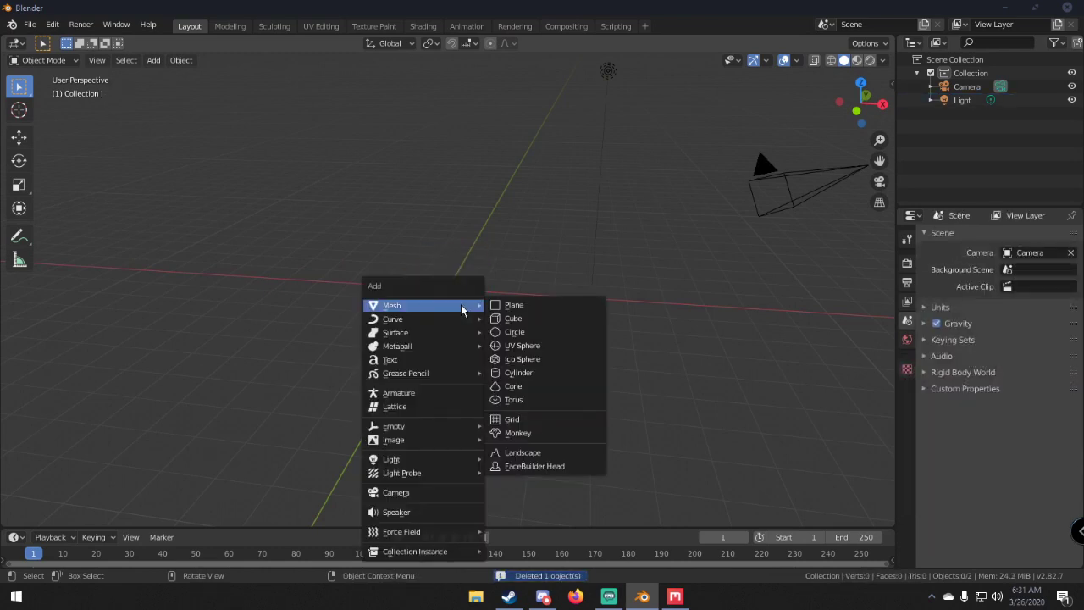
pyautogui.click(543, 304)
pyautogui.press('s')
pyautogui.click(753, 330)
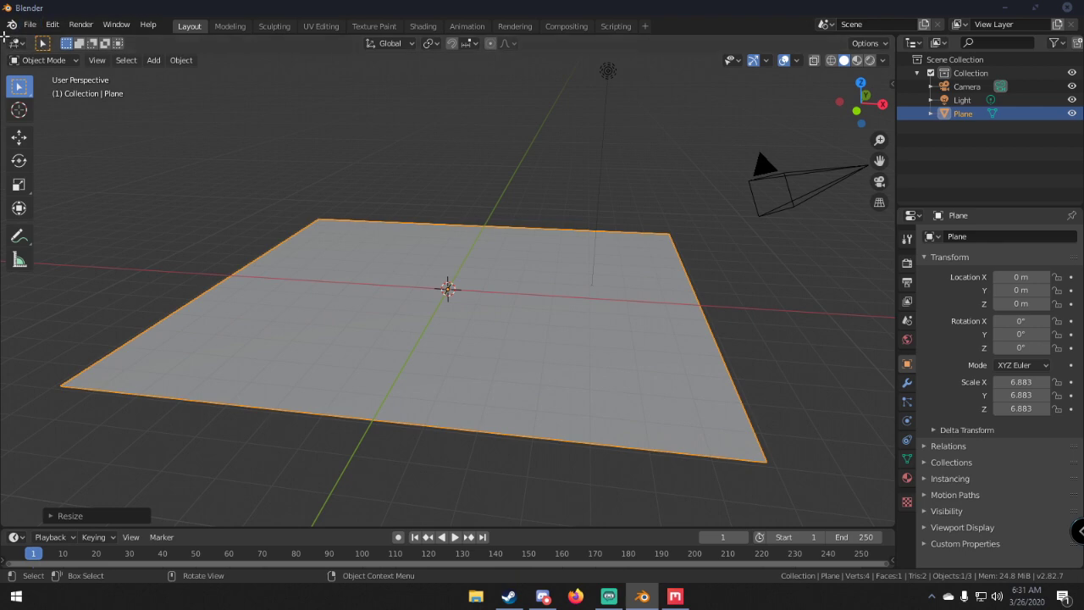
# Step: Split off a Shader Editor beside the 3D viewport and create a new material for the plane, selecting its Principled BSDF node
pyautogui.moveTo(10, 41); pyautogui.dragTo(353, 51)
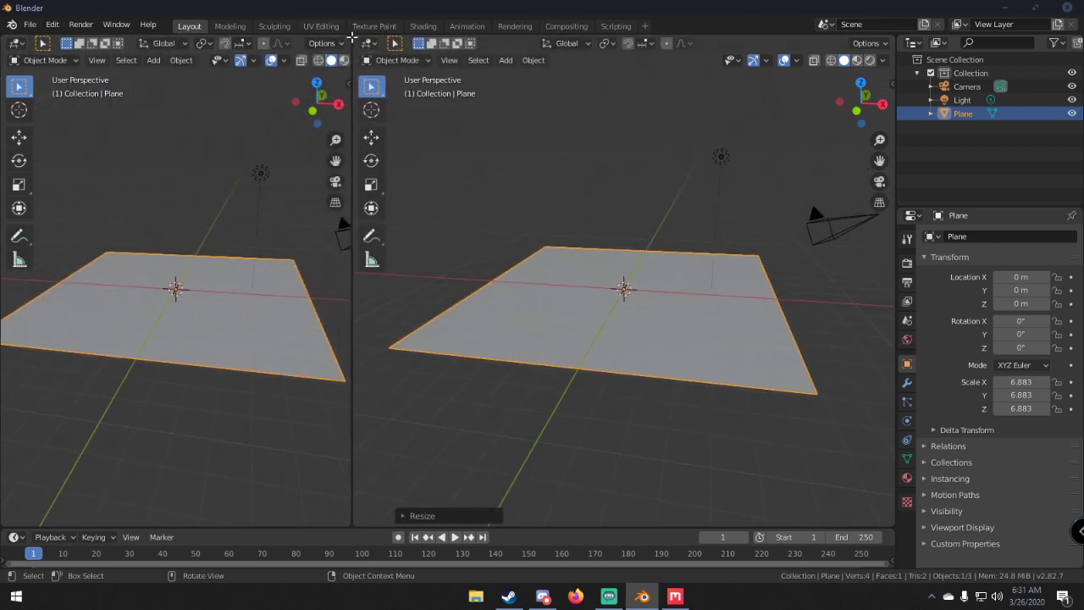
pyautogui.click(17, 45)
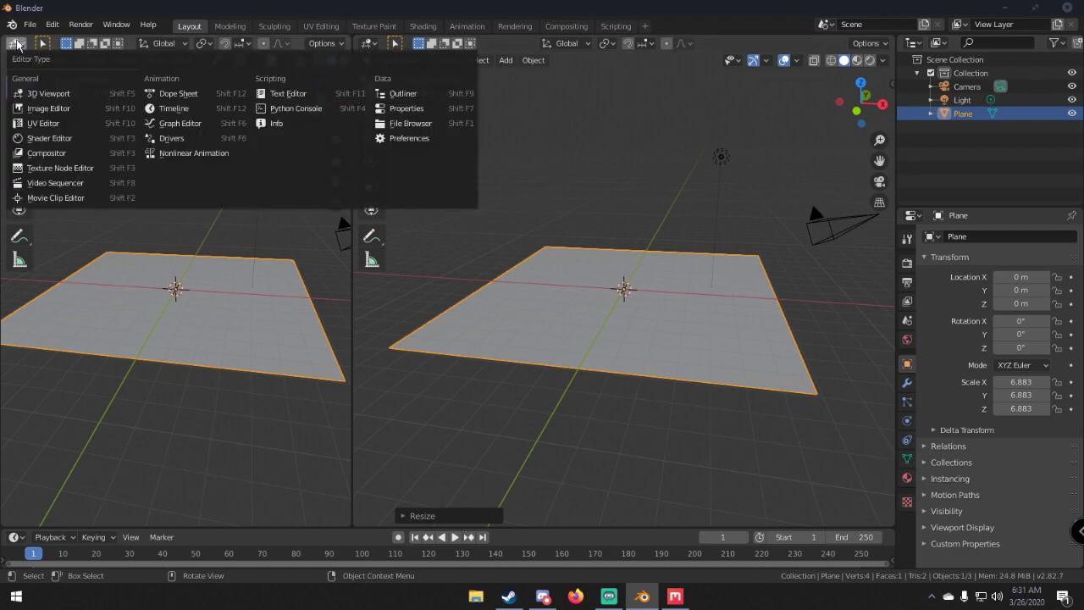
pyautogui.click(40, 141)
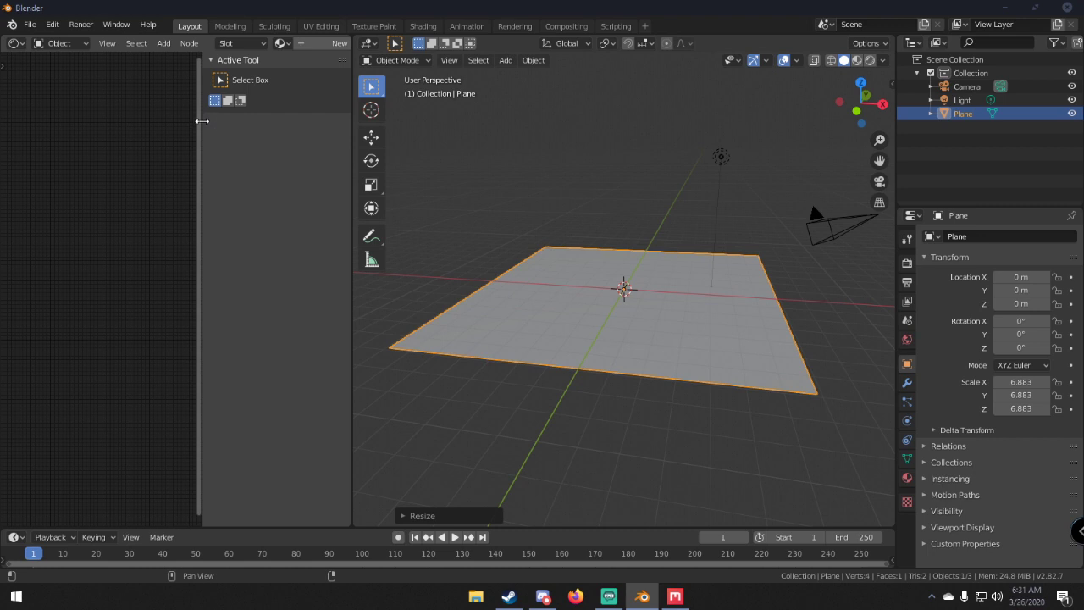
pyautogui.press('n')
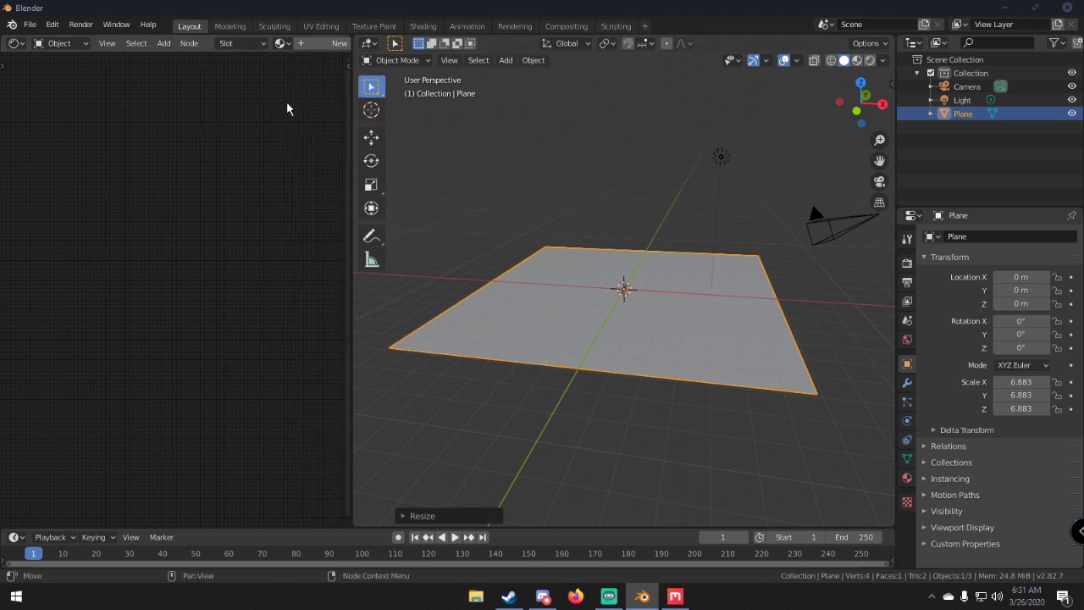
pyautogui.click(336, 43)
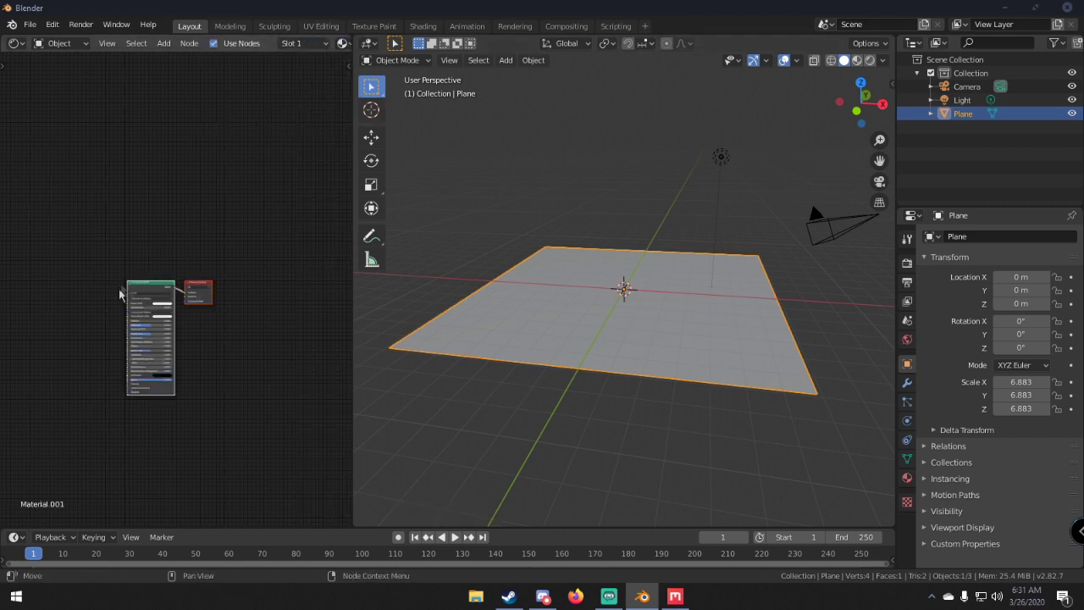
pyautogui.scroll(3, 119, 294)
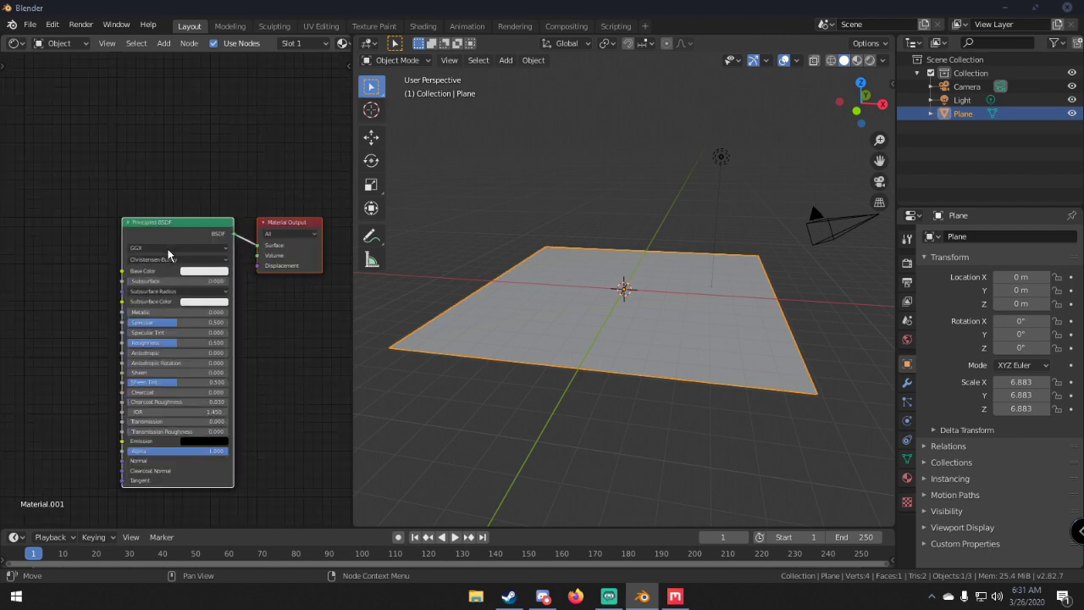
pyautogui.click(168, 227)
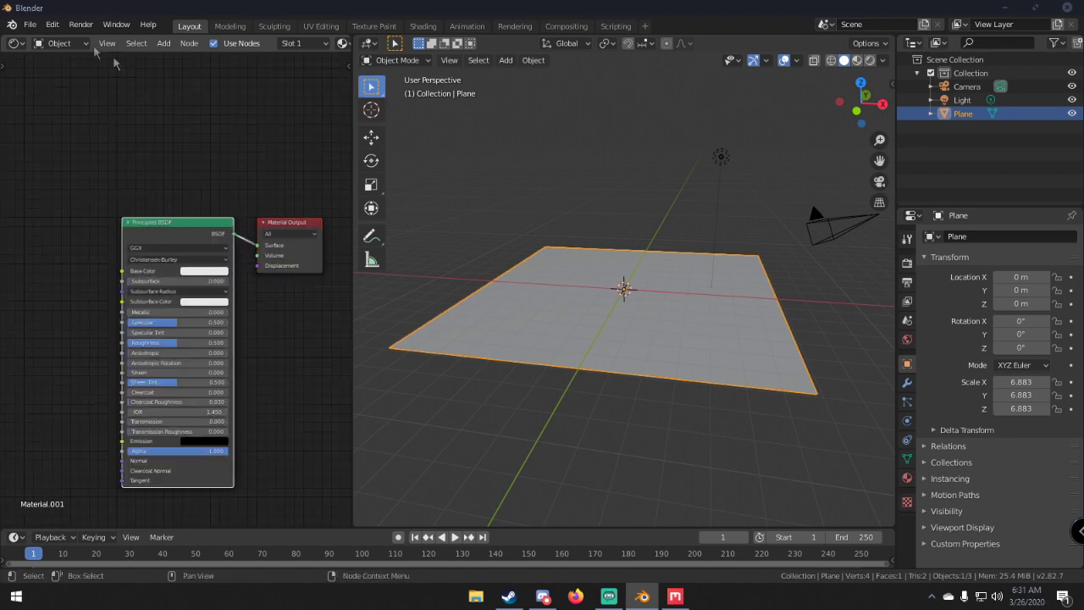
pyautogui.click(53, 25)
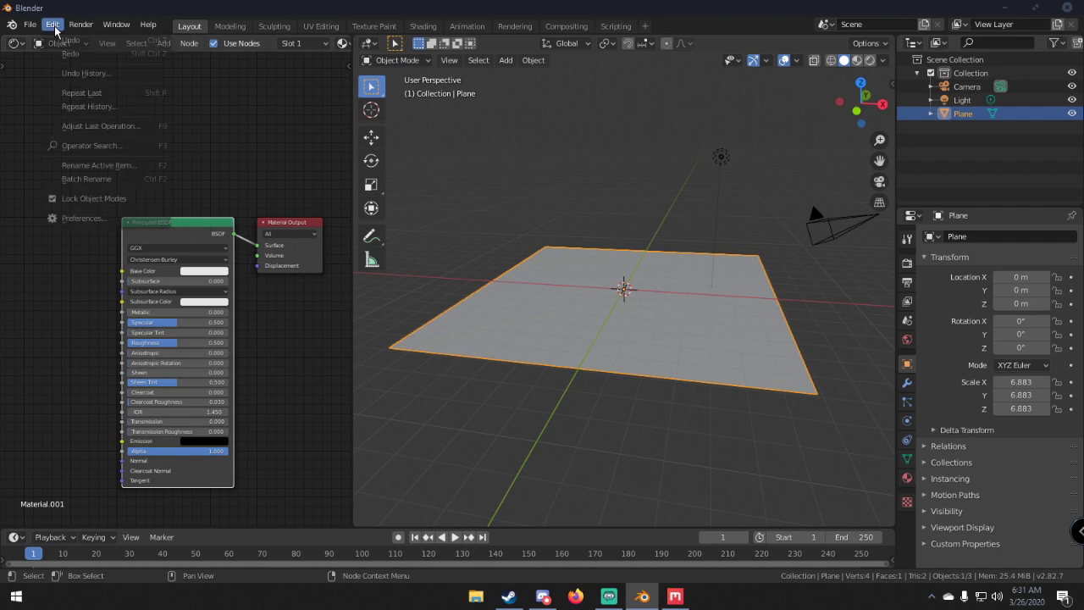
pyautogui.click(90, 220)
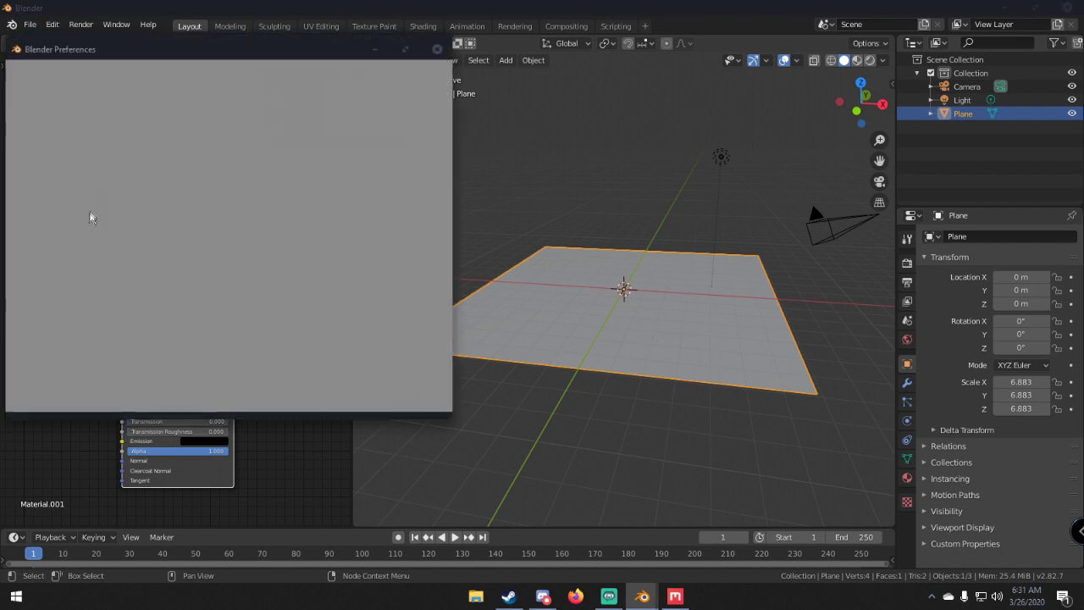
pyautogui.click(437, 48)
# Step: Search the add-ons in Preferences for "node" and check whether Node Wrangler is enabled
pyautogui.click(52, 23)
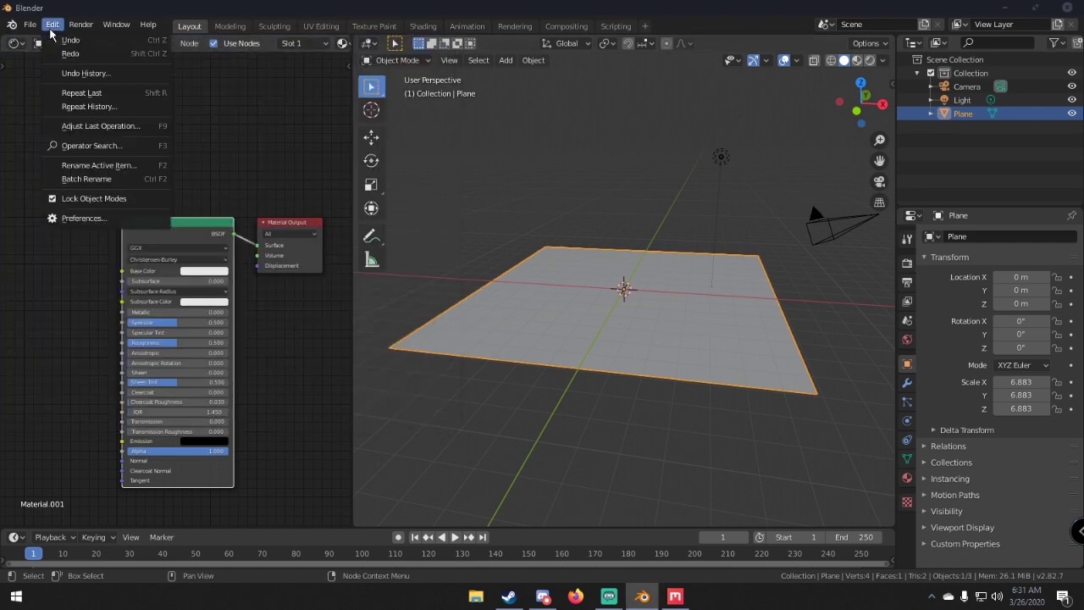
pyautogui.click(61, 219)
pyautogui.click(365, 95)
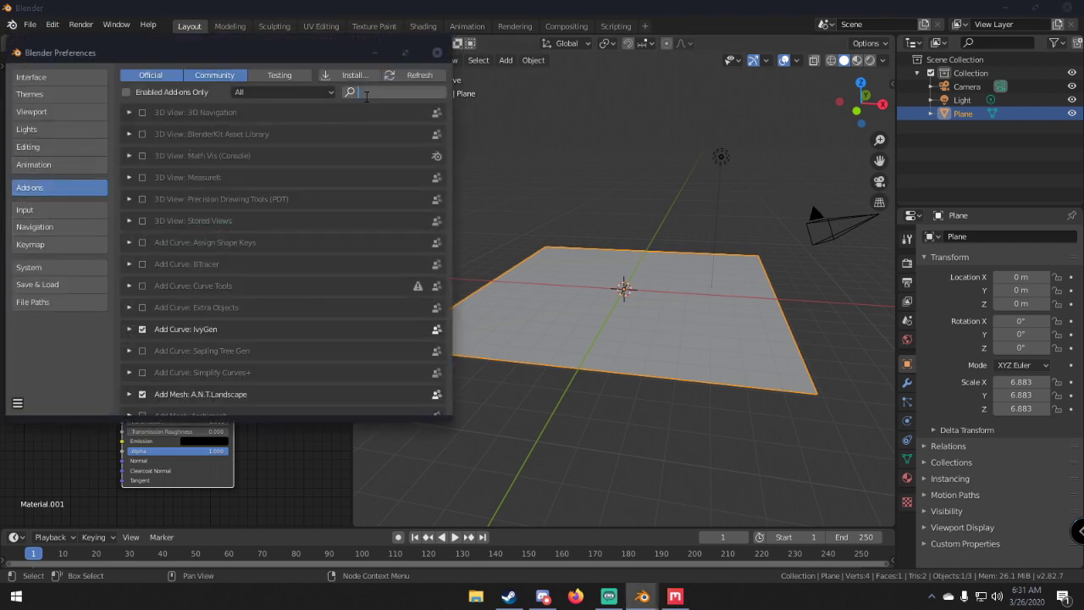
pyautogui.write('node')
pyautogui.press('Return')
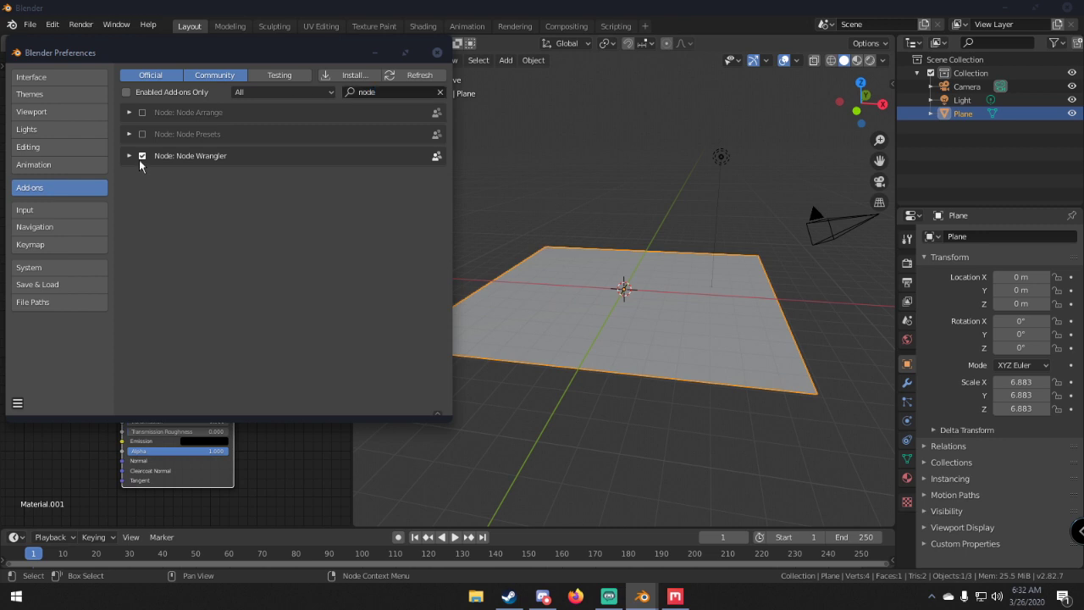
pyautogui.click(17, 403)
pyautogui.click(38, 367)
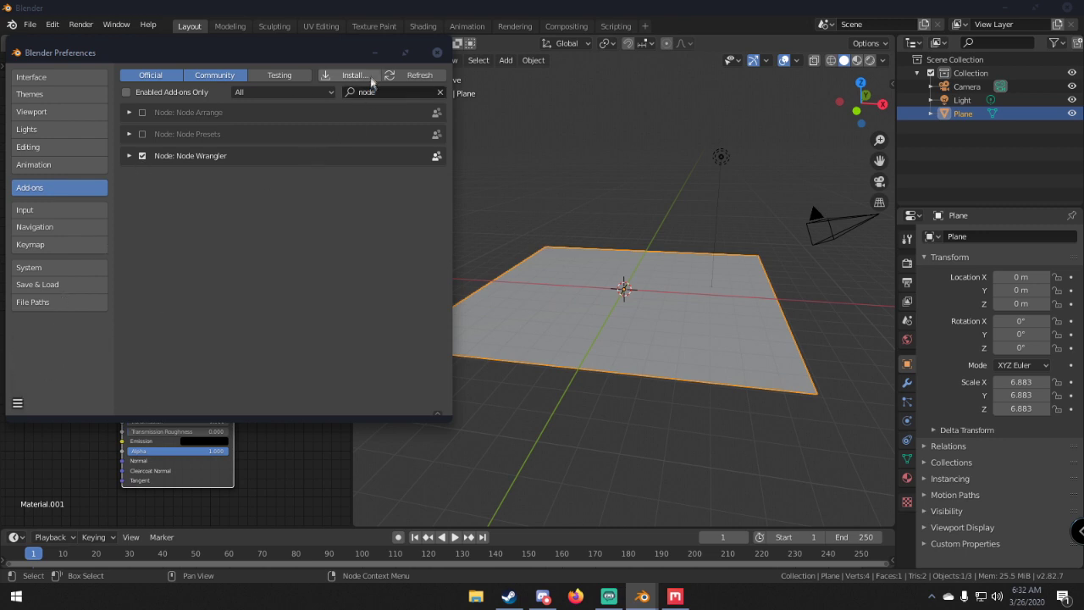
pyautogui.click(437, 53)
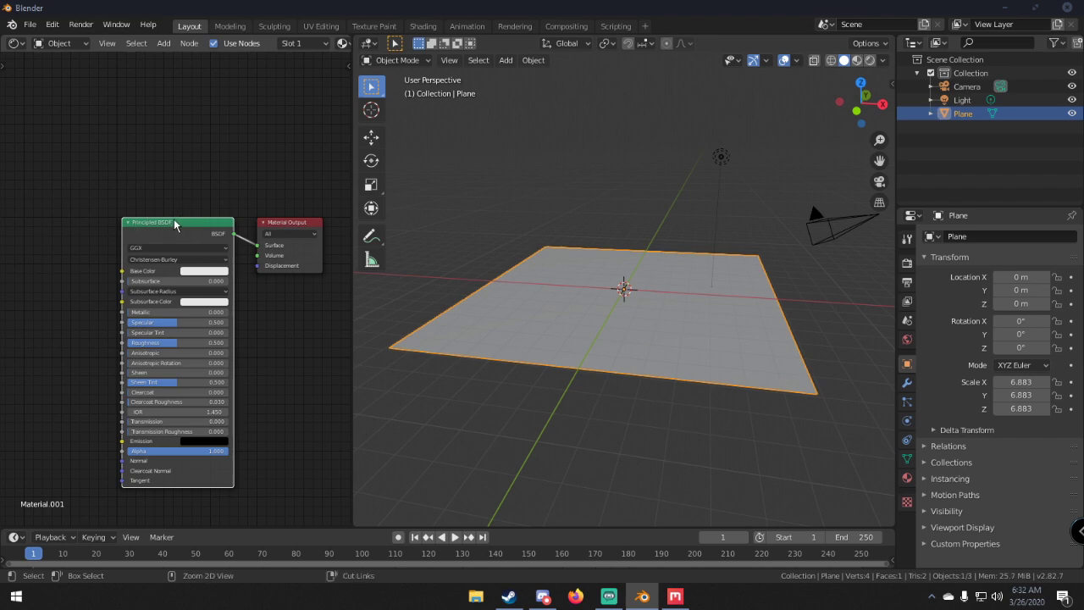
# Step: Run Node Wrangler's Principled Texture Setup with all seven ground maps, ground_Albedo.png through ground_Specular.png, from the Desktop's ground\ground folder
pyautogui.hotkey('ctrl', 'shift', 't')
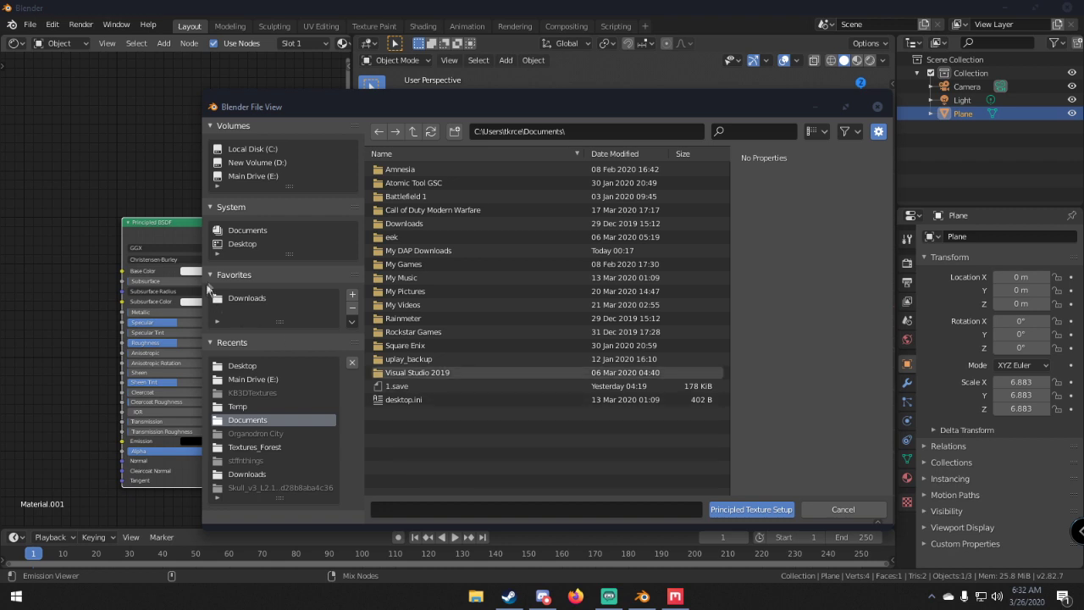
pyautogui.click(239, 243)
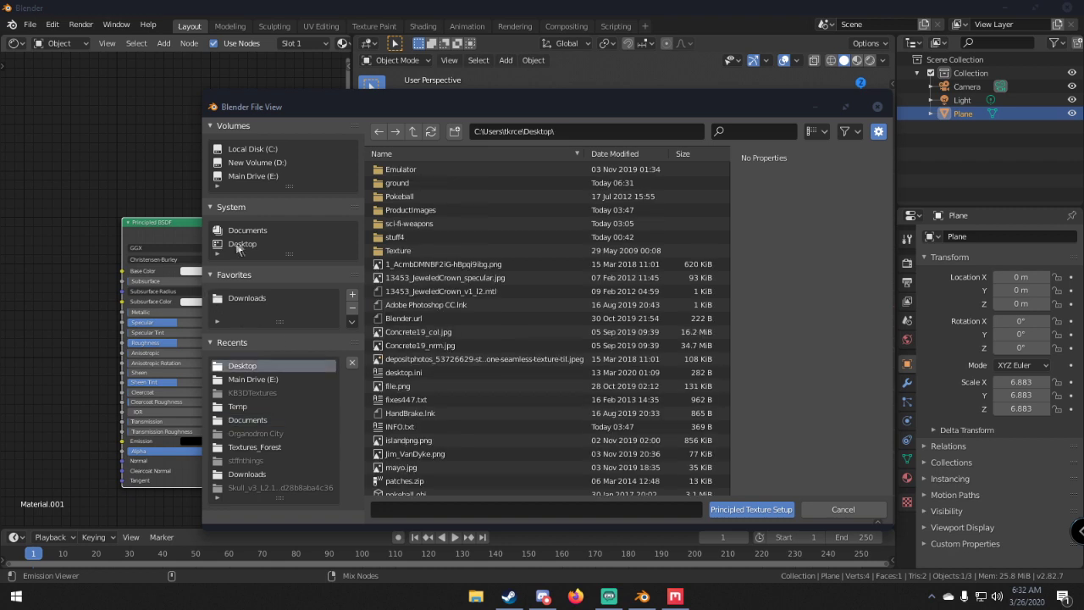
pyautogui.doubleClick(415, 184)
pyautogui.doubleClick(409, 168)
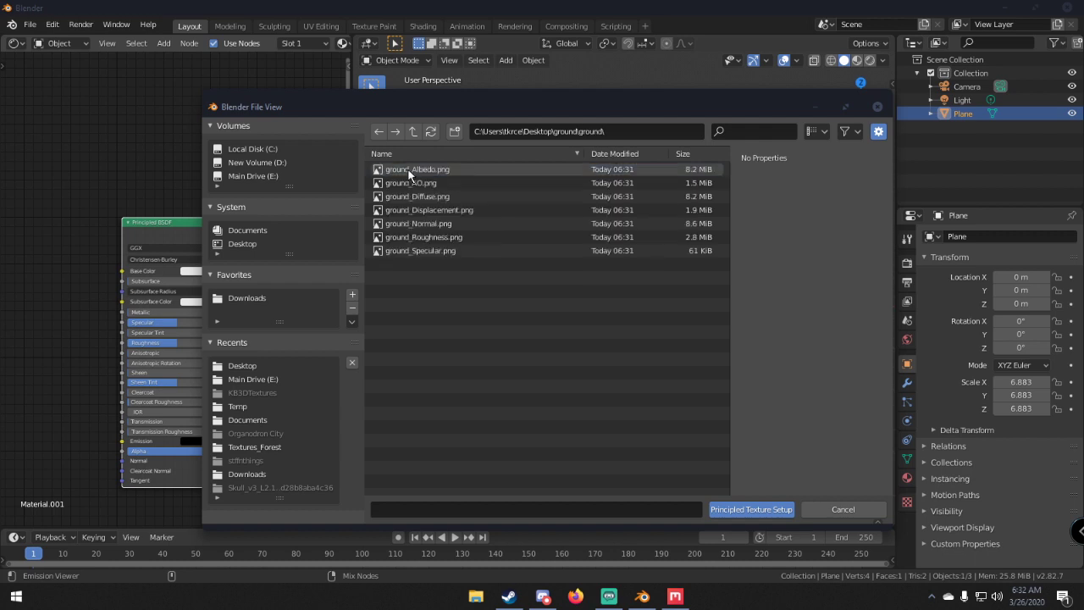
pyautogui.click(416, 169)
pyautogui.keyDown('shift'); pyautogui.click(419, 251); pyautogui.keyUp('shift')
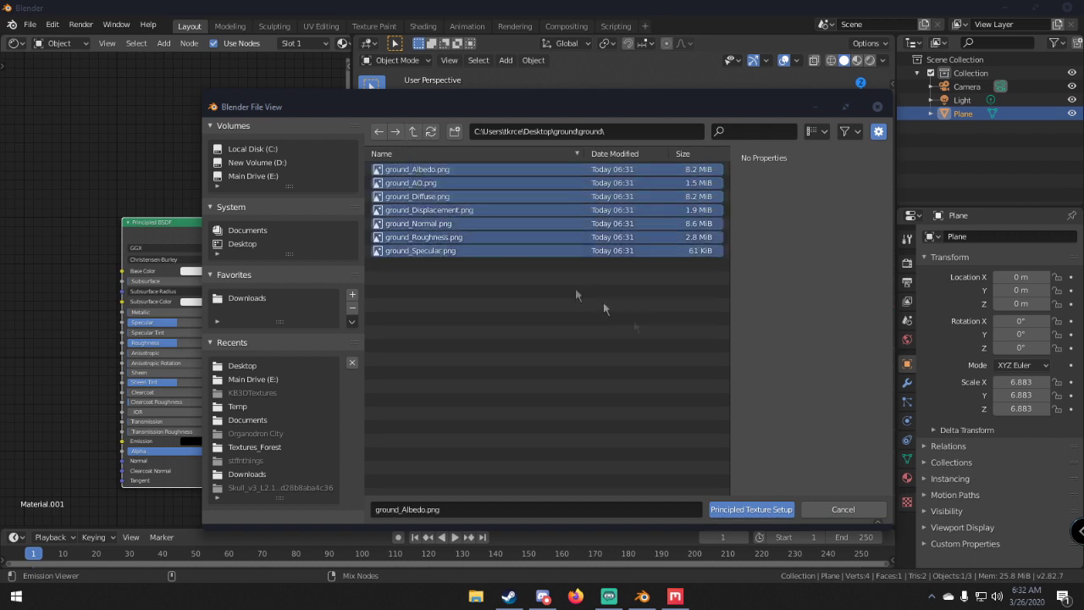
pyautogui.click(751, 508)
# Step: Examine the generated texture, Normal Map and Displacement nodes and their links to the Principled BSDF and Material Output
pyautogui.scroll(3, 92, 277)
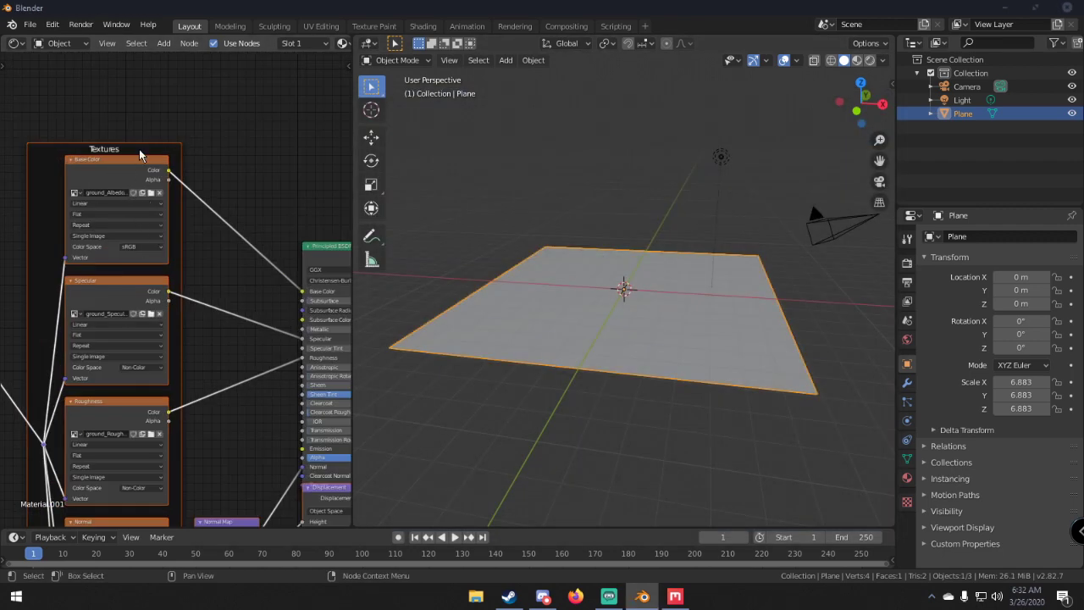
pyautogui.scroll(-4, 153, 218)
pyautogui.scroll(3, 169, 297)
pyautogui.scroll(-1, 190, 386)
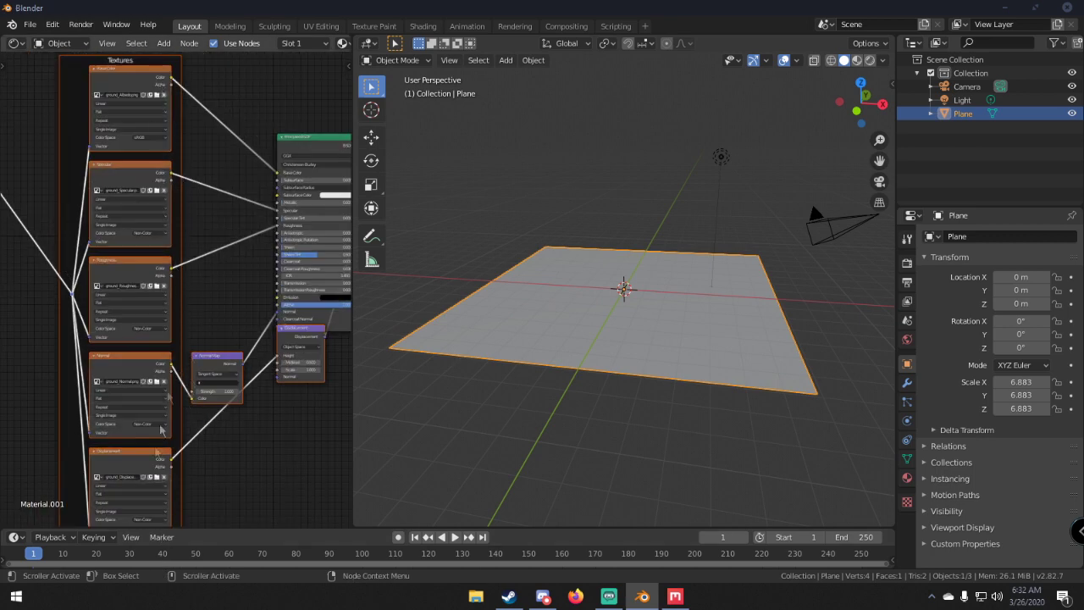
pyautogui.moveTo(211, 449); pyautogui.dragTo(142, 403, button='middle')
pyautogui.scroll(2, 144, 403)
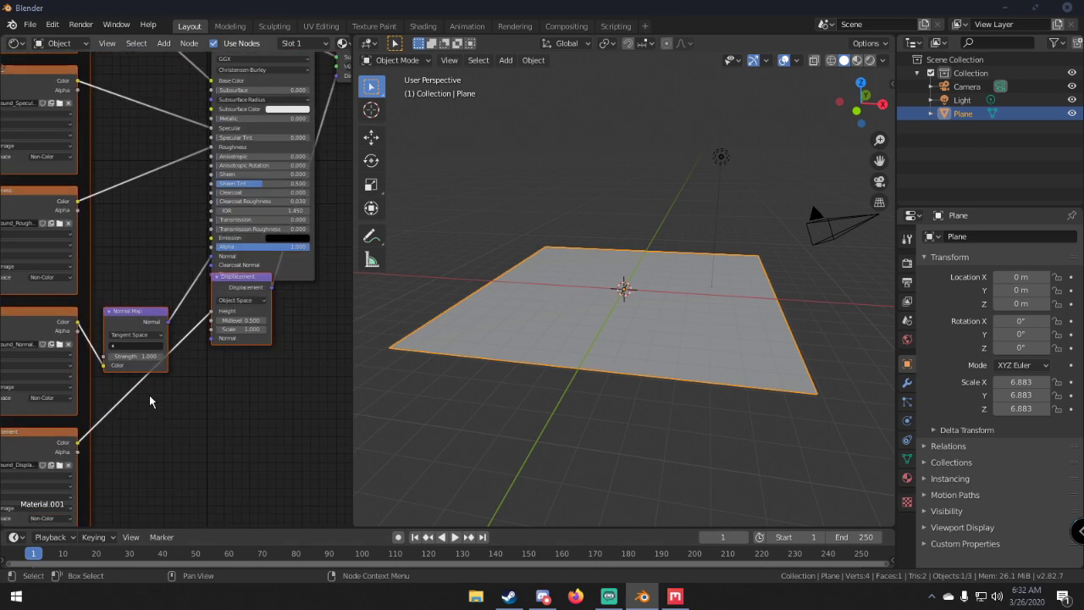
pyautogui.scroll(-2, 163, 386)
pyautogui.moveTo(644, 339); pyautogui.dragTo(788, 322, button='middle')
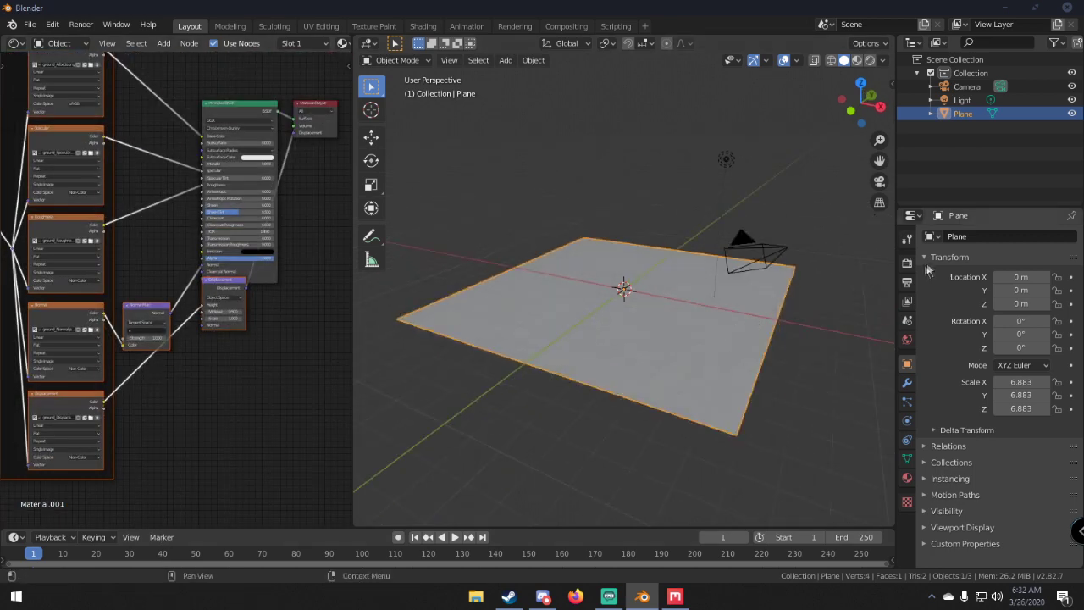
# Step: Set the render engine to Cycles with GPU Compute as the device
pyautogui.click(906, 264)
pyautogui.click(1038, 236)
pyautogui.click(1022, 280)
pyautogui.click(1024, 270)
pyautogui.click(1019, 302)
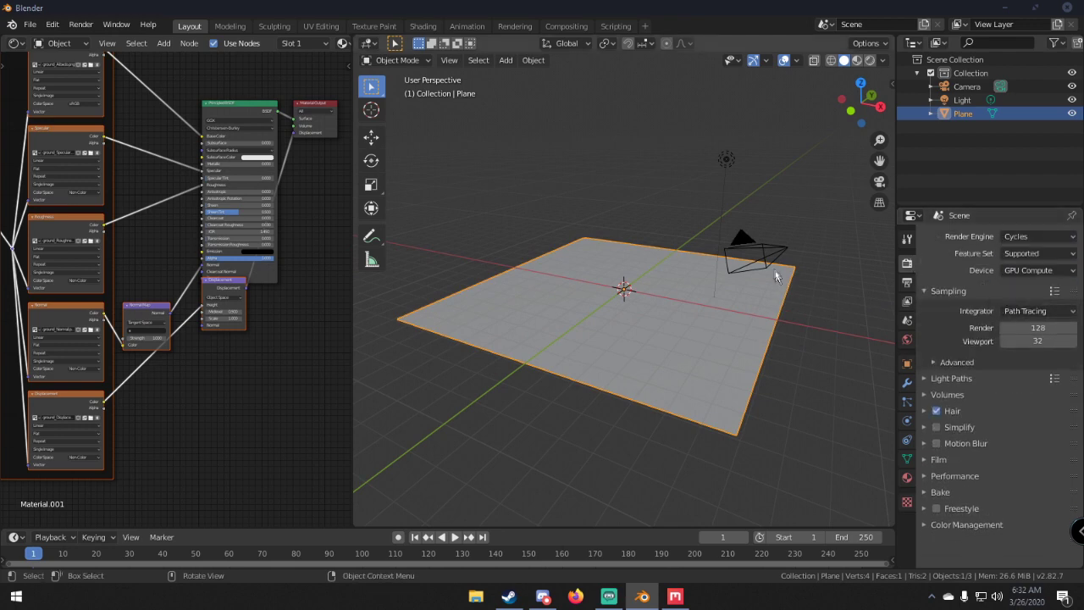
# Step: Preview the textured plane in Rendered shading with viewport overlays hidden and inspect the ground surface up close
pyautogui.moveTo(716, 173); pyautogui.dragTo(621, 209, button='middle')
pyautogui.press('z')
pyautogui.click(617, 128)
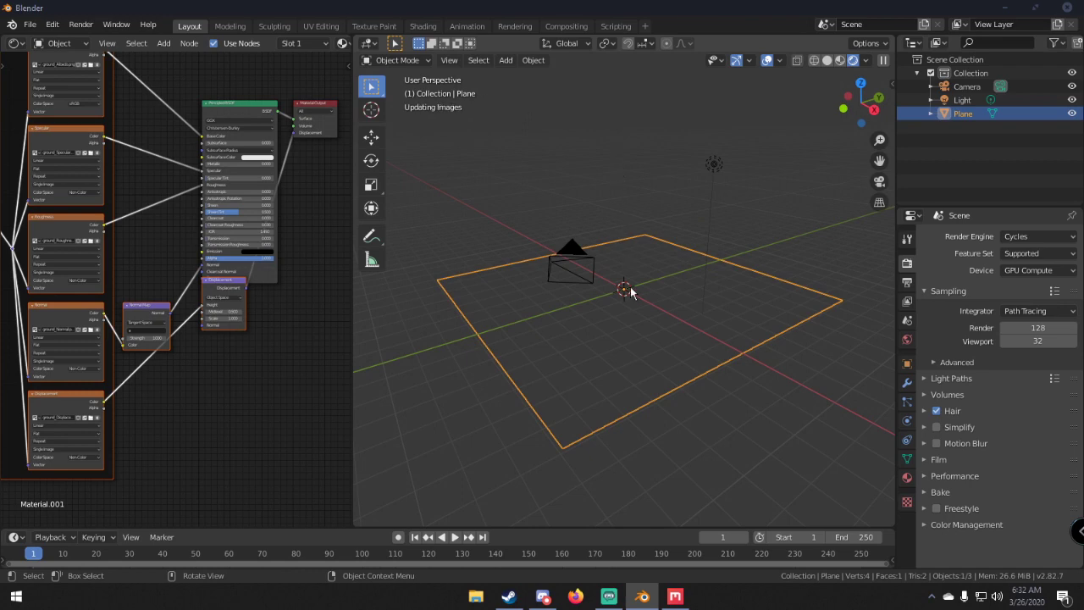
pyautogui.scroll(2, 630, 292)
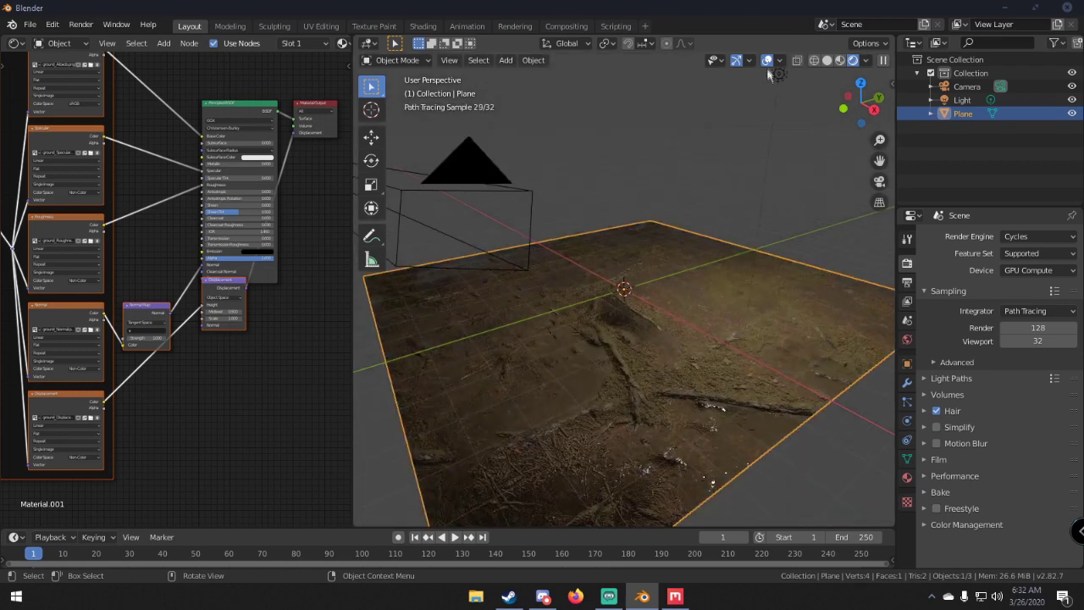
pyautogui.click(767, 61)
pyautogui.moveTo(753, 88)
pyautogui.mouseDown(button='middle')
pyautogui.moveTo(659, 166)
pyautogui.moveTo(648, 225)
pyautogui.moveTo(661, 301)
pyautogui.mouseUp(button='middle')
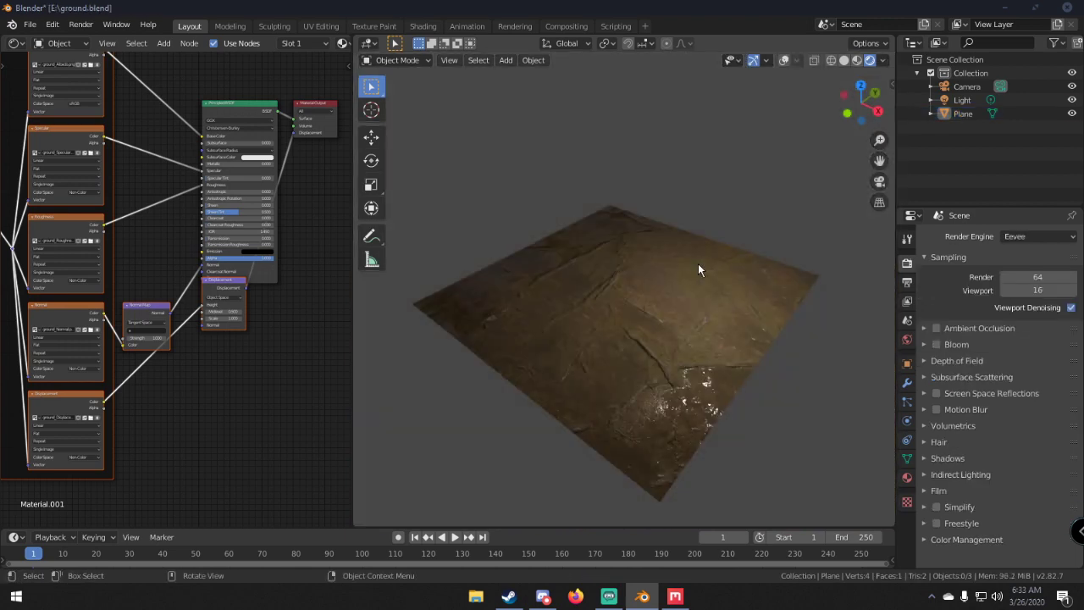
pyautogui.scroll(4, 698, 264)
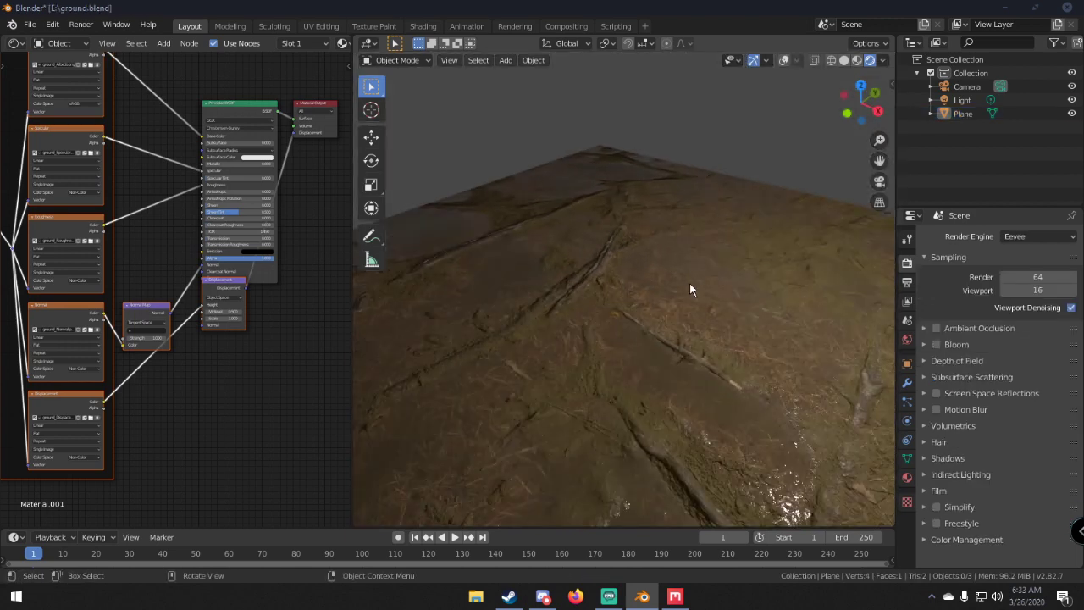
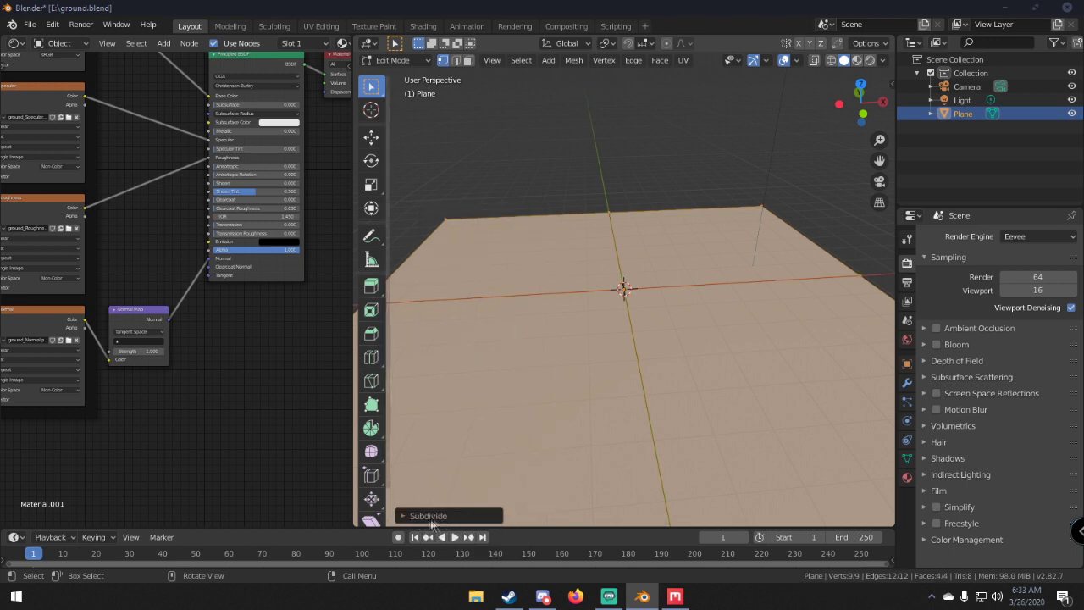
# Step: Try 75 cuts for the plane's Subdivide operation, settle on 100 cuts, and return to Object Mode
pyautogui.click(432, 515)
pyautogui.click(519, 422)
pyautogui.write('75')
pyautogui.press('Return')
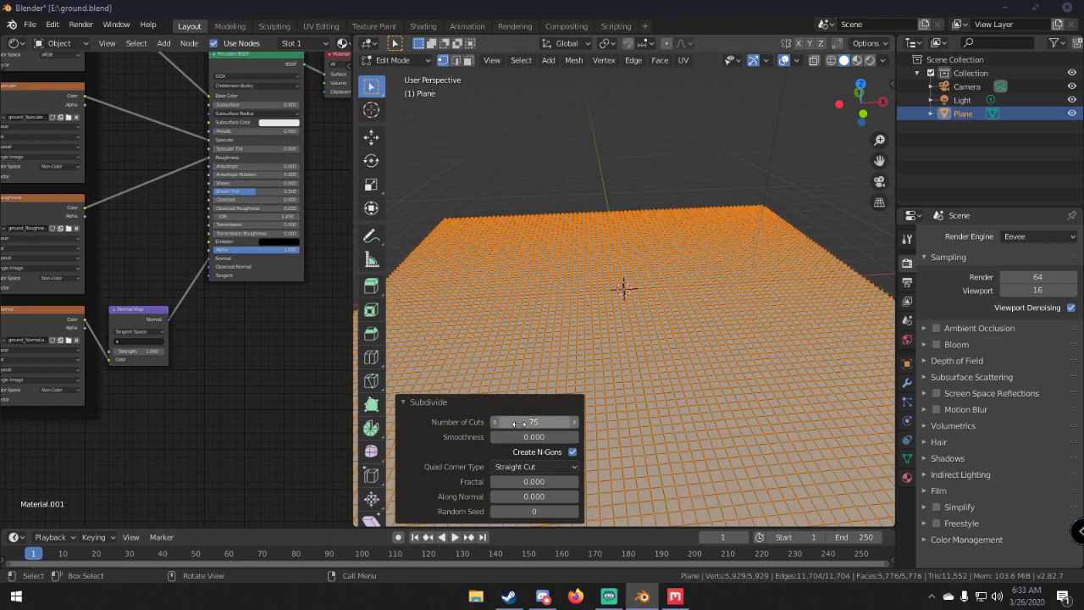
pyautogui.click(529, 422)
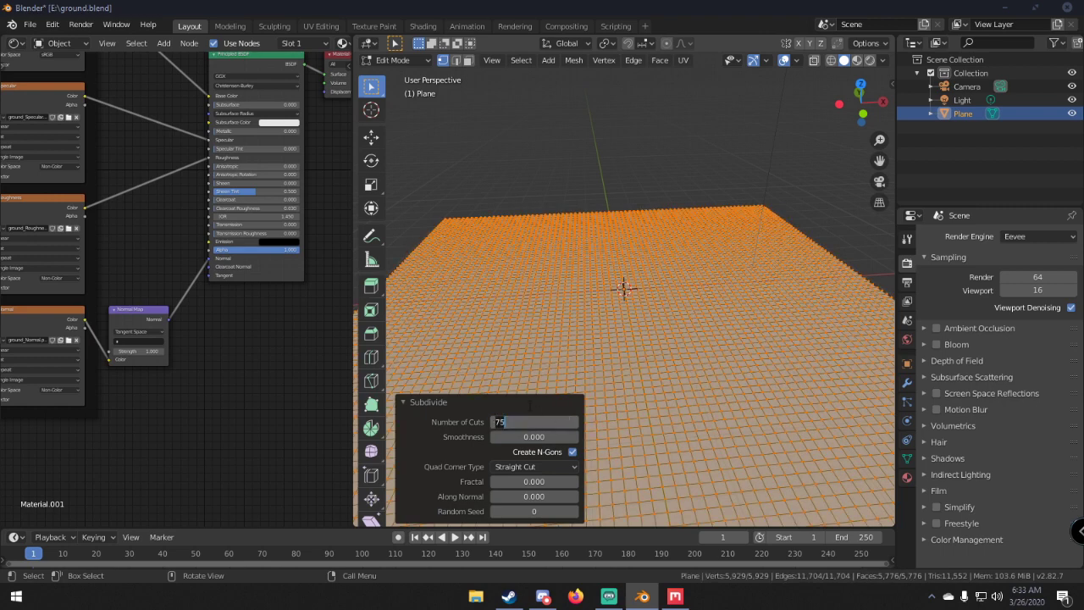
pyautogui.write('100')
pyautogui.press('Return')
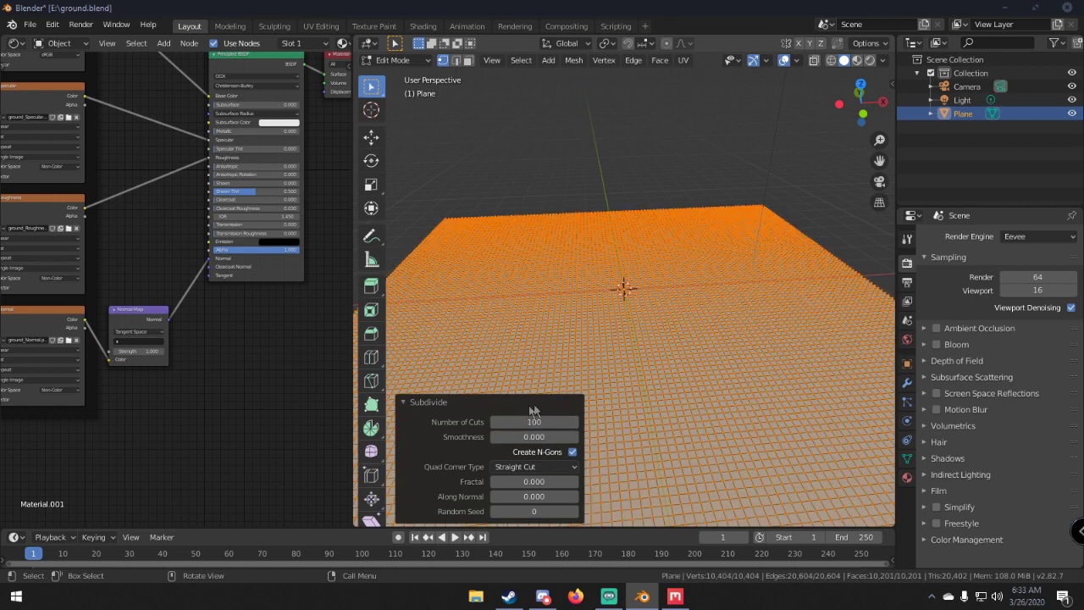
pyautogui.click(535, 402)
pyautogui.press('Tab')
pyautogui.press('z')
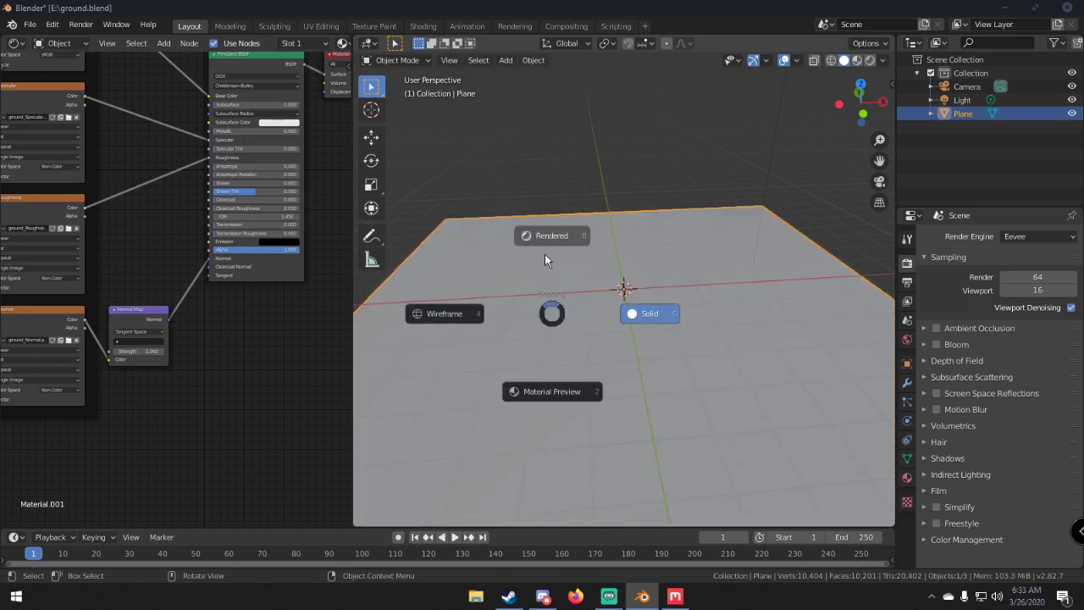
# Step: Add a Displace modifier to the plane, create a new texture for it, and show that texture's settings
pyautogui.click(907, 382)
pyautogui.click(961, 236)
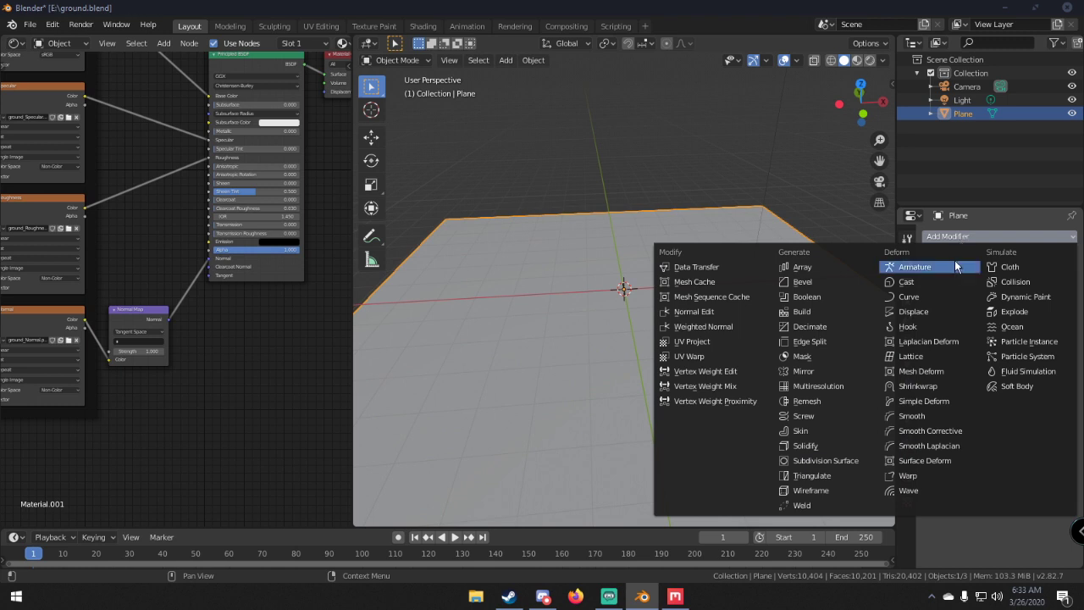
pyautogui.click(923, 315)
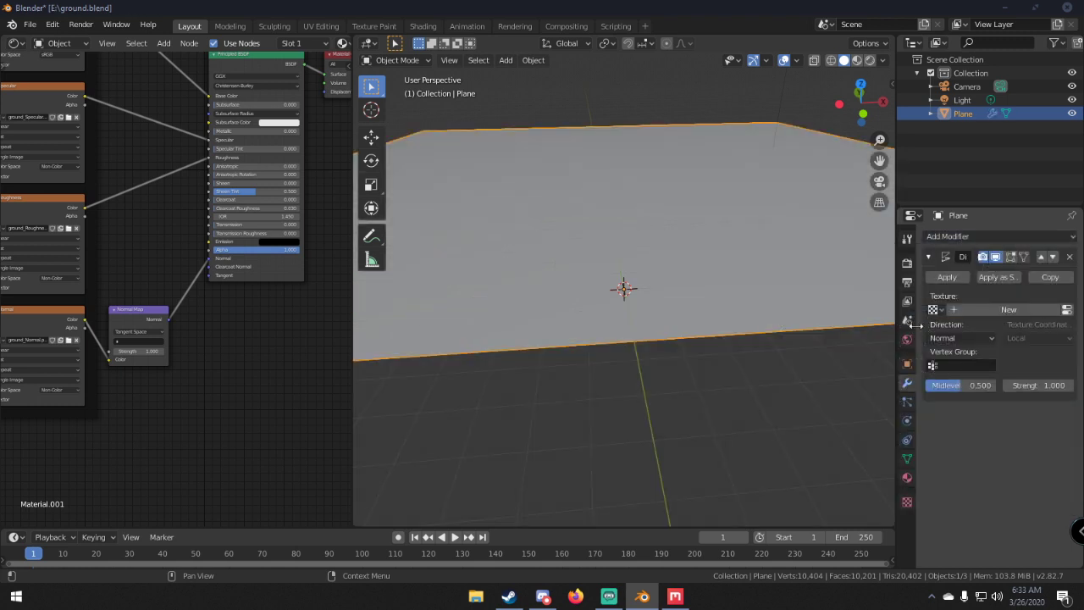
pyautogui.click(1019, 309)
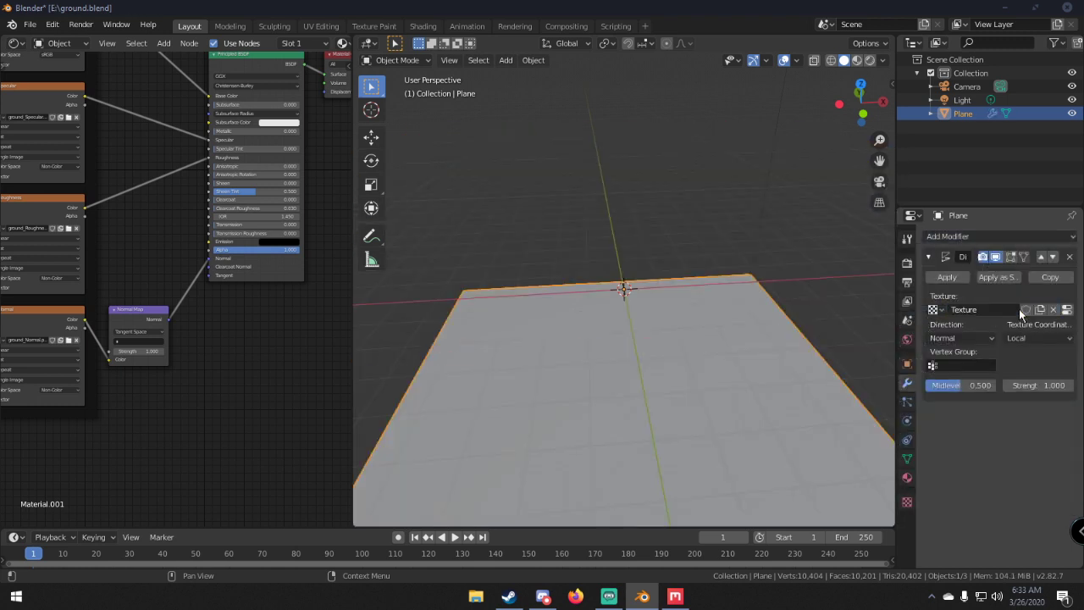
pyautogui.click(1067, 311)
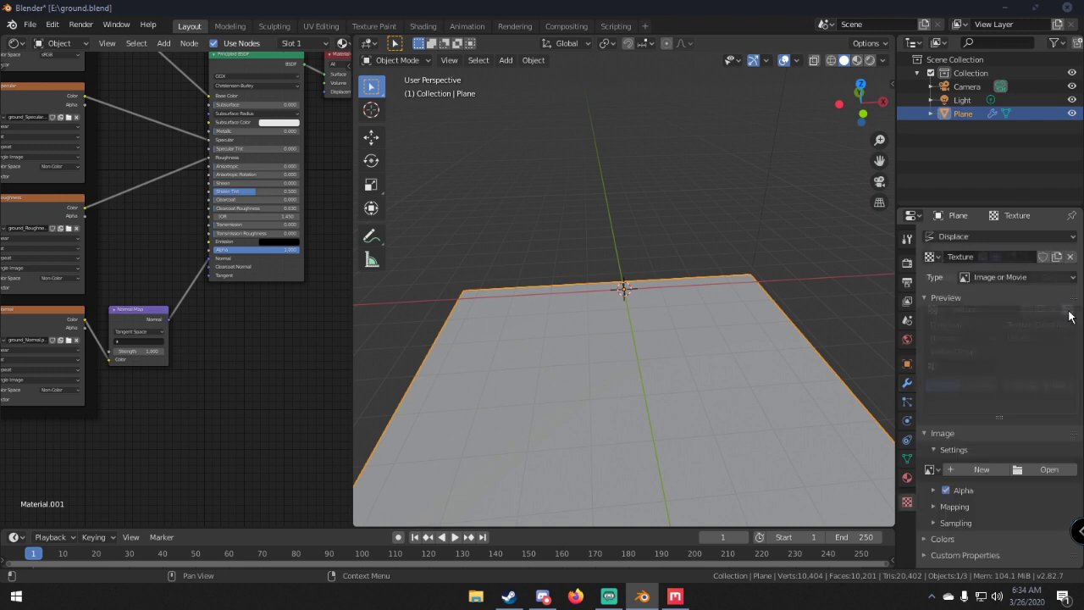
# Step: Keep the Displace texture type as Image or Movie and load ground_Displacement.png from the Desktop's ground\ground folder
pyautogui.click(1003, 279)
pyautogui.click(1002, 280)
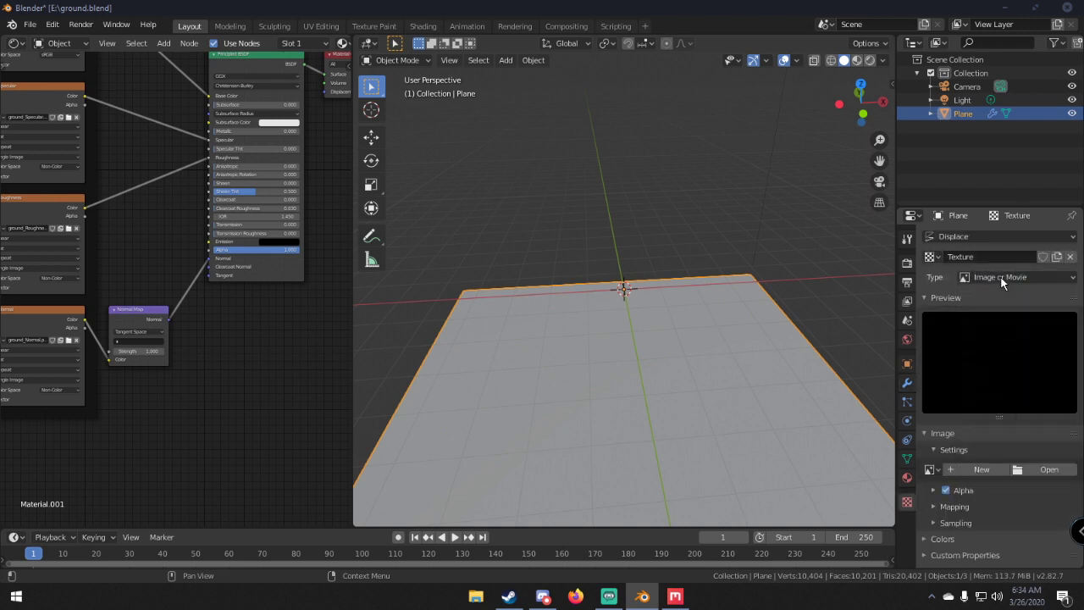
pyautogui.click(999, 283)
pyautogui.click(999, 283)
pyautogui.click(953, 437)
pyautogui.click(948, 437)
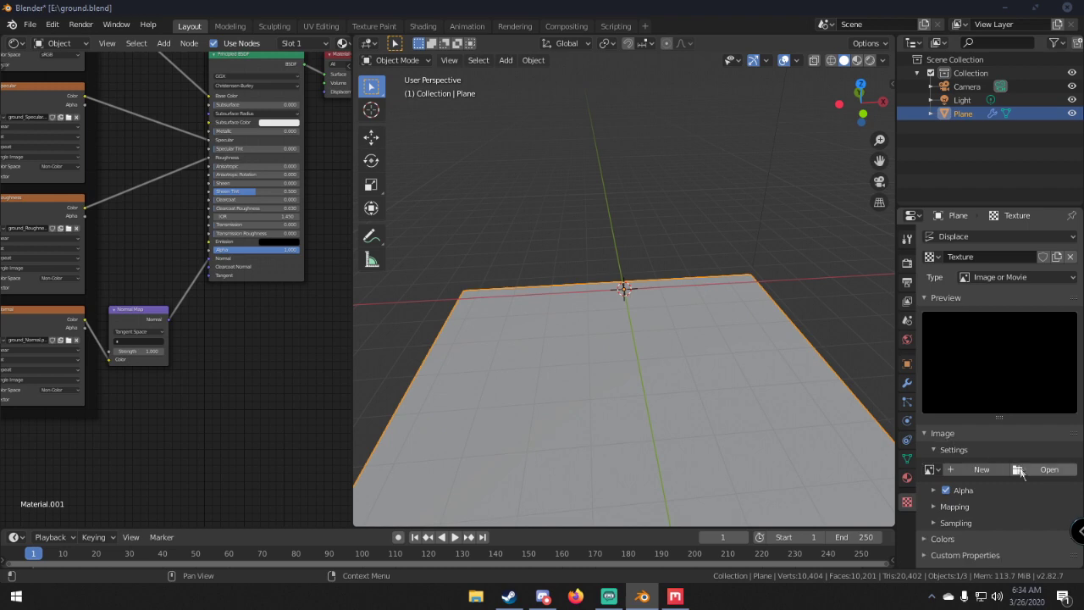
pyautogui.click(1033, 471)
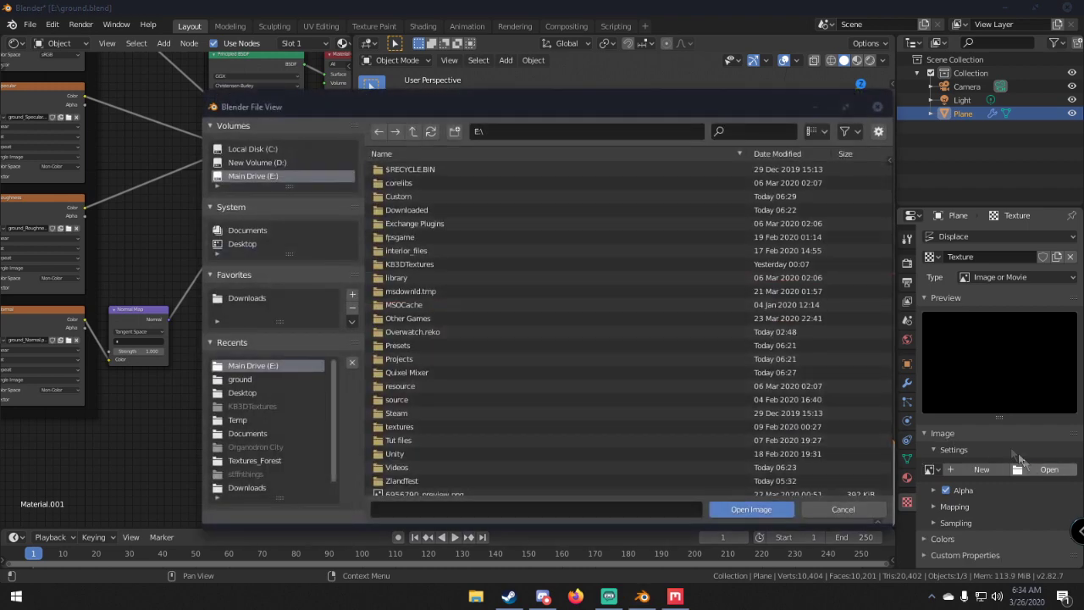
pyautogui.click(241, 244)
pyautogui.click(385, 183)
pyautogui.click(395, 170)
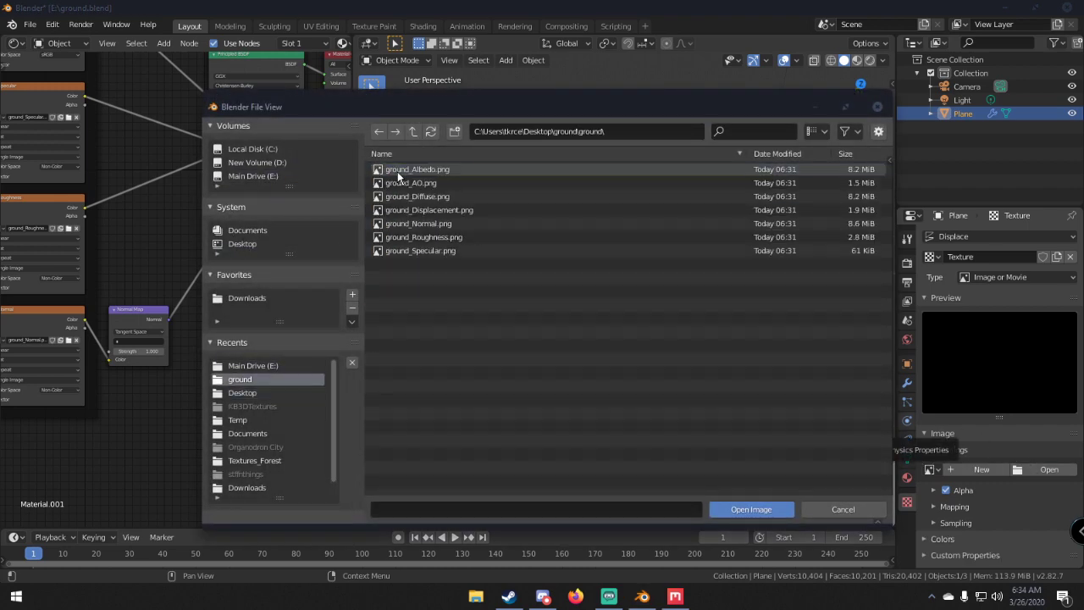
pyautogui.doubleClick(424, 209)
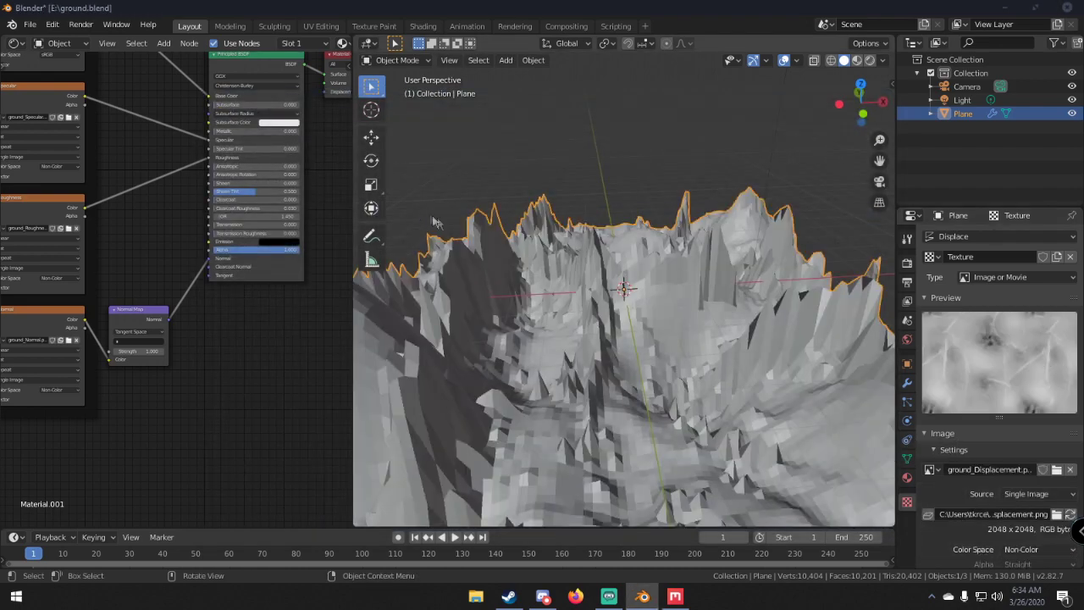
# Step: Try a strength of 0.1 on the Displace modifier and settle on 0.05
pyautogui.moveTo(682, 319); pyautogui.dragTo(718, 369, button='middle')
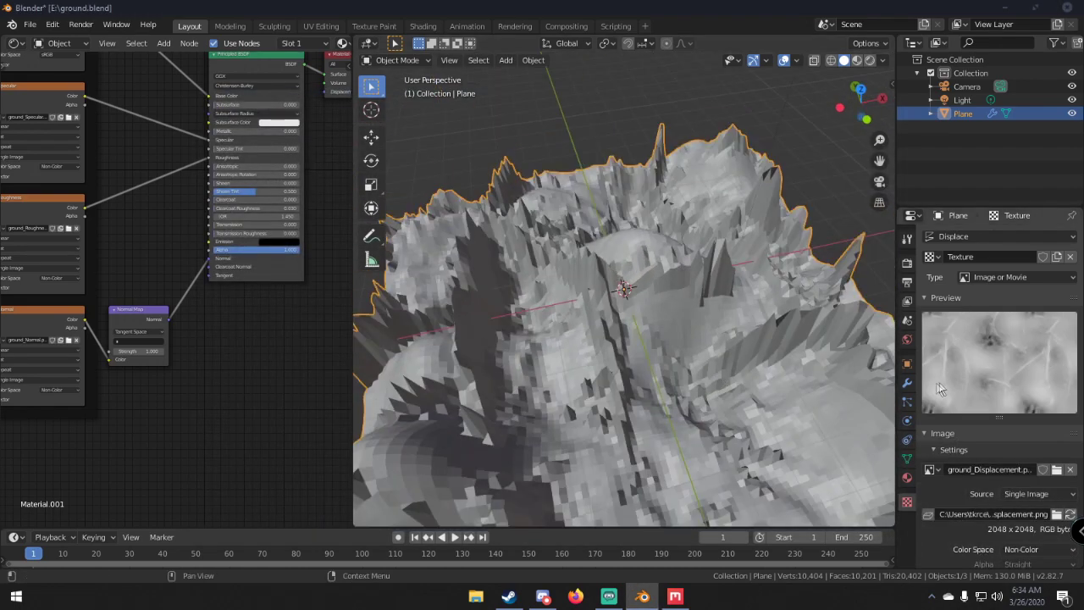
pyautogui.click(907, 382)
pyautogui.click(1012, 385)
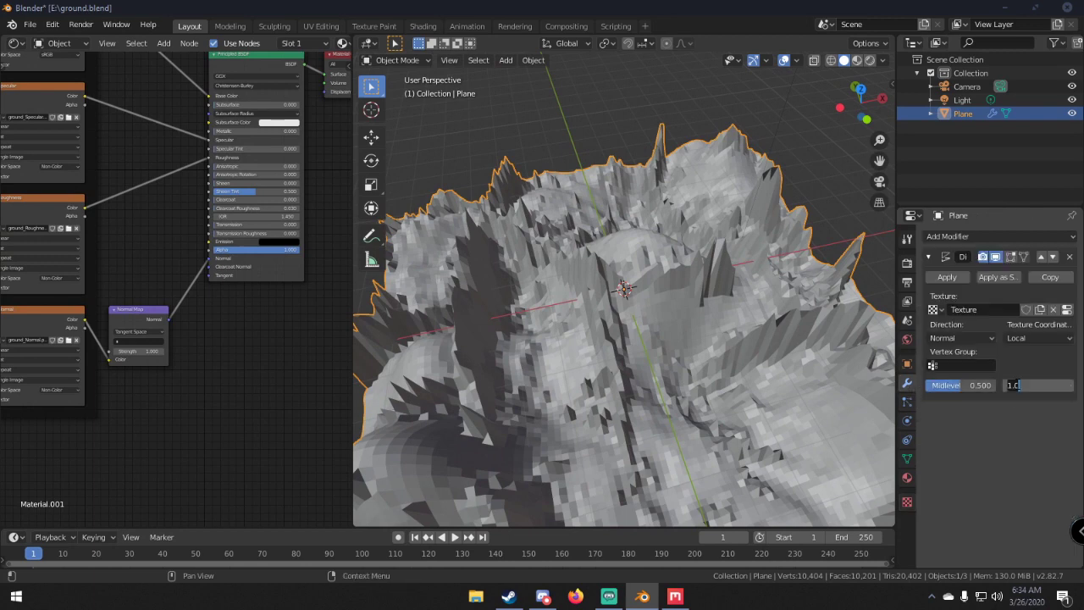
pyautogui.write('0.1')
pyautogui.press('Return')
pyautogui.moveTo(676, 296); pyautogui.dragTo(691, 262, button='middle')
pyautogui.click(1061, 384)
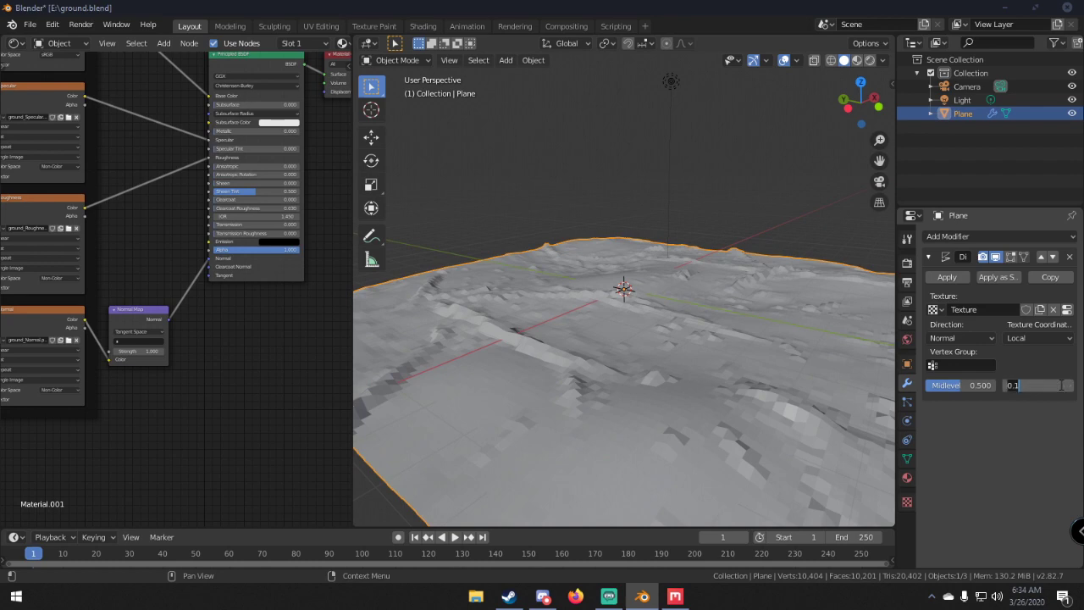
pyautogui.write('0.05')
pyautogui.press('Return')
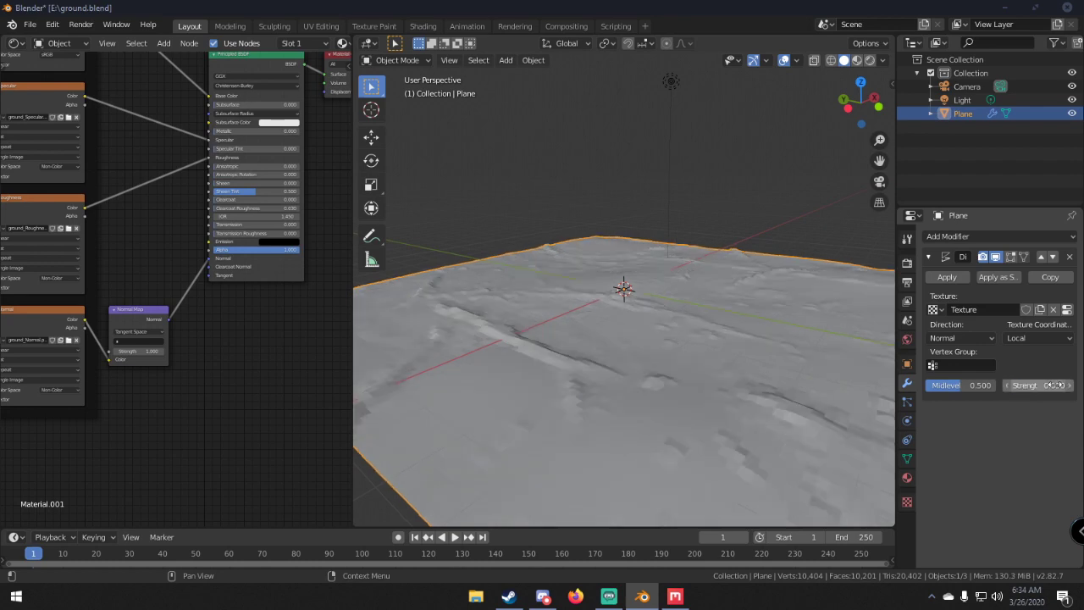
# Step: Subdivide the plane's whole mesh once more, return to Object Mode, and inspect the displaced surface
pyautogui.moveTo(630, 356); pyautogui.dragTo(654, 347, button='middle')
pyautogui.moveTo(525, 392); pyautogui.dragTo(803, 392, button='middle')
pyautogui.scroll(3, 687, 392)
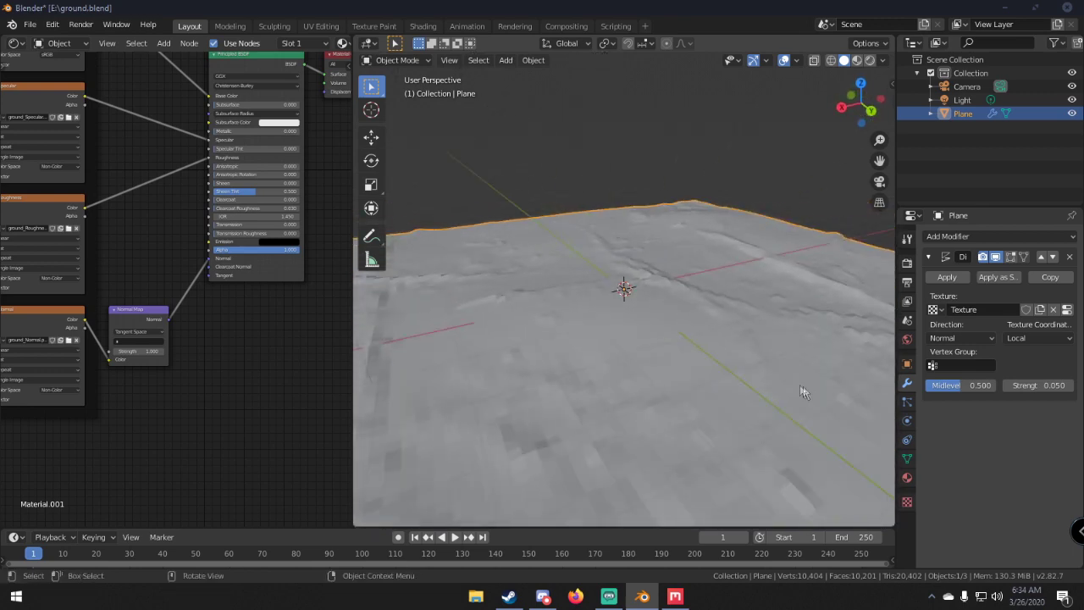
pyautogui.scroll(-5, 803, 392)
pyautogui.press('Tab')
pyautogui.rightClick(628, 341)
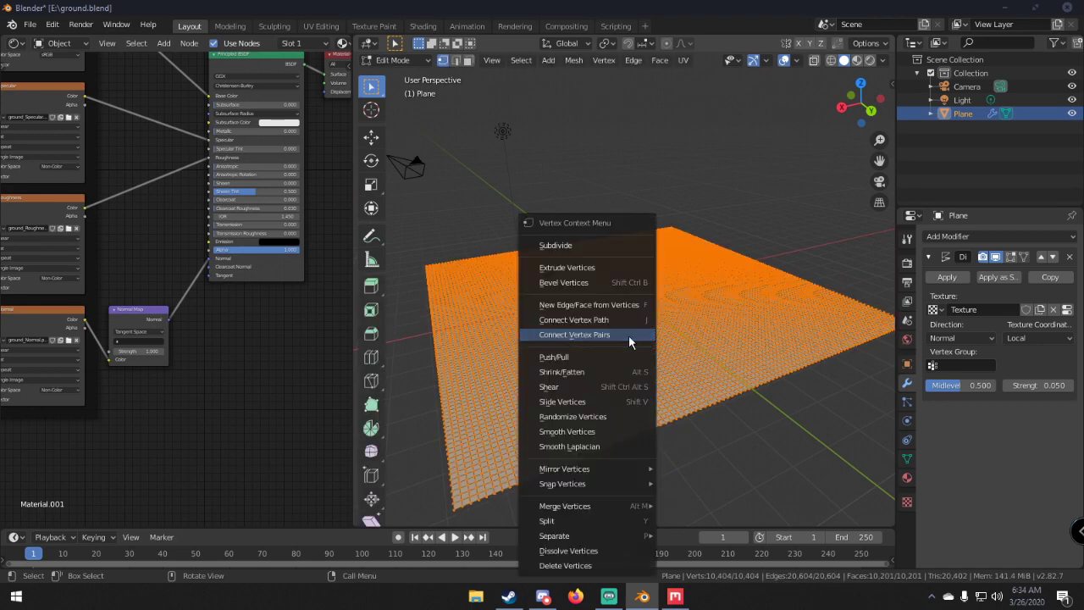
pyautogui.click(576, 246)
pyautogui.press('Tab')
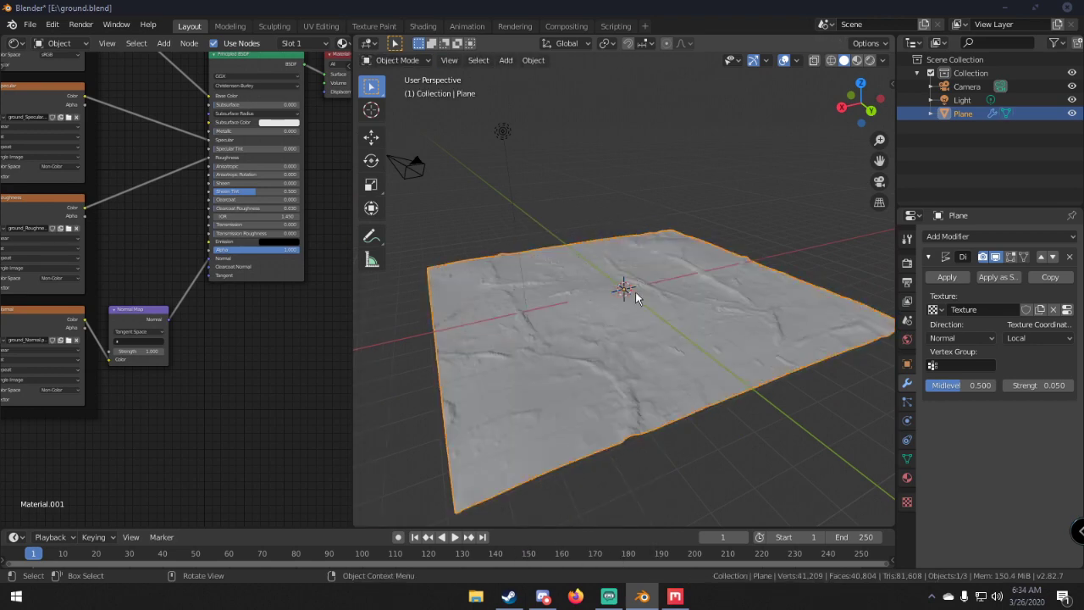
pyautogui.scroll(5, 673, 307)
pyautogui.moveTo(673, 307); pyautogui.dragTo(558, 316, button='middle')
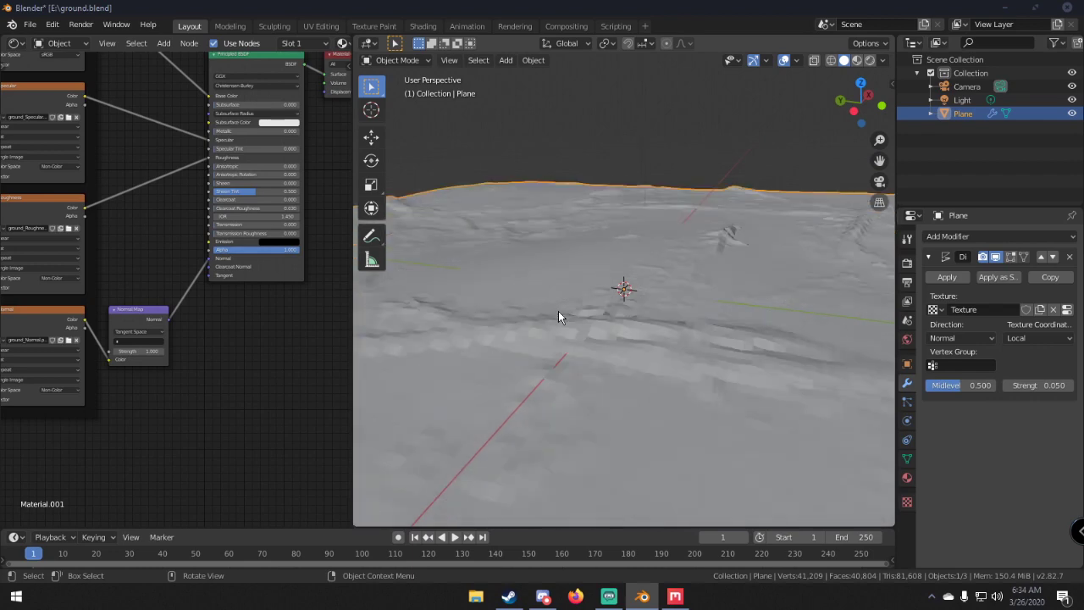
# Step: Shade the plane smooth and apply its Displace modifier to the mesh
pyautogui.rightClick(567, 274)
pyautogui.click(566, 275)
pyautogui.moveTo(566, 275); pyautogui.dragTo(626, 309, button='middle')
pyautogui.scroll(-5, 627, 309)
pyautogui.click(943, 277)
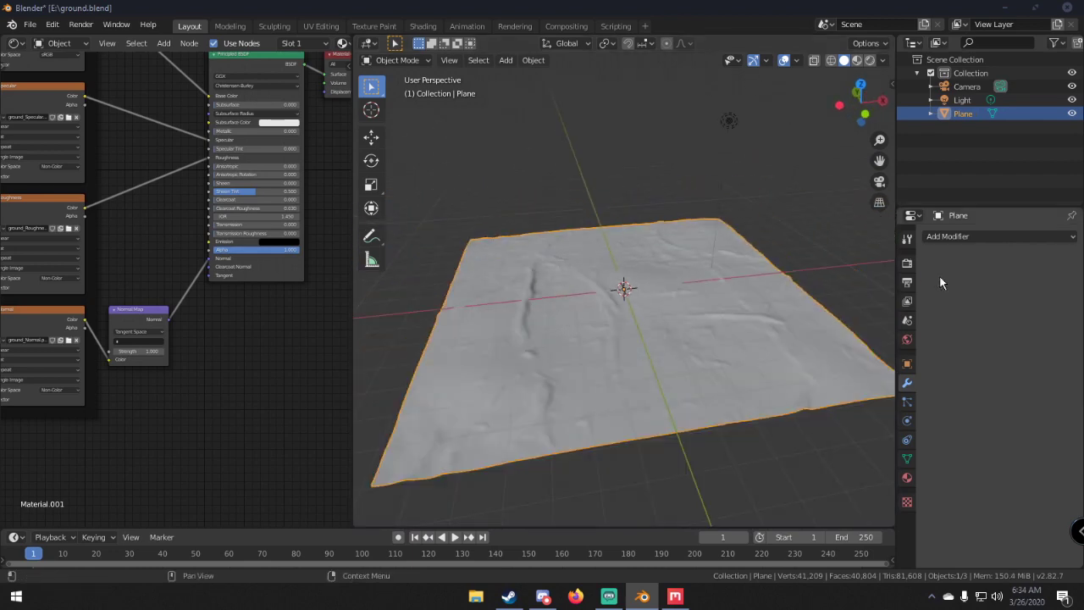
# Step: Switch the 3D viewport to Rendered shading to display the ground material on the displaced plane
pyautogui.scroll(3, 622, 309)
pyautogui.moveTo(623, 309)
pyautogui.mouseDown(button='middle')
pyautogui.moveTo(694, 295)
pyautogui.moveTo(726, 314)
pyautogui.moveTo(590, 320)
pyautogui.moveTo(709, 266)
pyautogui.mouseUp(button='middle')
pyautogui.scroll(-3, 725, 312)
pyautogui.scroll(2, 590, 321)
pyautogui.press('z')
pyautogui.click(624, 298)
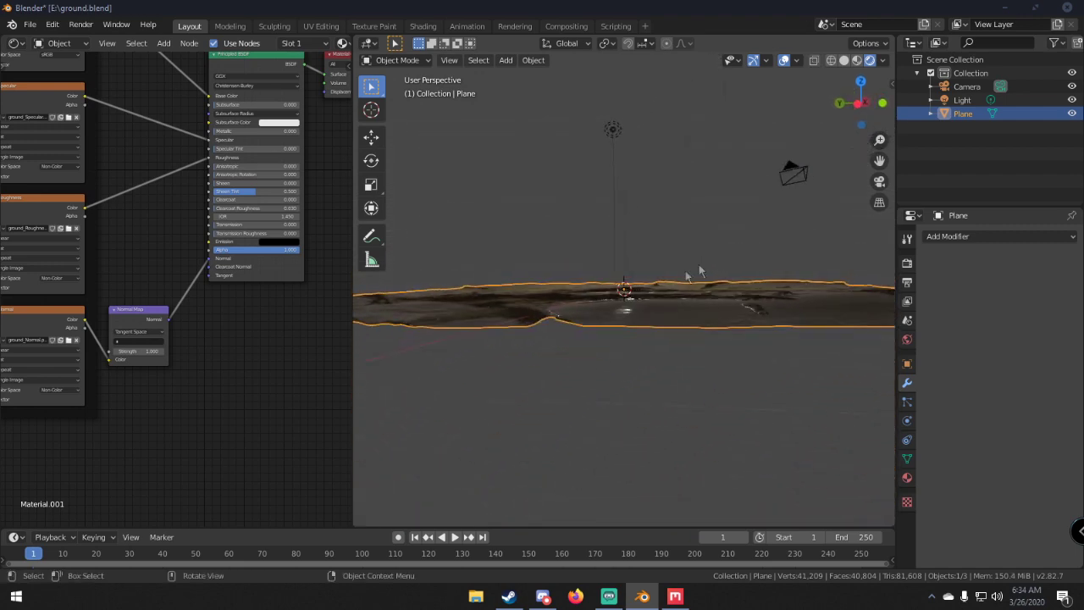
# Step: Examine the rendered ground's displacement and wet surface detail up close, from several angles, and as a whole
pyautogui.scroll(3, 600, 309)
pyautogui.moveTo(600, 308); pyautogui.dragTo(515, 305, button='middle')
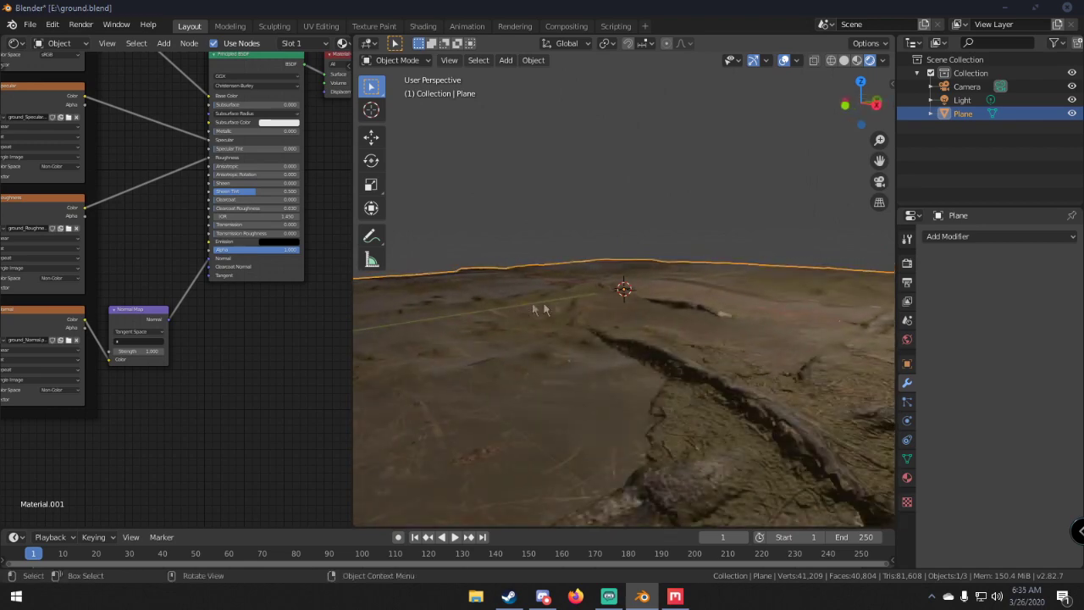
pyautogui.moveTo(703, 364)
pyautogui.mouseDown(button='middle')
pyautogui.moveTo(718, 346)
pyautogui.moveTo(705, 380)
pyautogui.mouseUp(button='middle')
pyautogui.scroll(4, 787, 360)
pyautogui.moveTo(787, 361); pyautogui.dragTo(741, 332, button='middle')
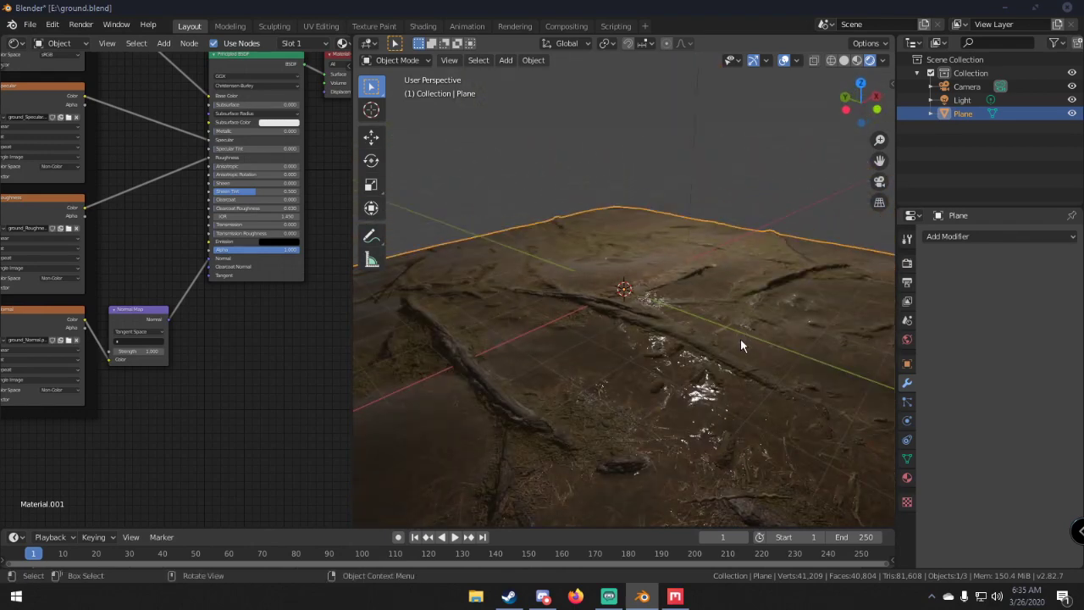
pyautogui.scroll(-5, 751, 359)
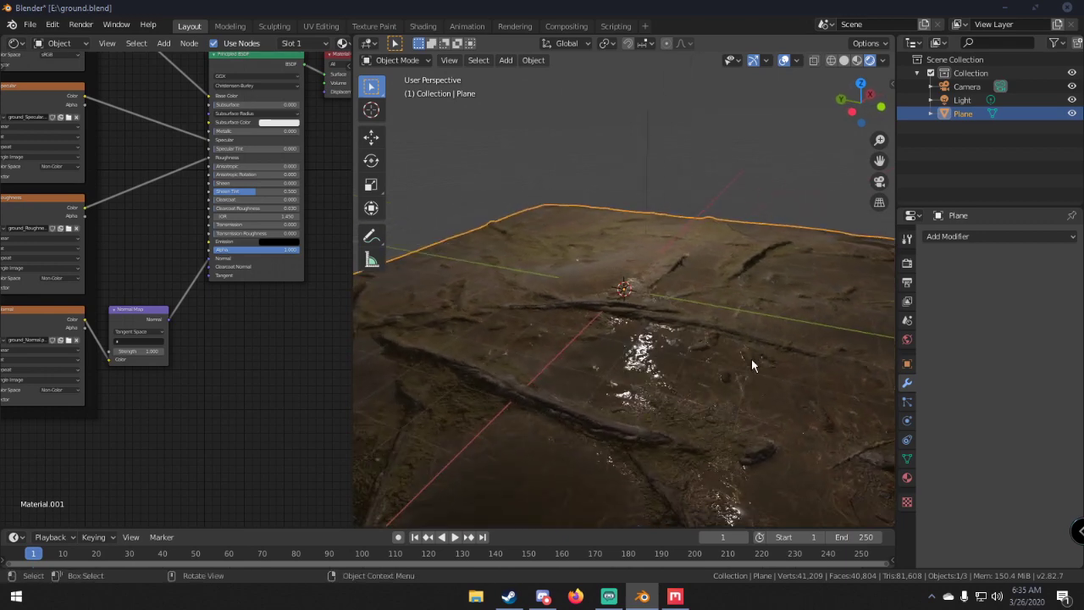
pyautogui.moveTo(751, 358); pyautogui.dragTo(593, 343, button='middle')
pyautogui.scroll(-3, 593, 343)
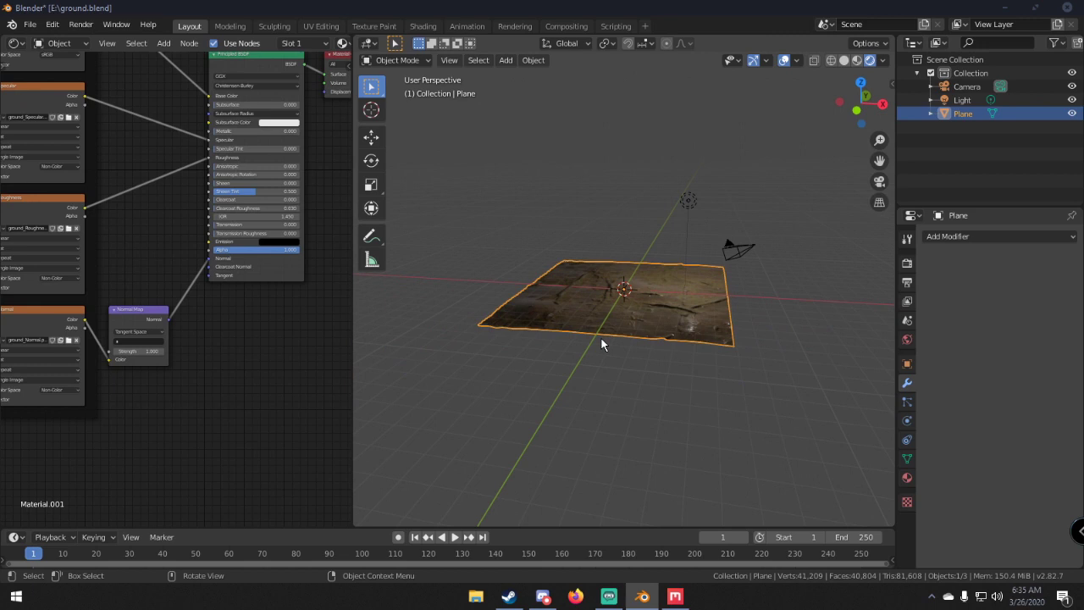